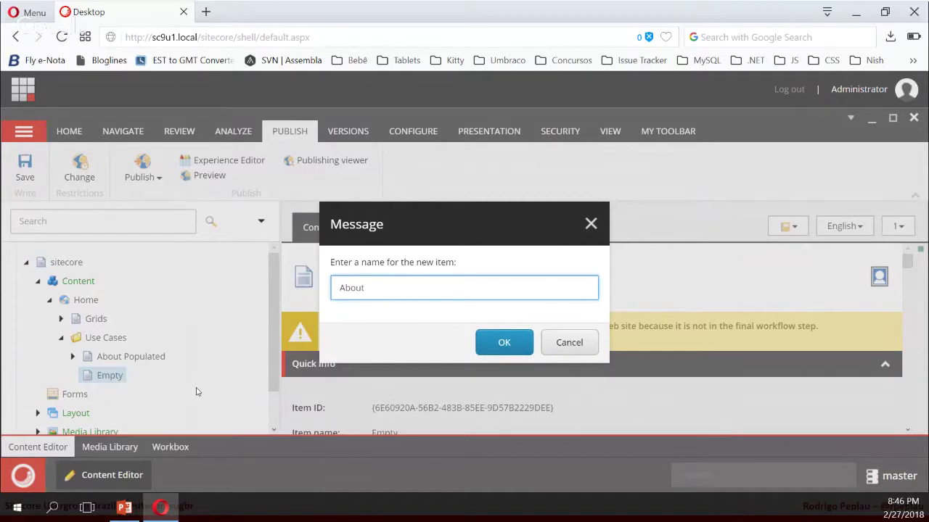
Step: Create the new item in the Use Cases folder with the name About
{"action": "key", "text": "Return"}
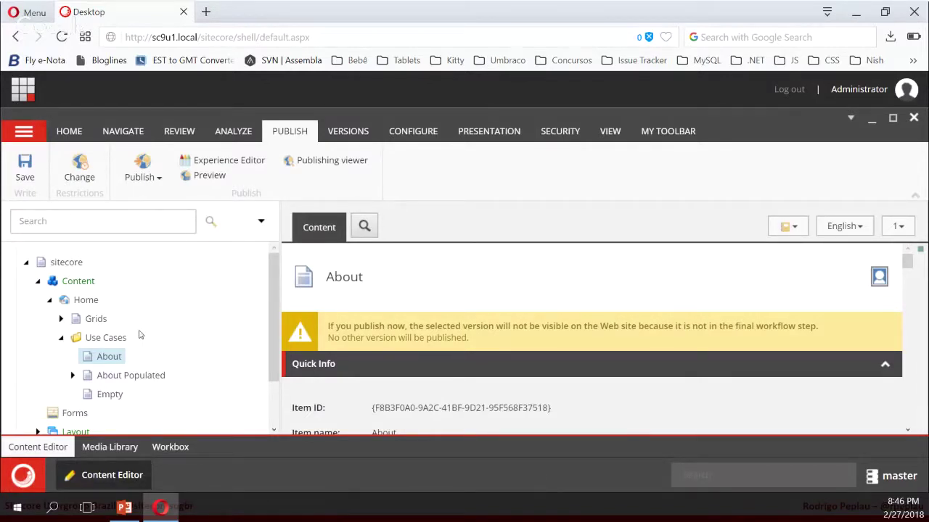
{"action": "key", "text": "ctrl+minus"}
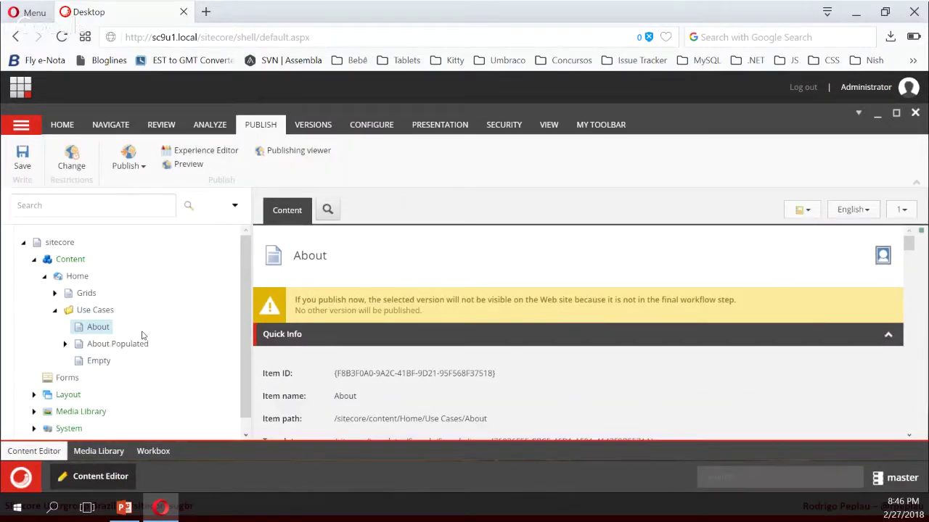
{"action": "key", "text": "ctrl+plus"}
{"action": "scroll", "coordinate": [143, 335], "scroll_direction": "down", "scroll_amount": 2}
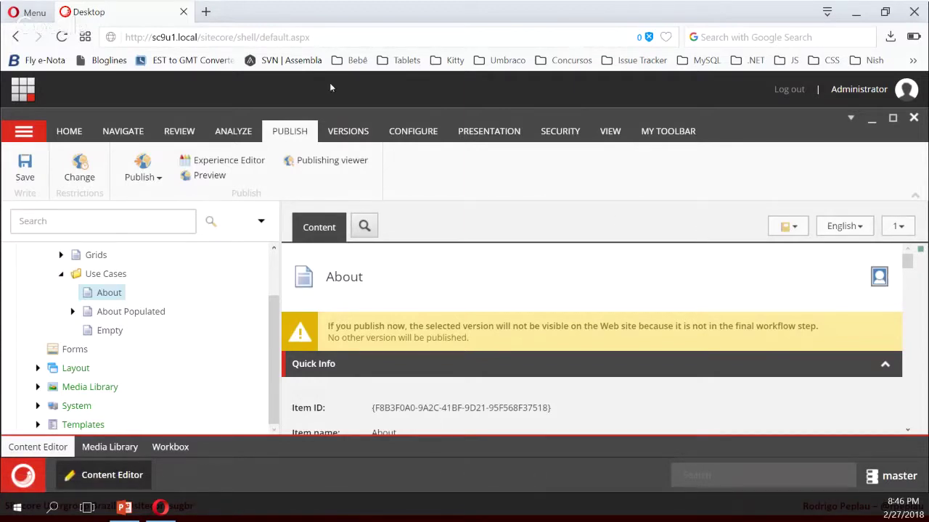
Step: Find the Container folder by its path /sitecore/system/Modules/Grids/Css Classes/Container/ and open it
{"action": "left_click", "coordinate": [102, 220]}
{"action": "key", "text": "ctrl+v"}
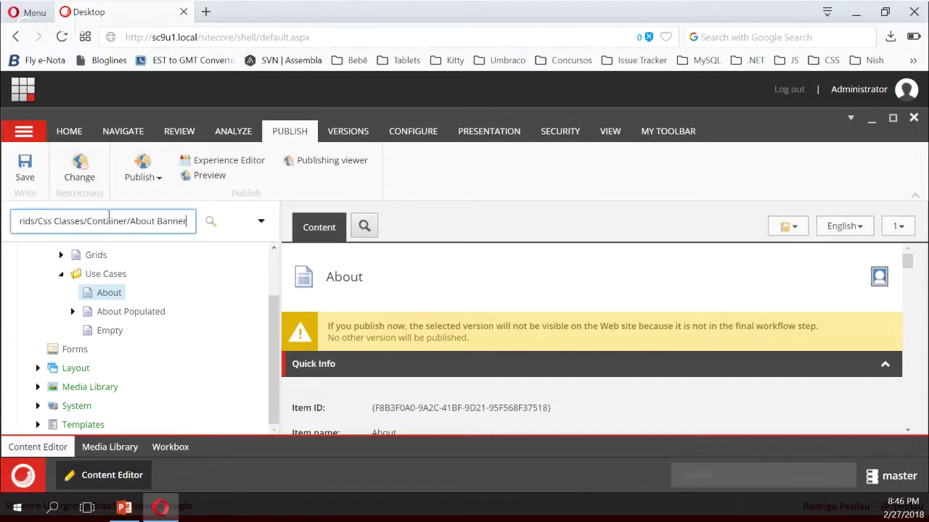
{"action": "key", "text": "Return"}
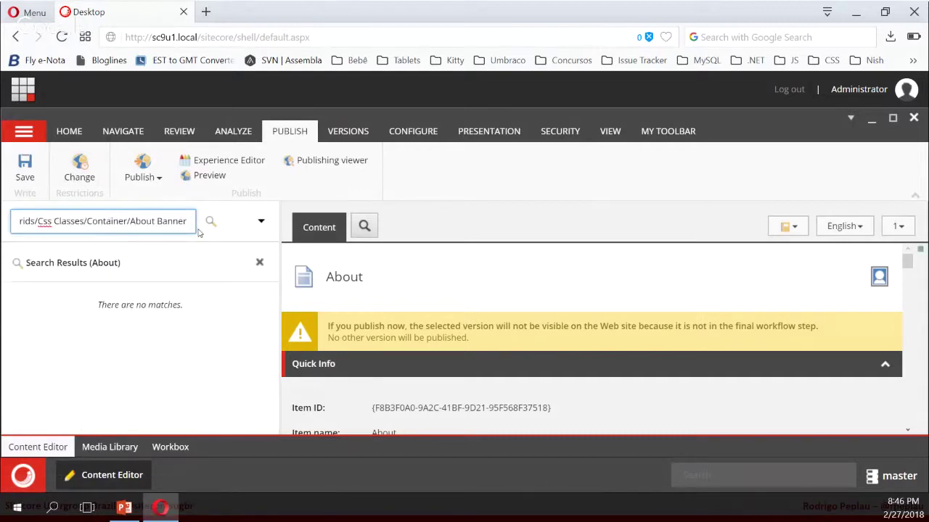
{"action": "key", "text": "ctrl+shift+Left"}
{"action": "key", "text": "ctrl+shift+Left"}
{"action": "key", "text": "BackSpace"}
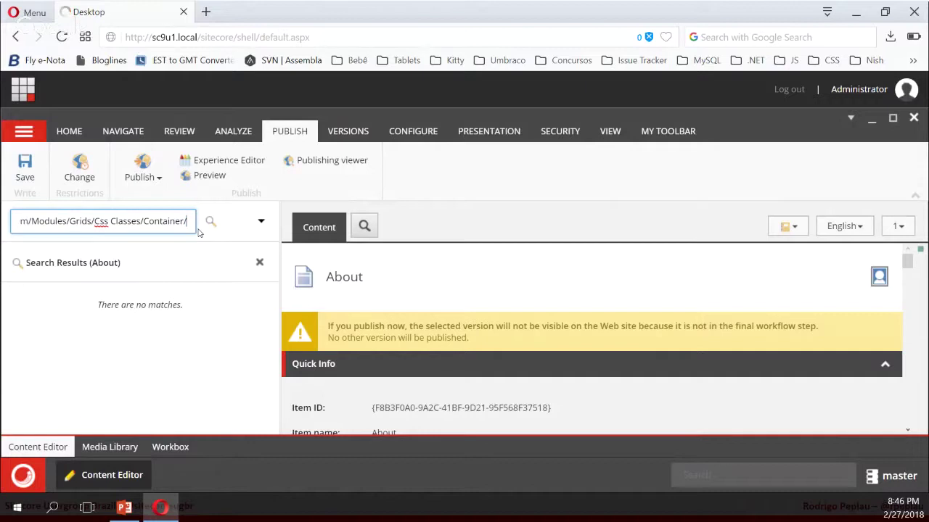
{"action": "key", "text": "Return"}
{"action": "left_click", "coordinate": [178, 304]}
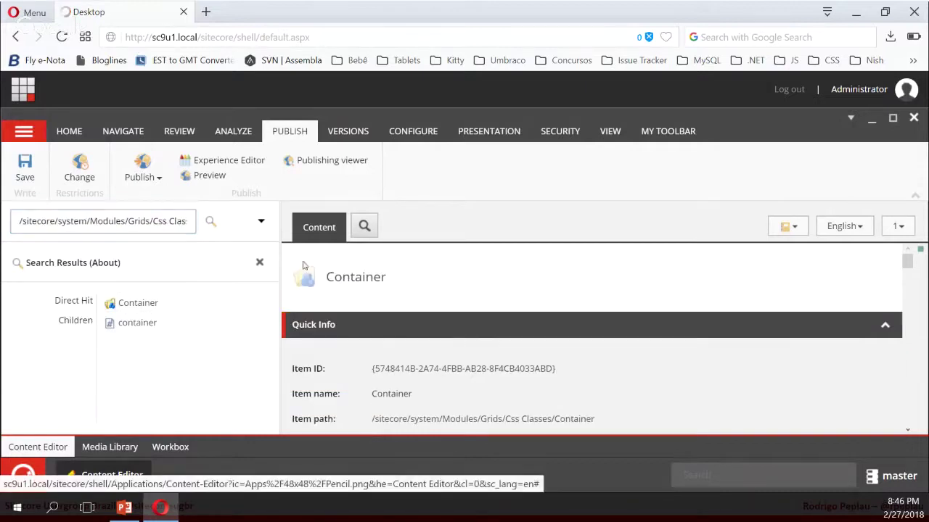
Step: Insert a Css Class item named About Banner in the Container folder of Css Classes
{"action": "scroll", "coordinate": [159, 384], "scroll_direction": "down", "scroll_amount": 5}
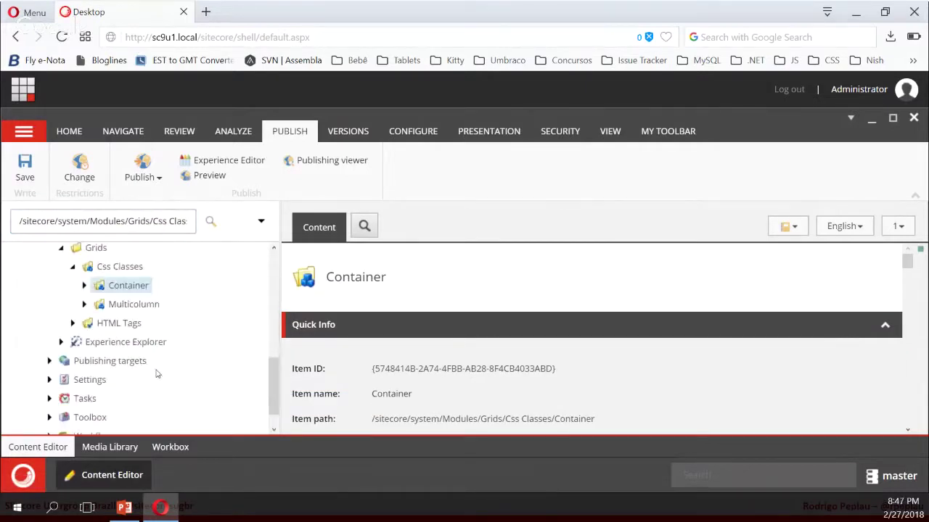
{"action": "scroll", "coordinate": [158, 371], "scroll_direction": "up", "scroll_amount": 1}
{"action": "left_click", "coordinate": [83, 358]}
{"action": "scroll", "coordinate": [176, 355], "scroll_direction": "down", "scroll_amount": 2}
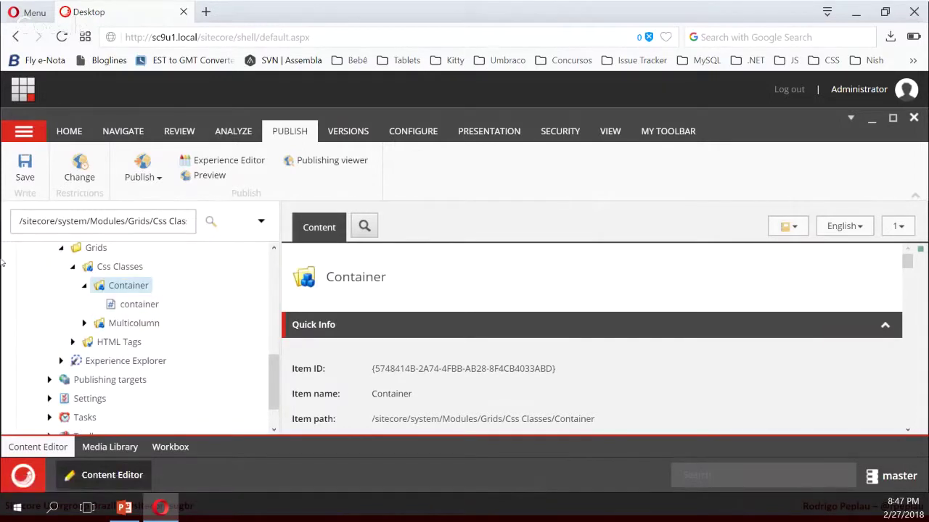
{"action": "right_click", "coordinate": [137, 288]}
{"action": "mouse_move", "coordinate": [205, 294]}
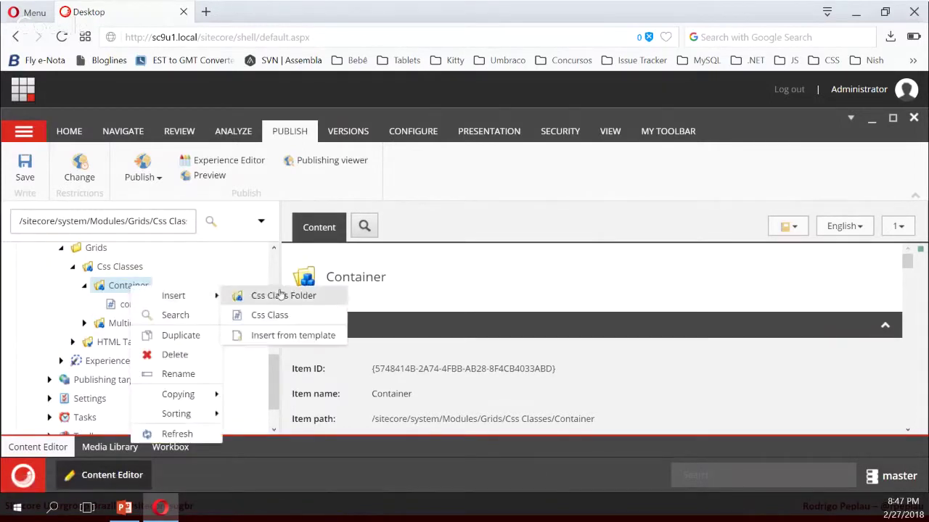
{"action": "left_click", "coordinate": [265, 315]}
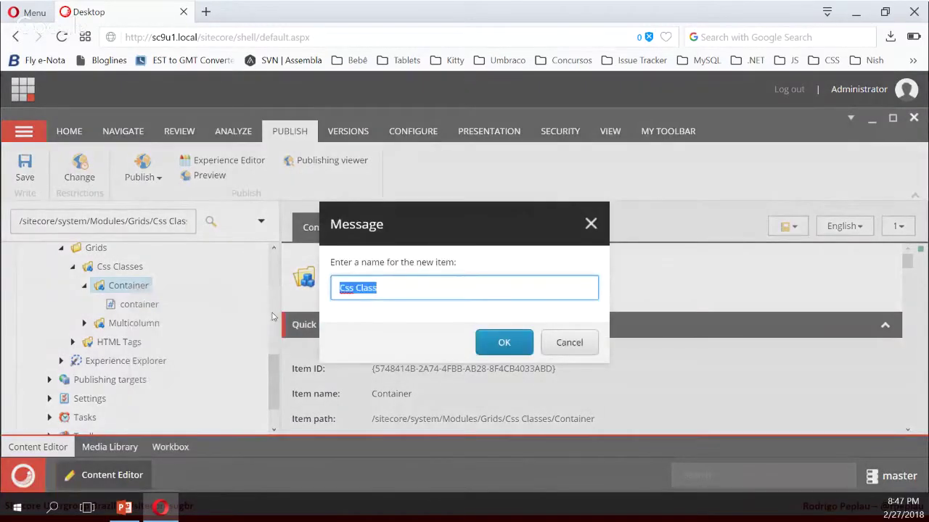
{"action": "type", "text": "About"}
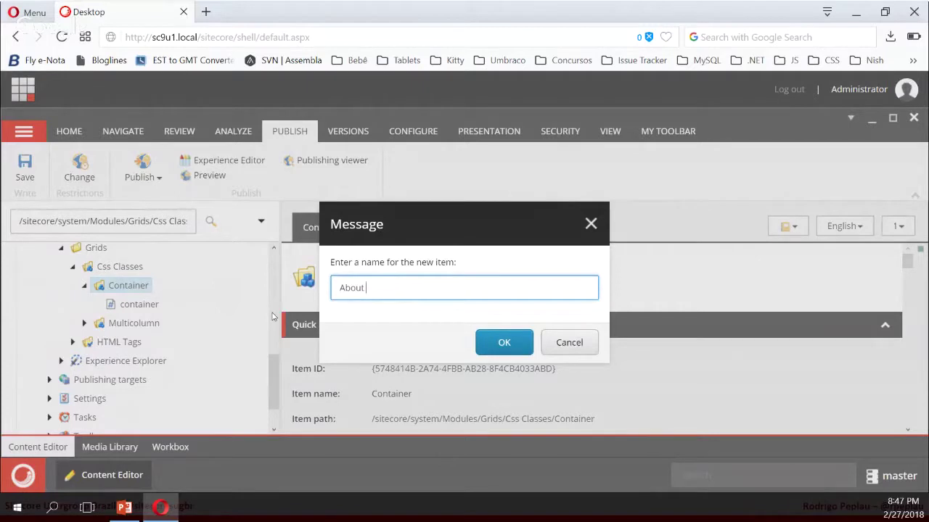
{"action": "type", "text": " Banner"}
{"action": "left_click", "coordinate": [501, 339]}
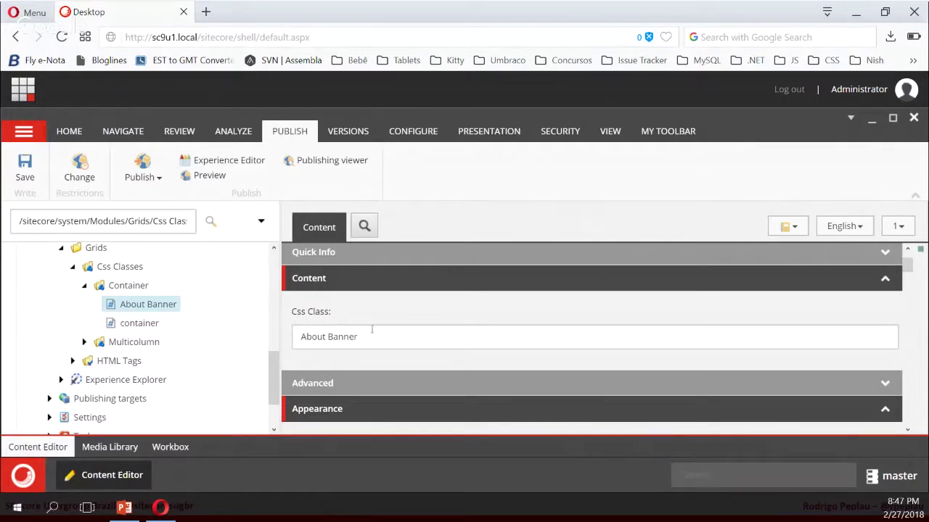
Step: Set the About Banner item's Css Class value to "bg-primary text-white mb-0" and save it
{"action": "left_click_drag", "start_coordinate": [365, 337], "coordinate": [138, 344]}
{"action": "type", "text": "bg-primary text-white mb-0"}
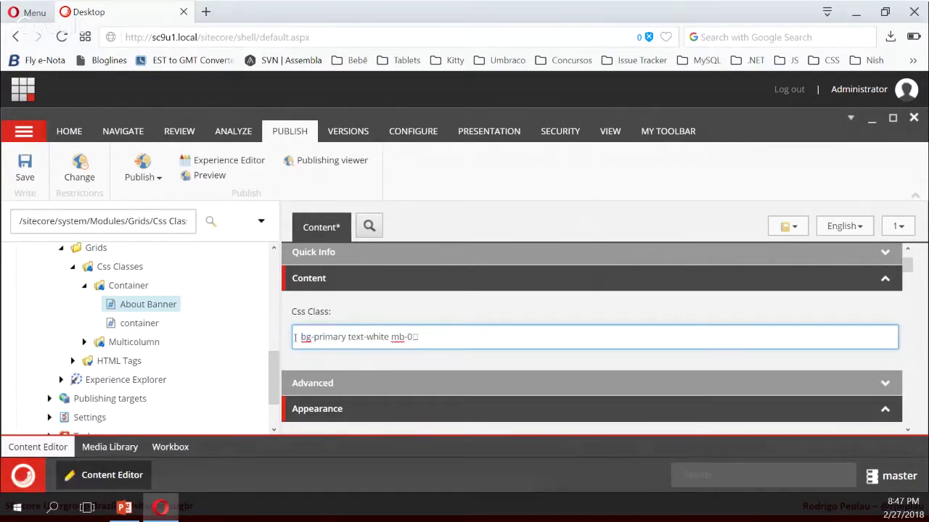
{"action": "key", "text": "ctrl+s"}
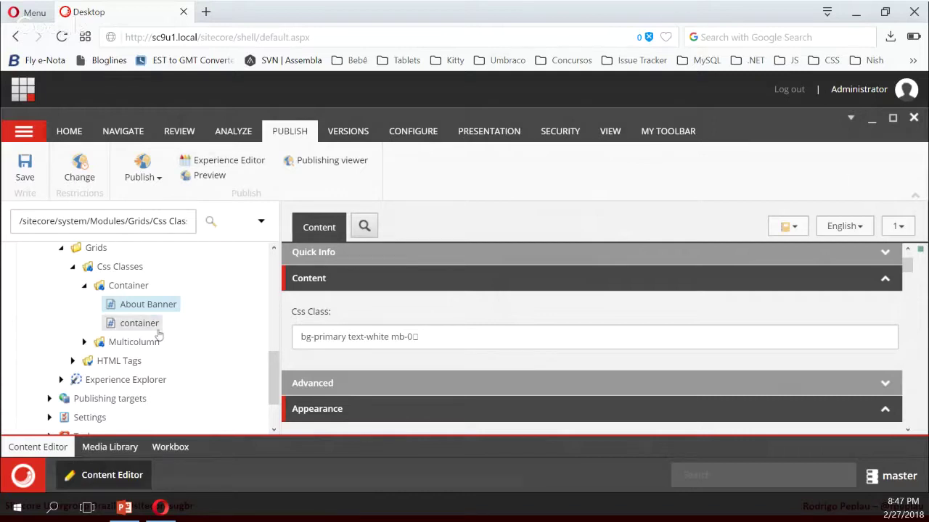
Step: Open the About item from Home/Use Cases in the Experience Editor
{"action": "scroll", "coordinate": [145, 326], "scroll_direction": "up", "scroll_amount": 10}
{"action": "left_click", "coordinate": [104, 357]}
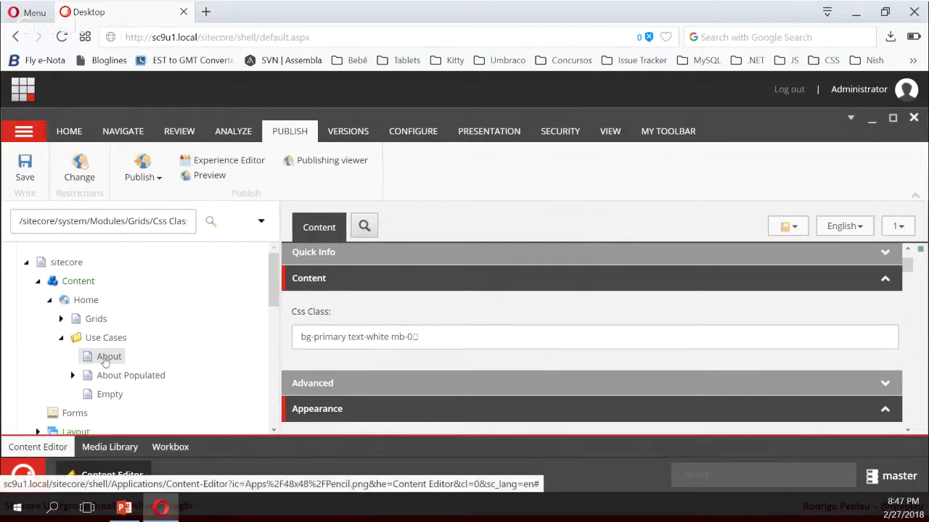
{"action": "left_click", "coordinate": [227, 161]}
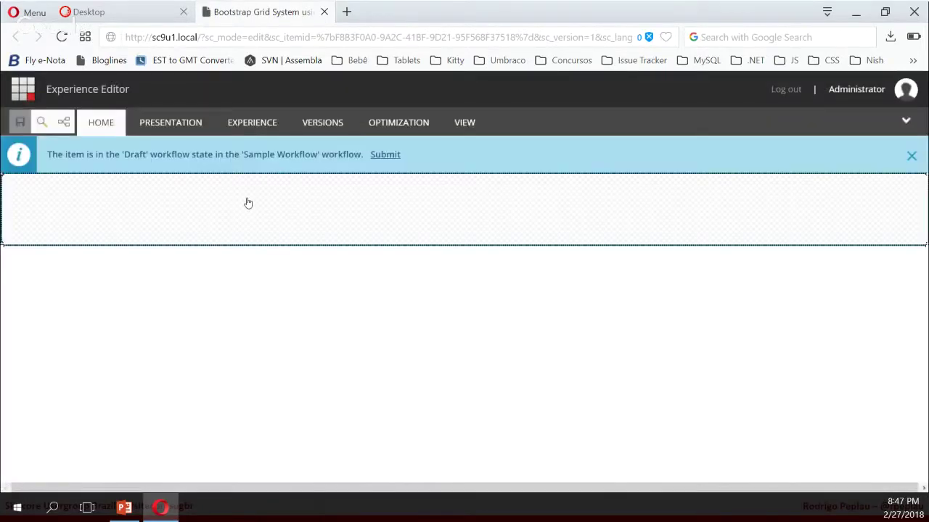
Step: Add a Simple Container rendering to the page's empty grids placeholder
{"action": "left_click", "coordinate": [248, 203]}
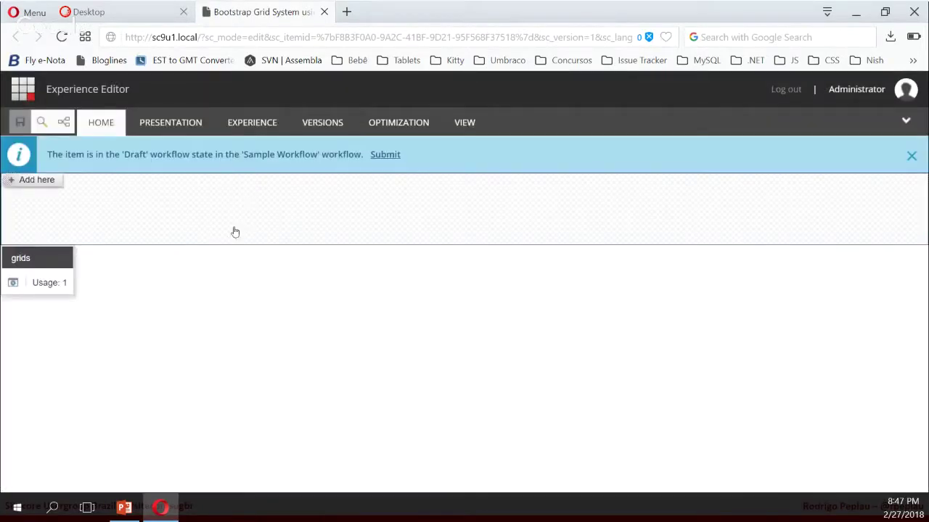
{"action": "left_click", "coordinate": [52, 186]}
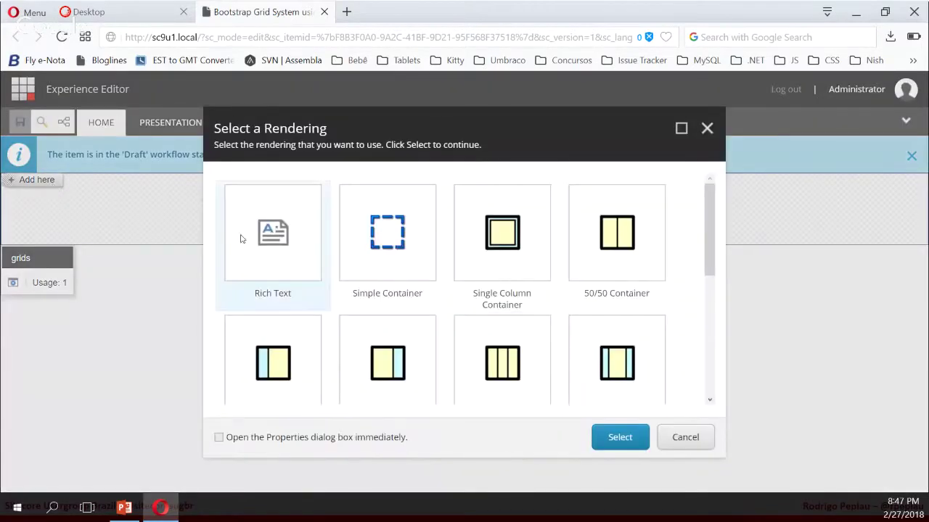
{"action": "left_click", "coordinate": [434, 264]}
{"action": "left_click", "coordinate": [631, 444]}
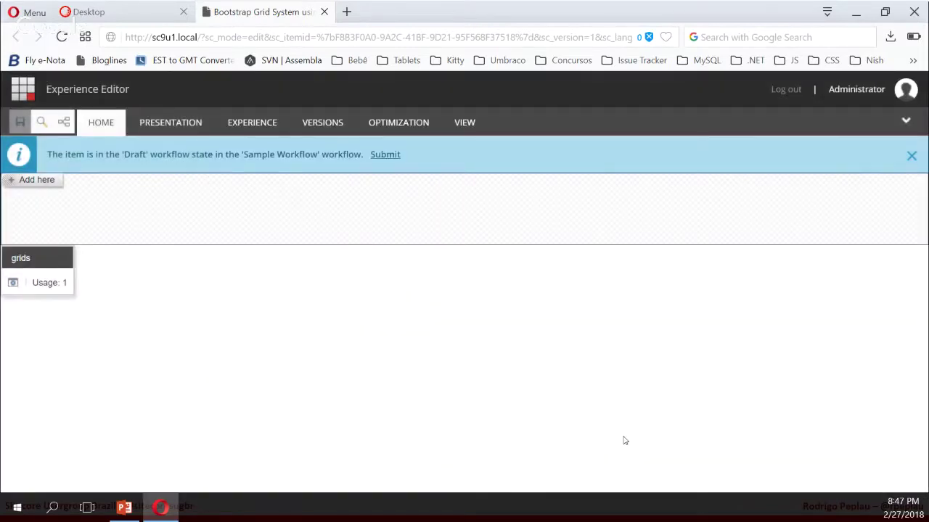
Step: In the Simple Container's properties, replace the selected container CSS class with About Banner
{"action": "left_click", "coordinate": [81, 284]}
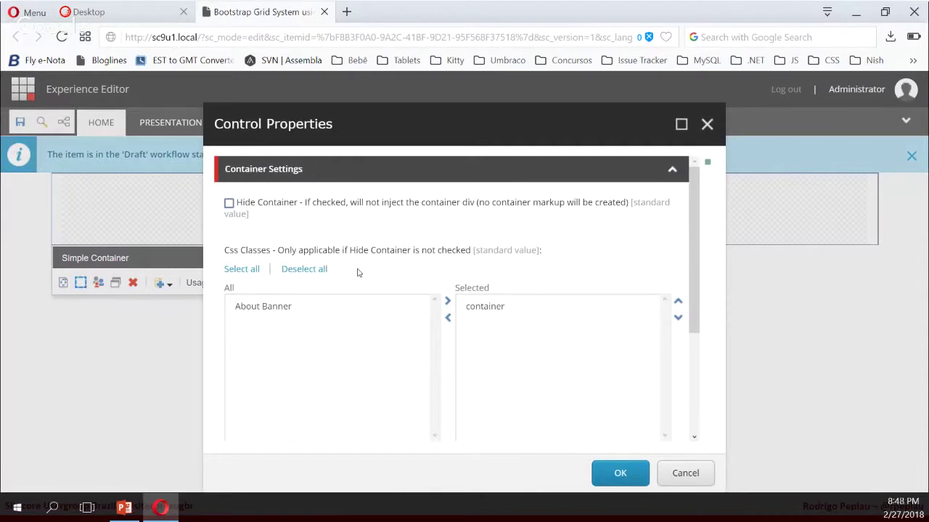
{"action": "double_click", "coordinate": [340, 312]}
{"action": "double_click", "coordinate": [516, 306]}
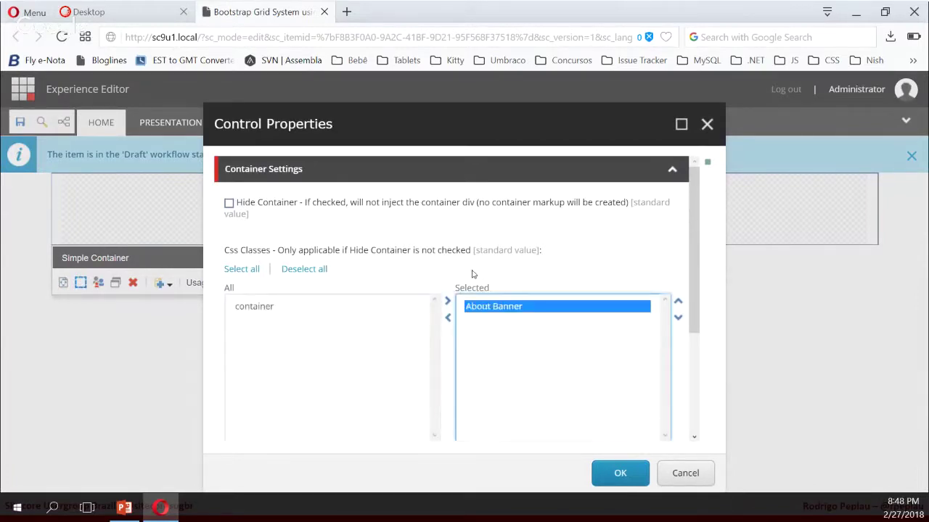
Step: Set the container's ID to about and its HTML tag to section, apply the properties and save the page
{"action": "scroll", "coordinate": [471, 274], "scroll_direction": "down", "scroll_amount": 1}
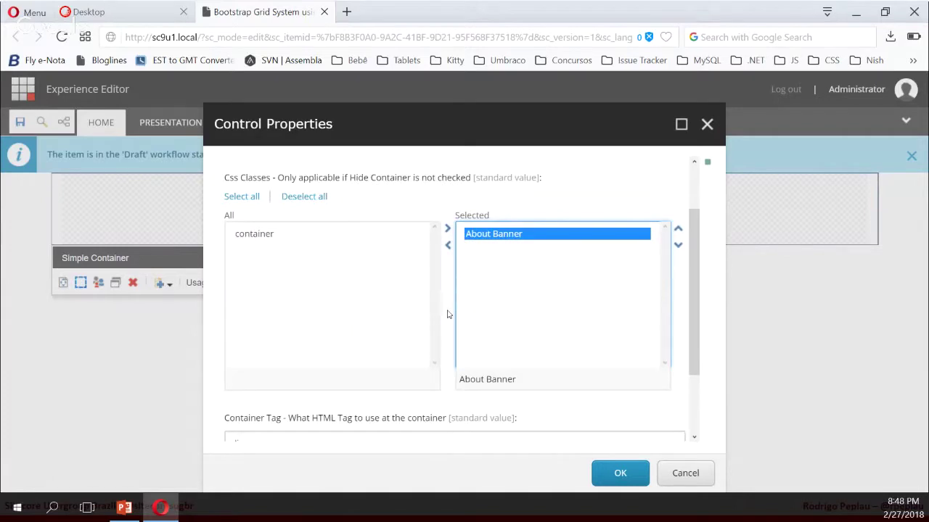
{"action": "scroll", "coordinate": [435, 322], "scroll_direction": "down", "scroll_amount": 1}
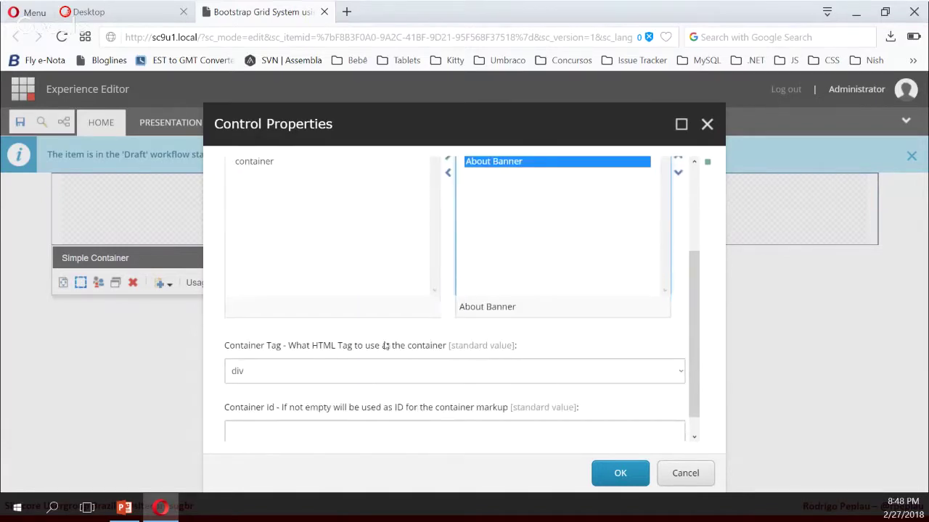
{"action": "scroll", "coordinate": [384, 363], "scroll_direction": "down", "scroll_amount": 1}
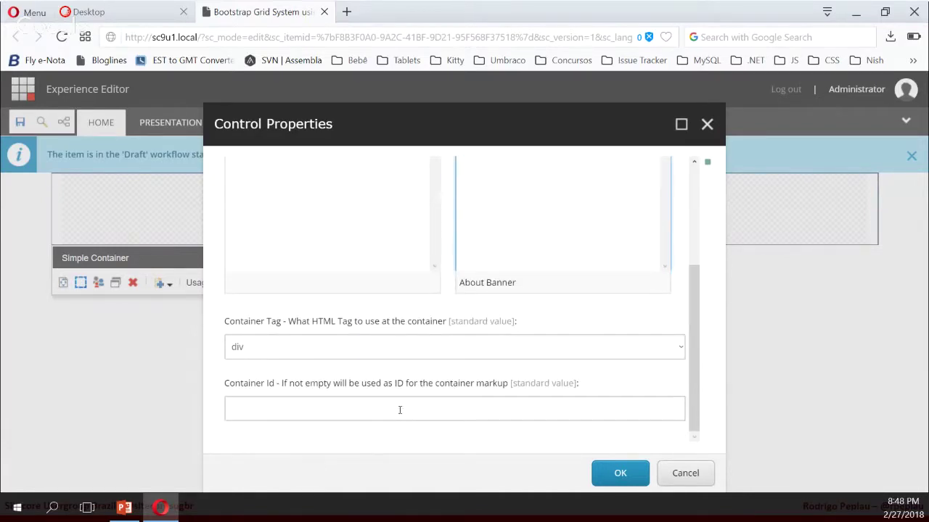
{"action": "left_click", "coordinate": [347, 402]}
{"action": "type", "text": "about"}
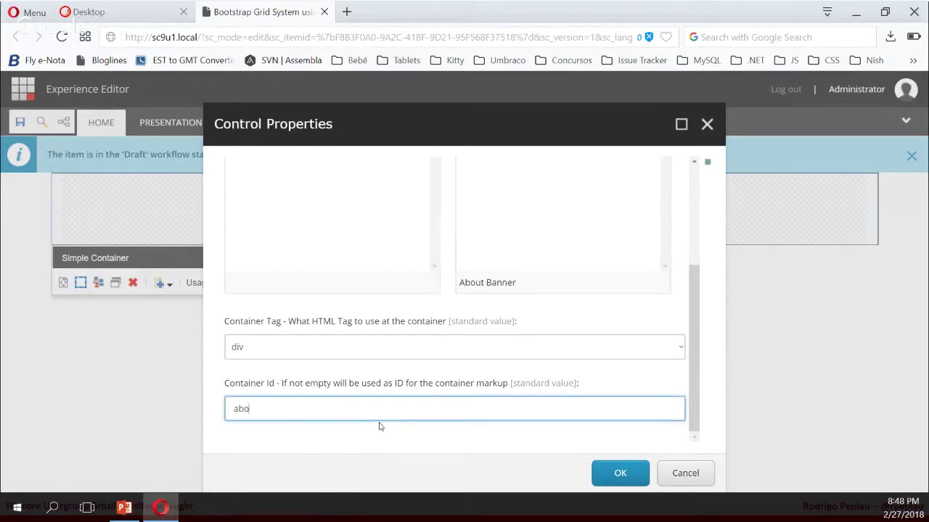
{"action": "left_click", "coordinate": [324, 351]}
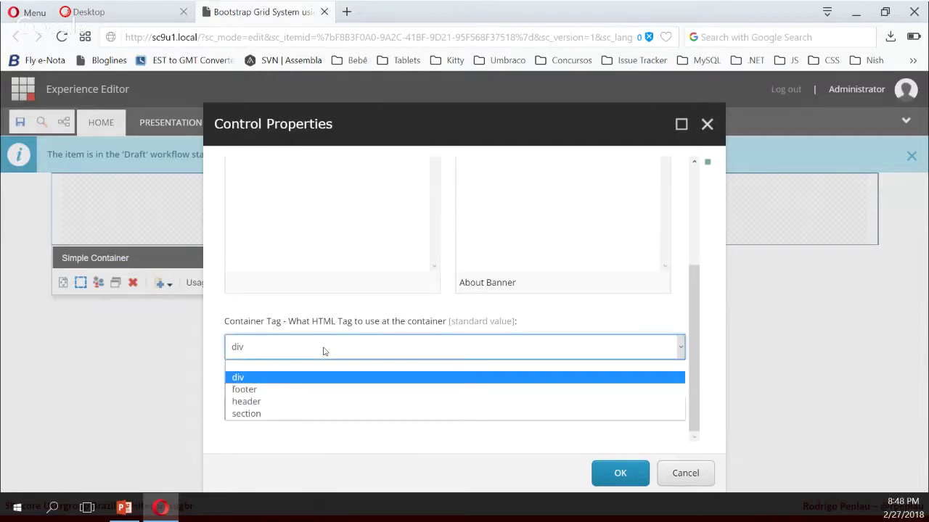
{"action": "left_click", "coordinate": [291, 412]}
{"action": "left_click", "coordinate": [615, 469]}
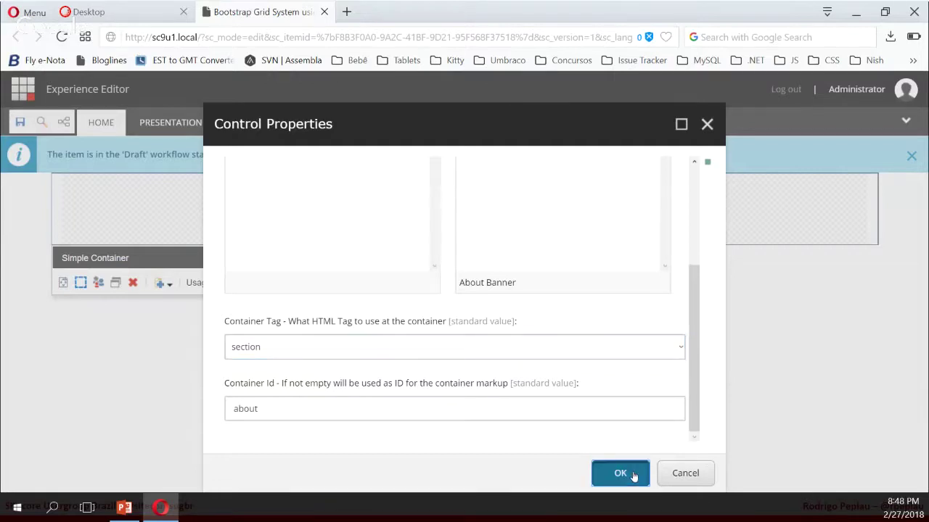
{"action": "left_click", "coordinate": [20, 122]}
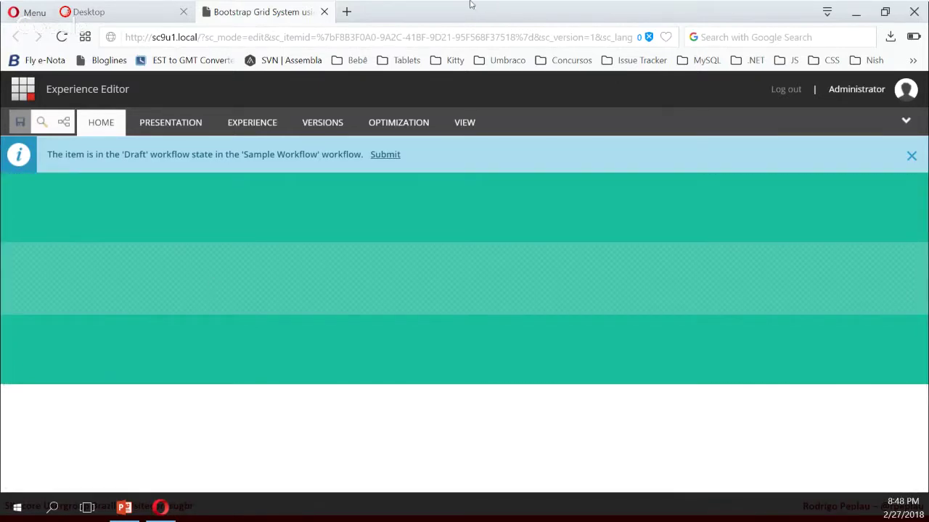
Step: Add a second Simple Container inside the gridcontainer placeholder of the green about section
{"action": "left_click", "coordinate": [150, 247]}
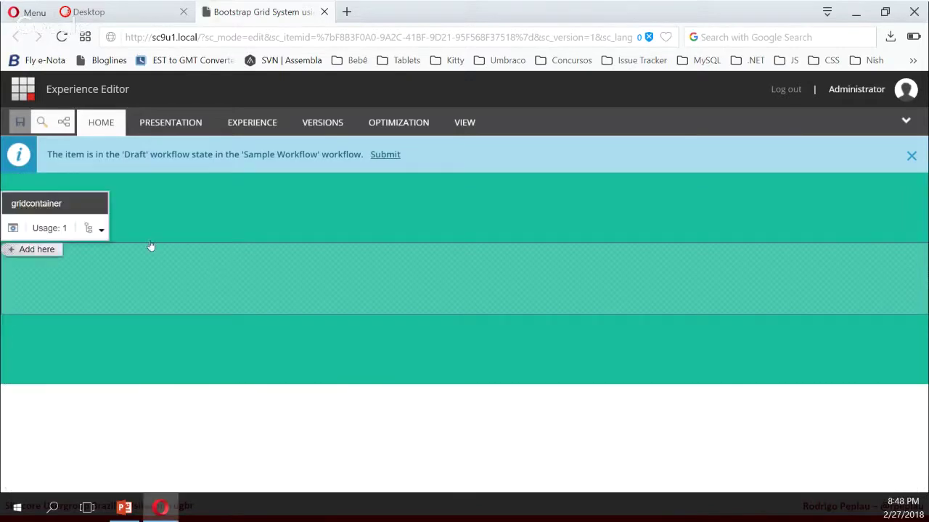
{"action": "left_click", "coordinate": [17, 252]}
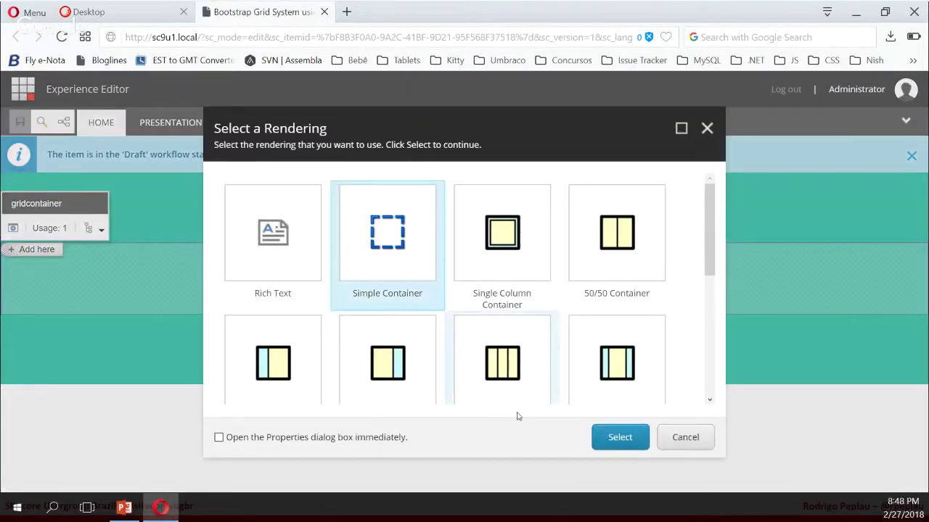
{"action": "left_click", "coordinate": [629, 441]}
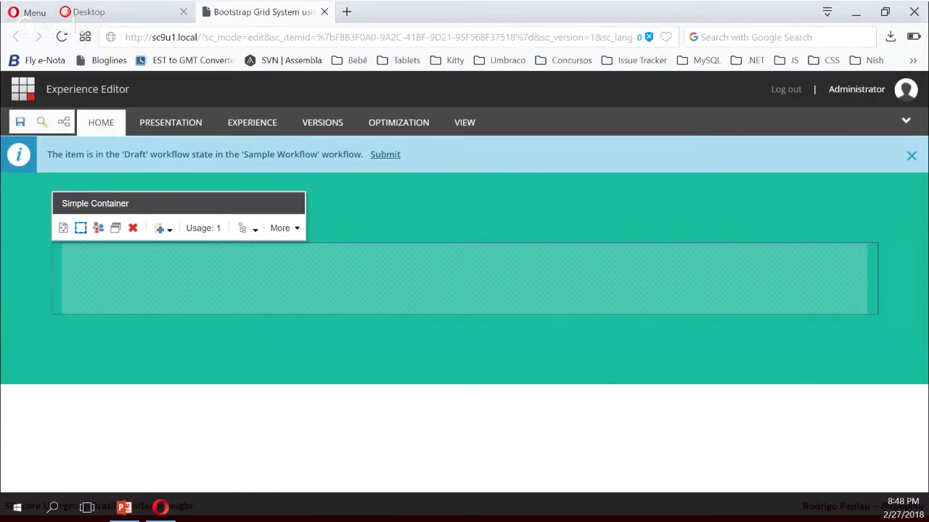
Step: Add a Rich Text rendering inside the gridcontainer placeholder of the inner Simple Container
{"action": "left_click", "coordinate": [400, 293]}
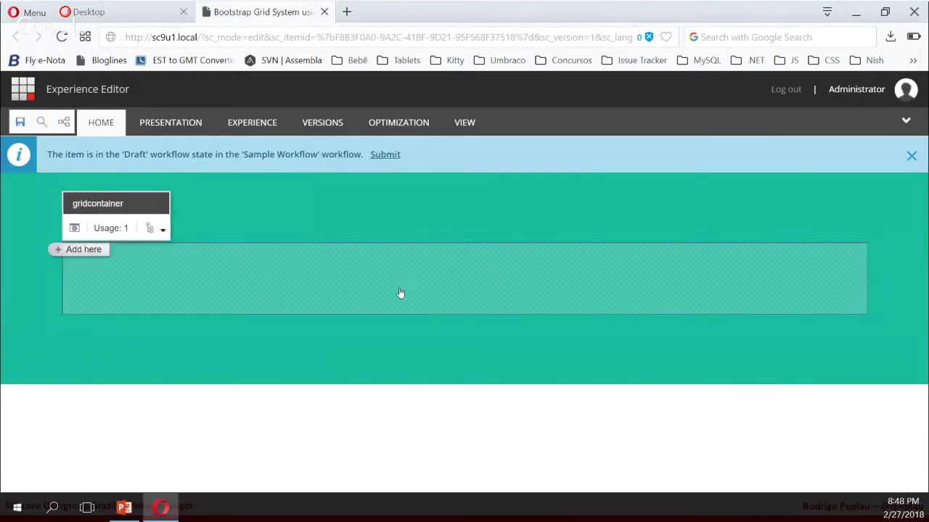
{"action": "left_click", "coordinate": [73, 248]}
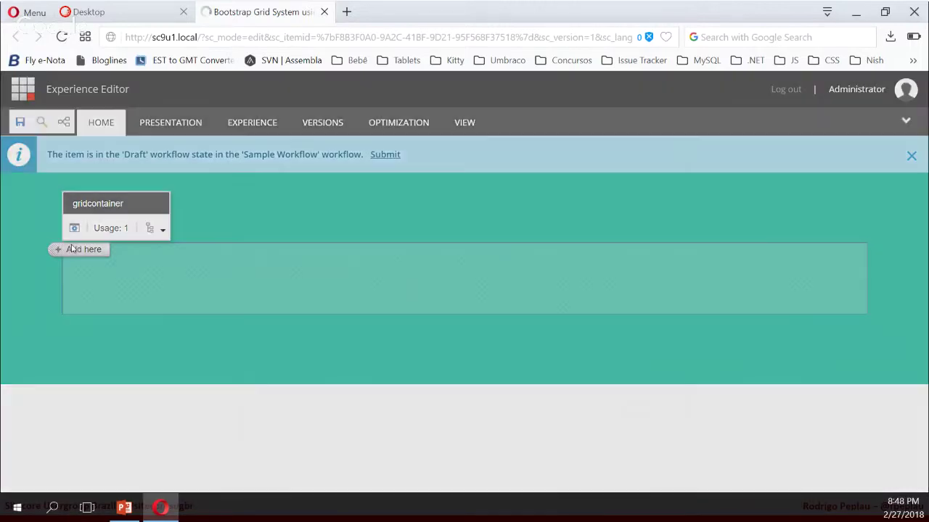
{"action": "left_click", "coordinate": [637, 441]}
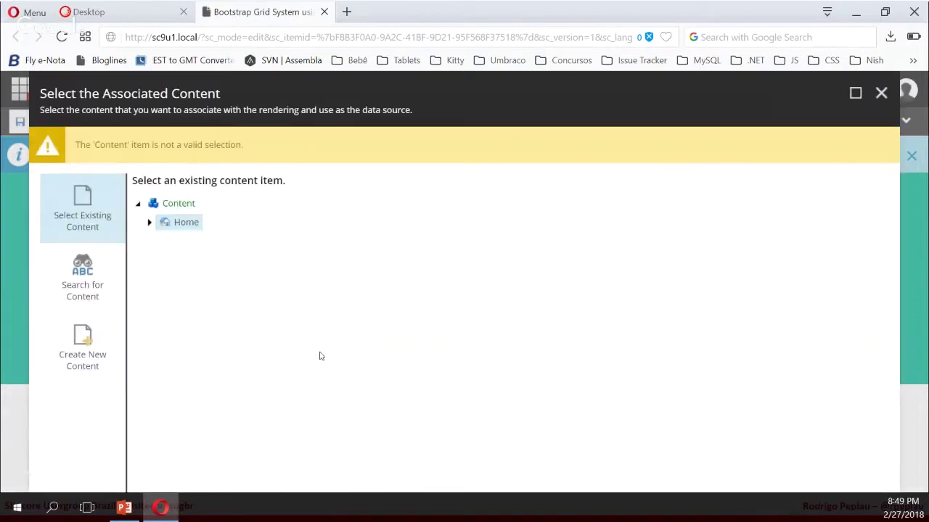
Step: Create a new content item named About Top under Home/Use Cases/About as the Rich Text rendering's data source
{"action": "left_click", "coordinate": [147, 225]}
{"action": "left_click", "coordinate": [114, 356]}
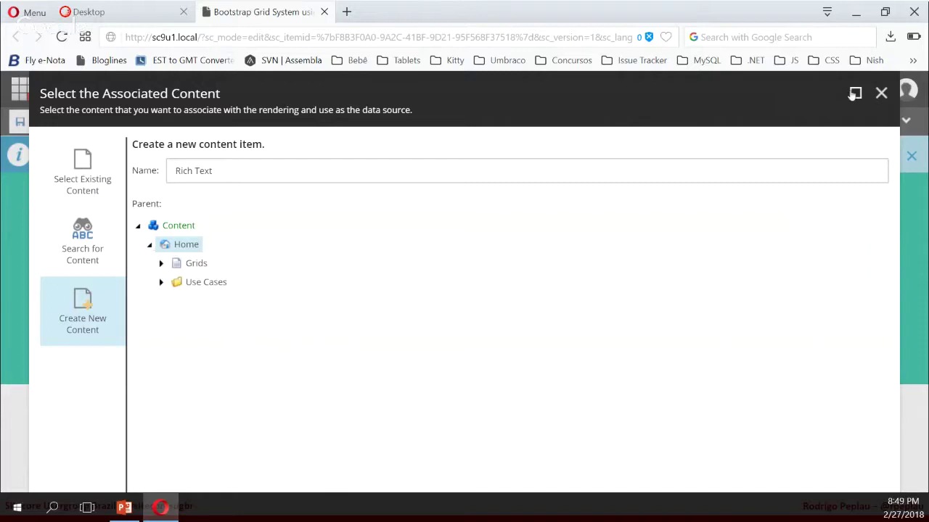
{"action": "left_click", "coordinate": [162, 283]}
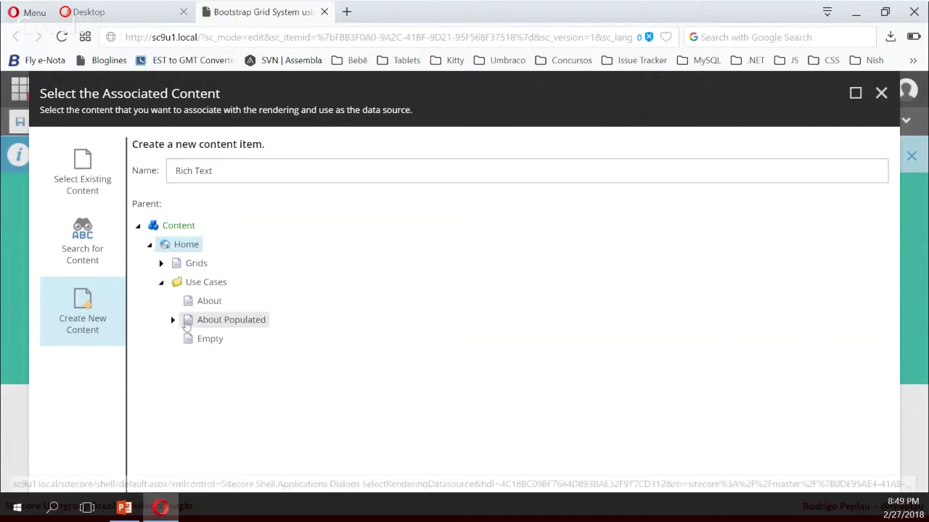
{"action": "left_click", "coordinate": [206, 301]}
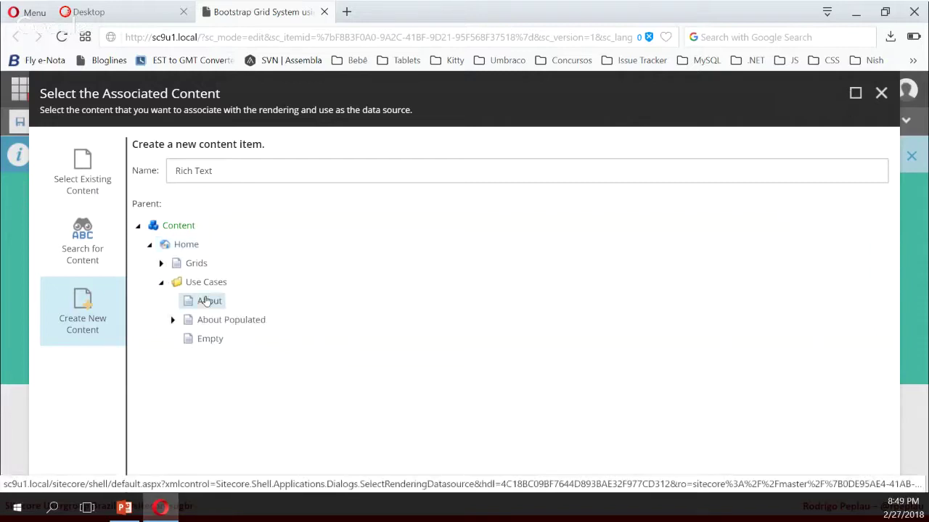
{"action": "left_click", "coordinate": [855, 92]}
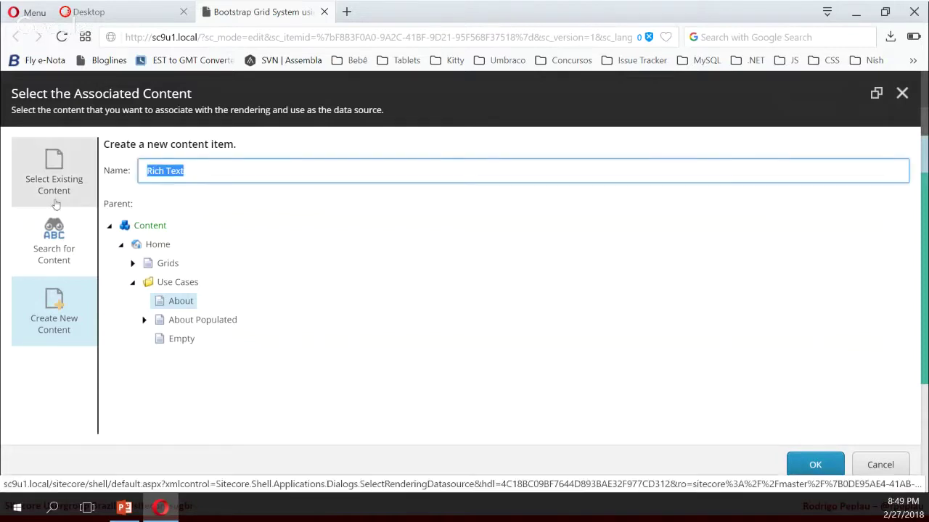
{"action": "type", "text": "About Top"}
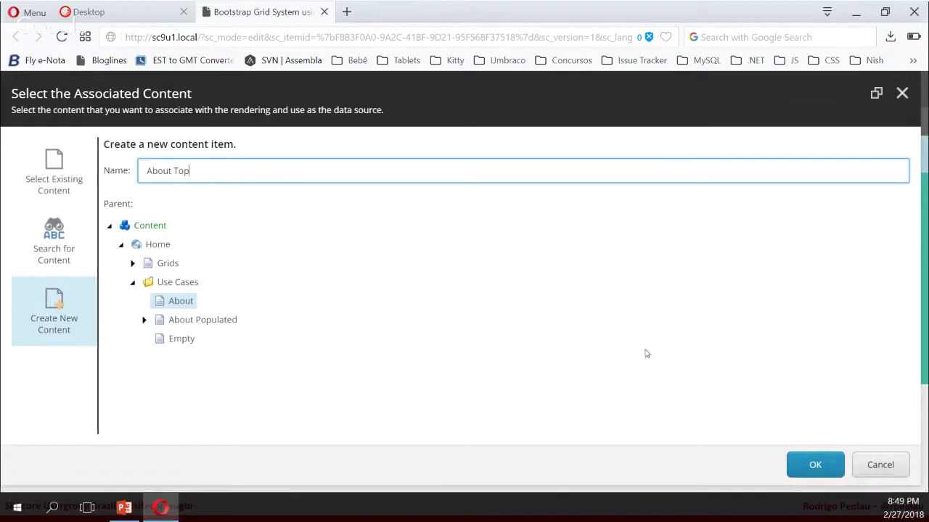
{"action": "left_click", "coordinate": [815, 464]}
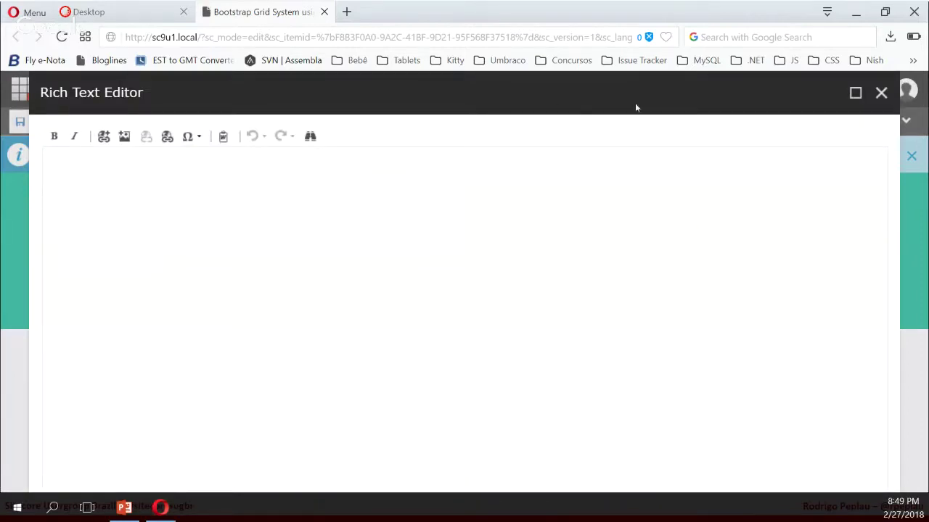
Step: Set the rich text's HTML to <h2 class="text-center text-uppercase text-white">About</h2><hr class="star-light mb-5">, accept it and save the page
{"action": "left_click", "coordinate": [855, 93]}
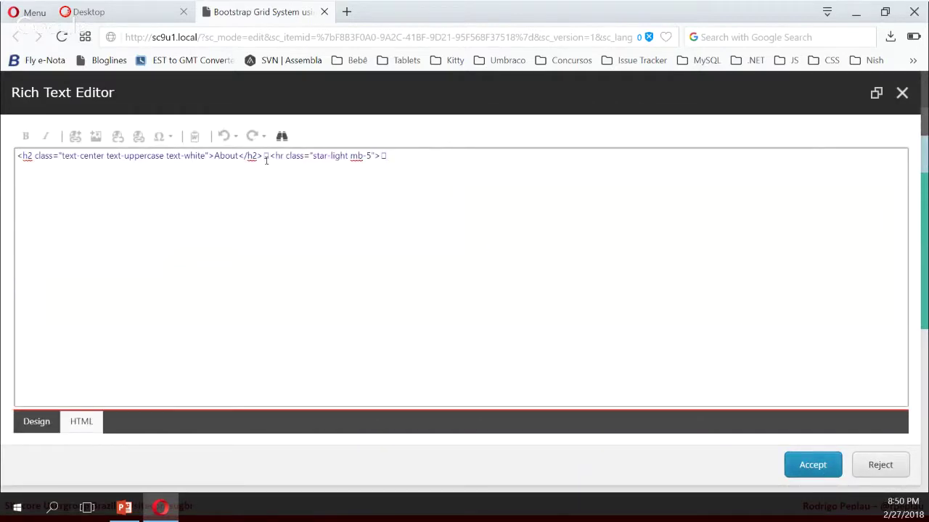
{"action": "key", "text": "Delete"}
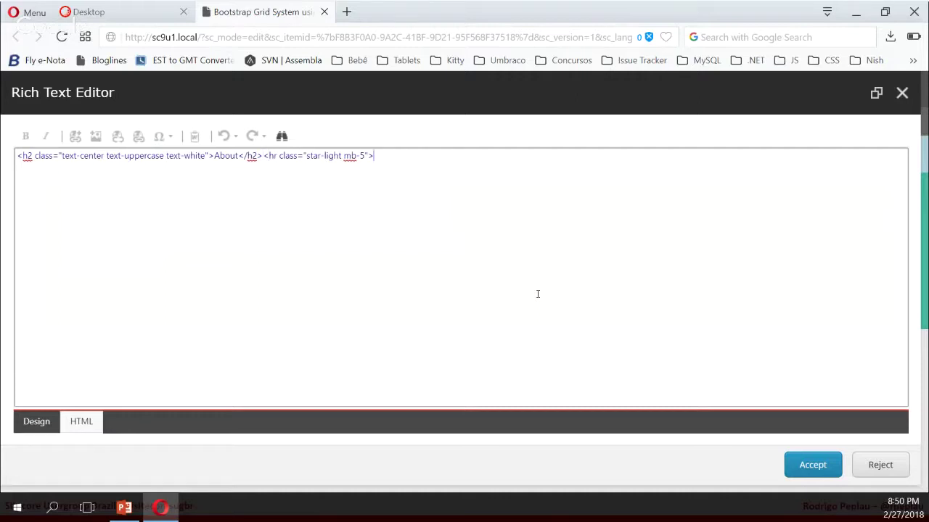
{"action": "left_click", "coordinate": [814, 466]}
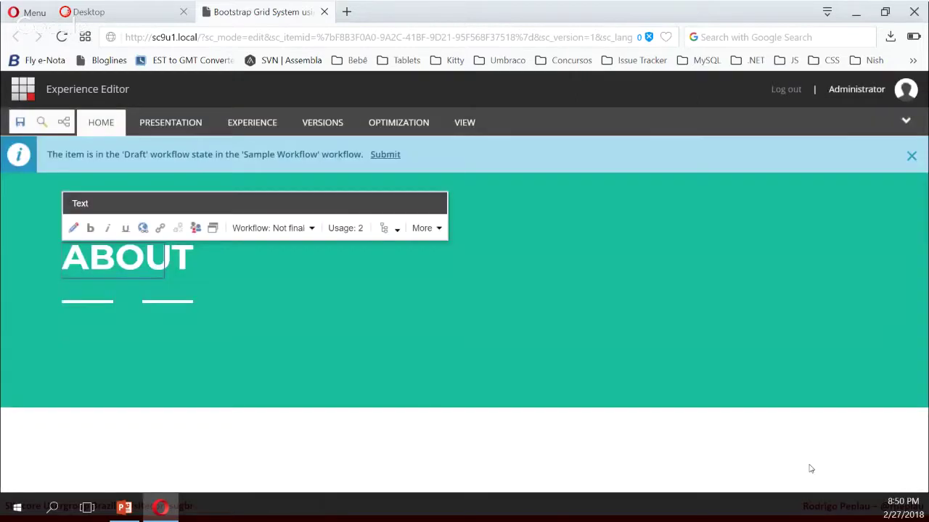
{"action": "left_click", "coordinate": [20, 122]}
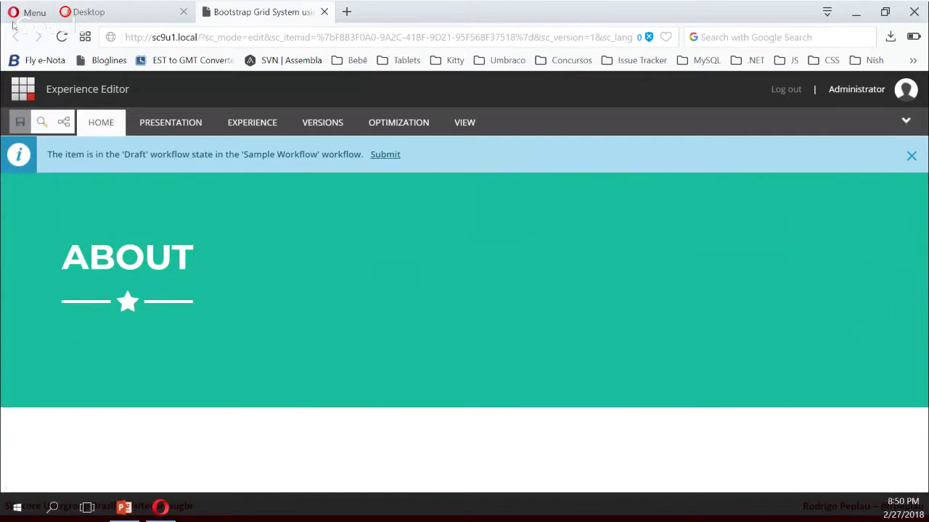
Step: In the Content Editor, insert a Css Class item named About Column Left in the Column folder under Css Classes/Multicolumn
{"action": "left_click", "coordinate": [102, 16]}
{"action": "scroll", "coordinate": [120, 348], "scroll_direction": "down", "scroll_amount": 3}
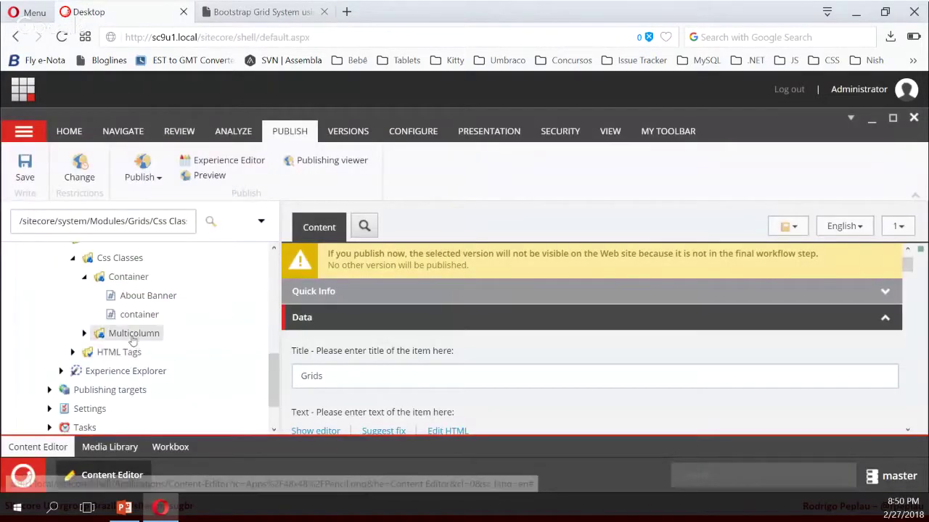
{"action": "left_click", "coordinate": [84, 333]}
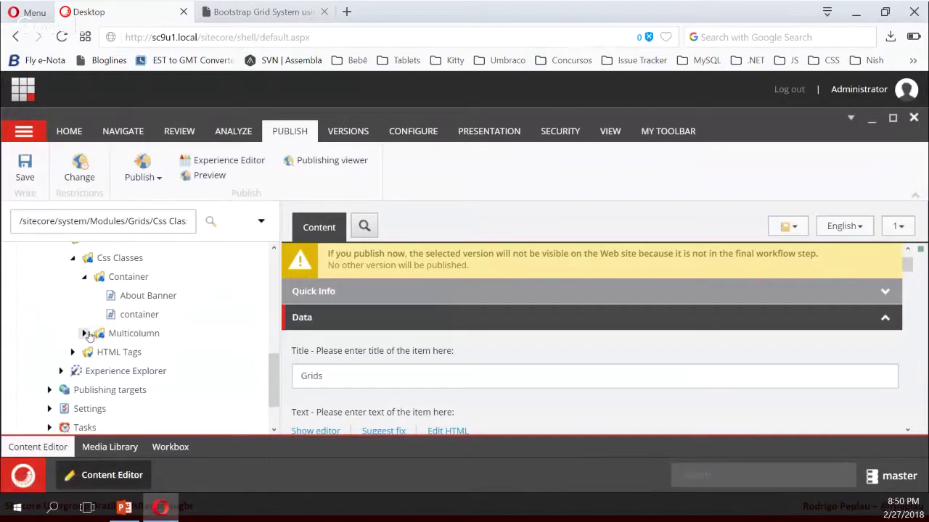
{"action": "left_click", "coordinate": [97, 371]}
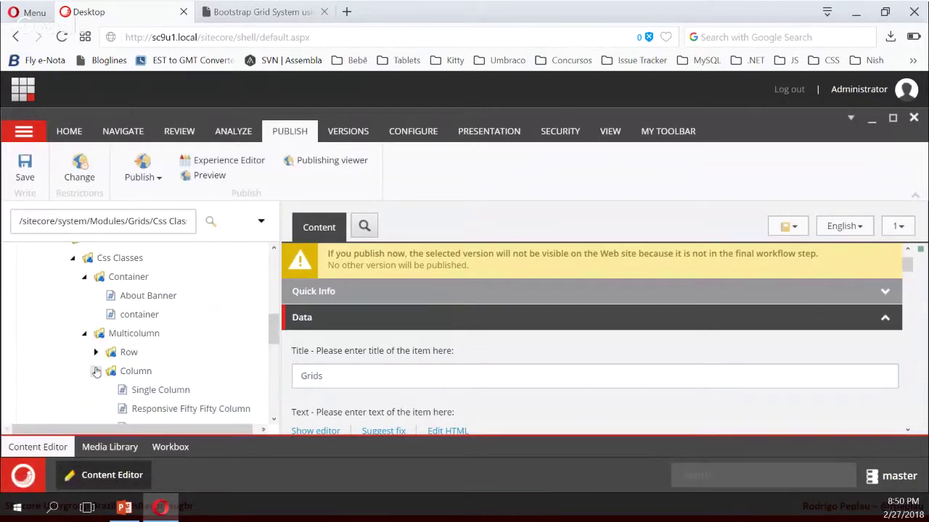
{"action": "scroll", "coordinate": [127, 348], "scroll_direction": "down", "scroll_amount": 2}
{"action": "scroll", "coordinate": [129, 320], "scroll_direction": "up", "scroll_amount": 3}
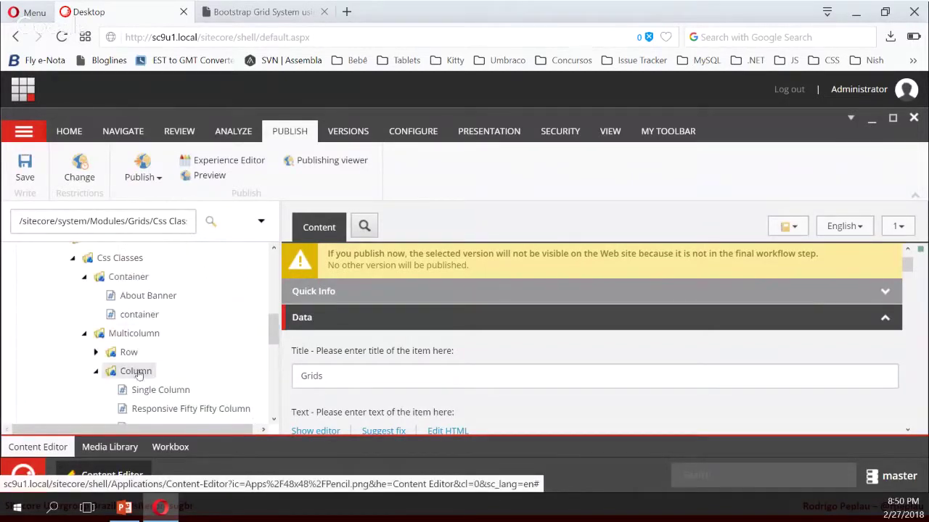
{"action": "left_click", "coordinate": [137, 371]}
{"action": "right_click", "coordinate": [137, 372]}
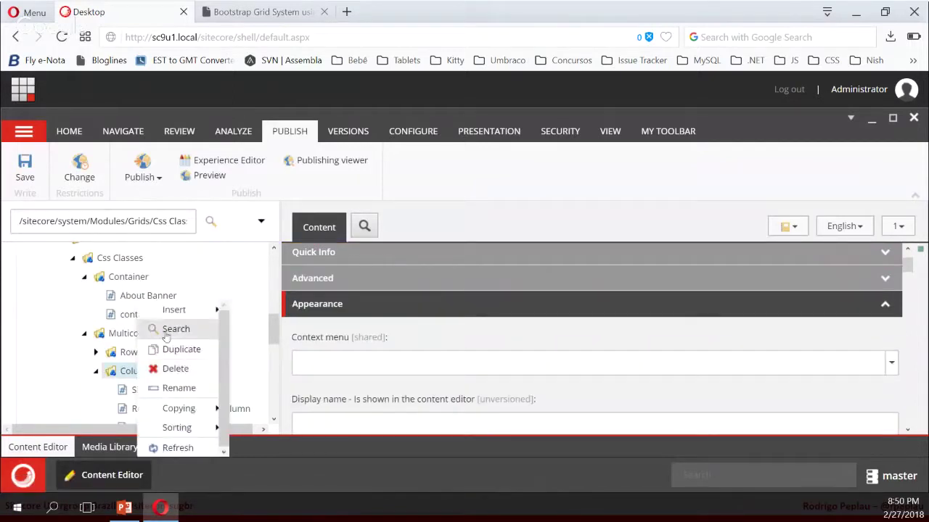
{"action": "mouse_move", "coordinate": [174, 310]}
{"action": "left_click", "coordinate": [290, 328]}
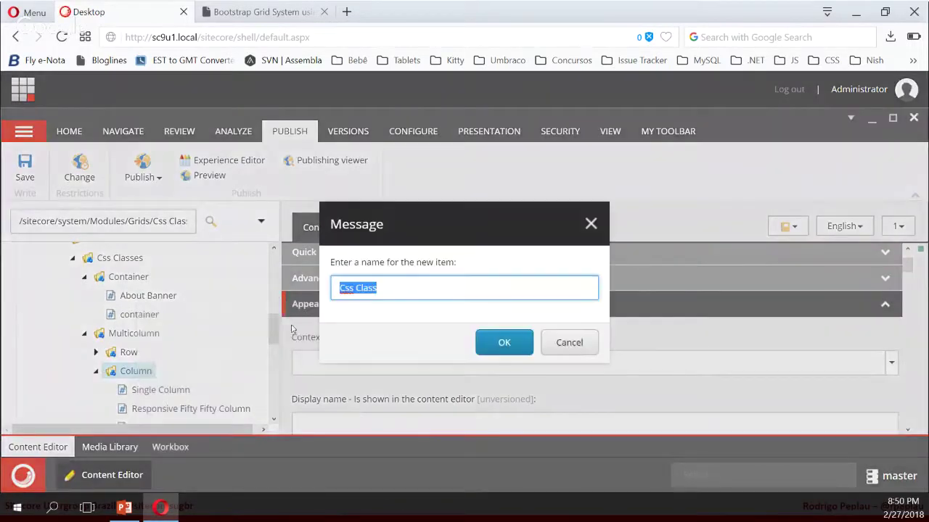
{"action": "type", "text": "Abou"}
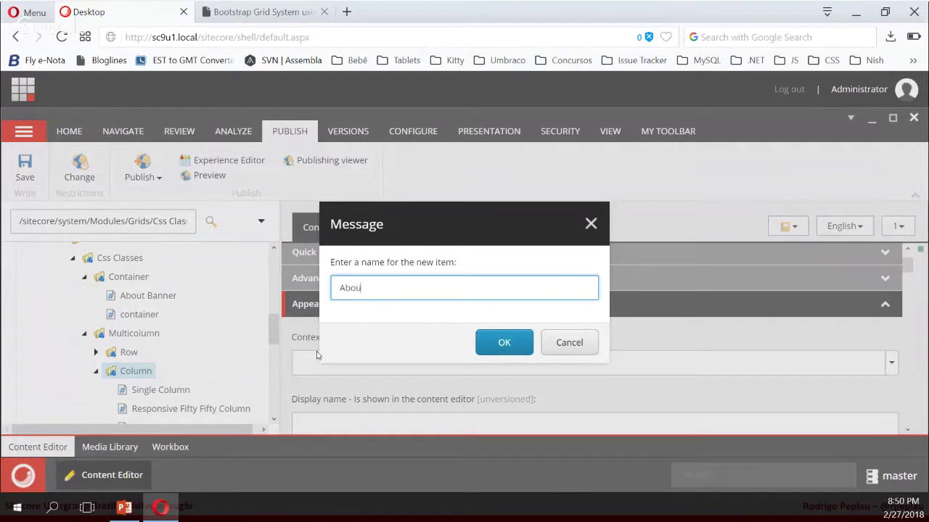
{"action": "type", "text": "t Column"}
{"action": "left_click", "coordinate": [501, 342]}
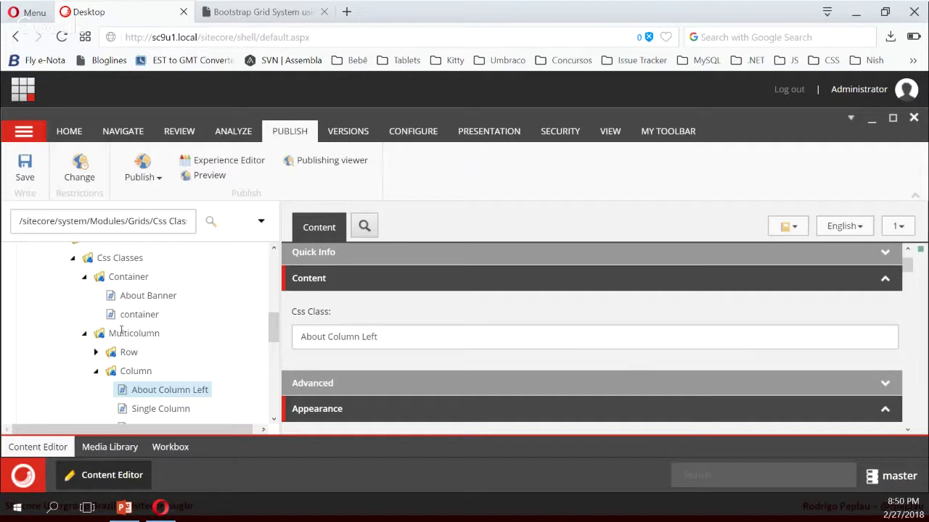
Step: Set the Css Class value of About Column Left to col-lg-4 ml-auto and save the item
{"action": "key", "text": "ctrl+a"}
{"action": "type", "text": "col-lg-4 ml-auto"}
{"action": "key", "text": "ctrl+s"}
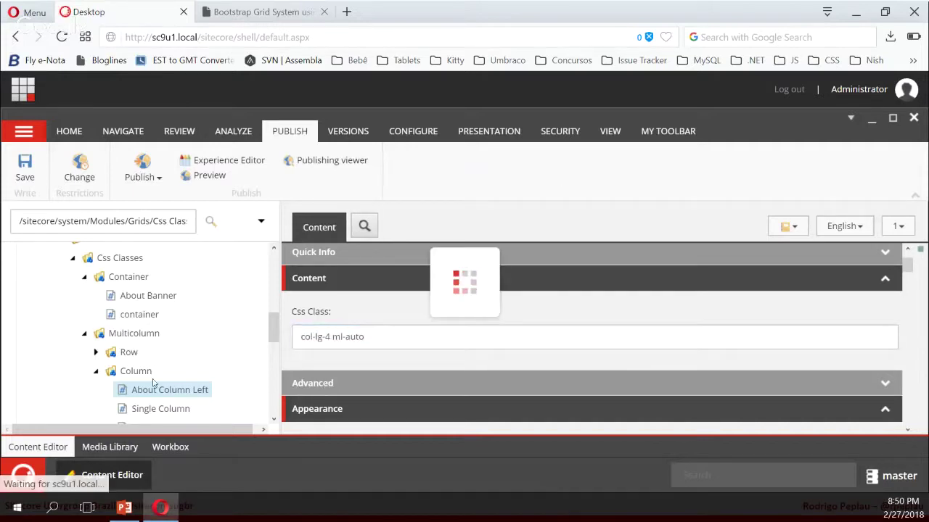
Step: Duplicate the About Column Left item under the name About Column Right
{"action": "right_click", "coordinate": [152, 389]}
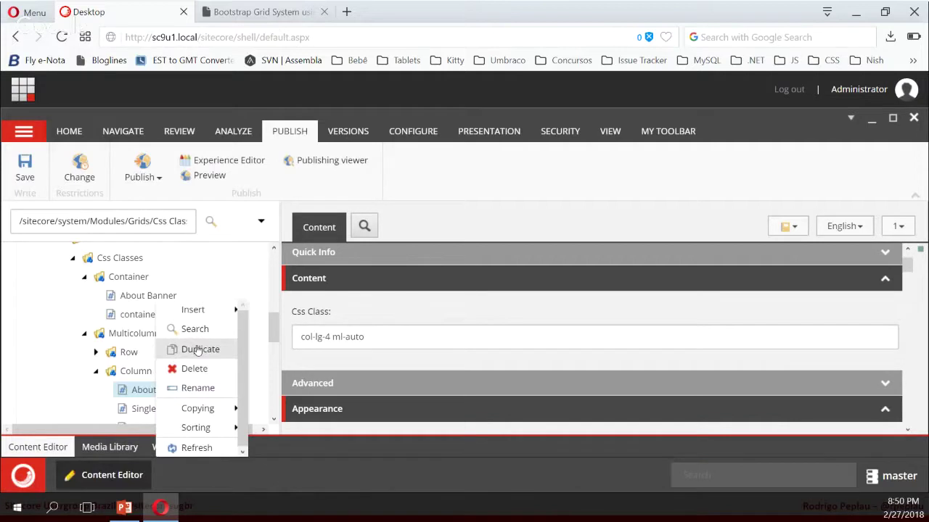
{"action": "left_click", "coordinate": [197, 350]}
{"action": "key", "text": "ctrl+shift+Left"}
{"action": "key", "text": "ctrl+shift+Left"}
{"action": "key", "text": "ctrl+shift+Left"}
{"action": "key", "text": "BackSpace"}
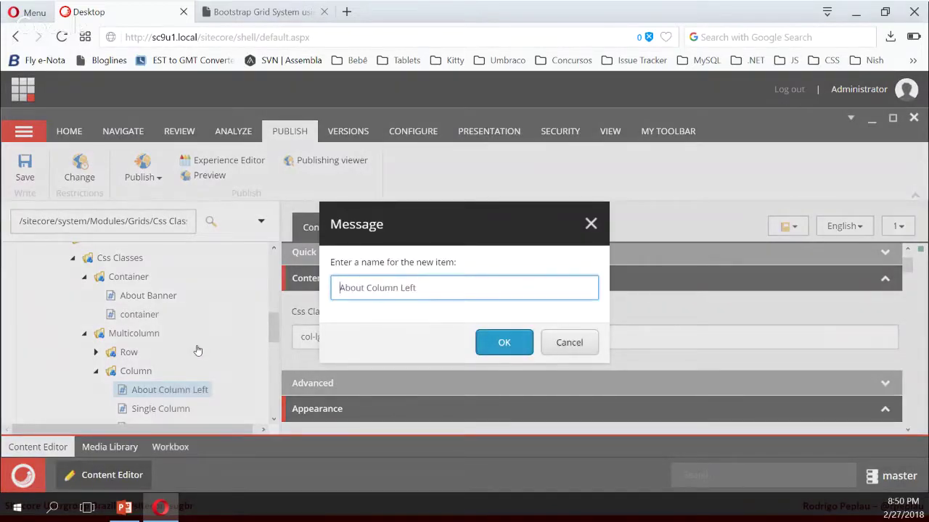
{"action": "key", "text": "ctrl+shift+Left"}
{"action": "type", "text": "Right"}
{"action": "key", "text": "Return"}
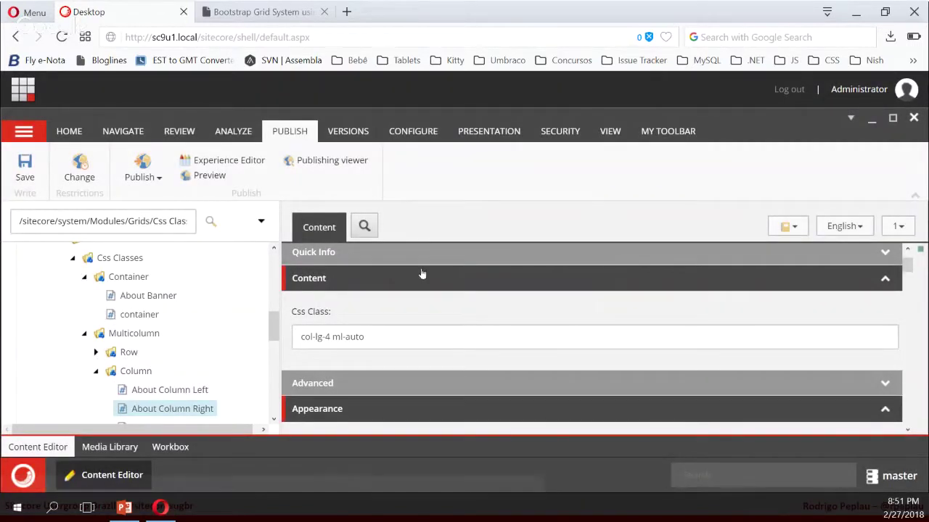
Step: Set the Css Class value of About Column Right to col-lg-4 mr-auto, without stray characters, and save the item
{"action": "triple_click", "coordinate": [394, 342]}
{"action": "key", "text": "ctrl+v"}
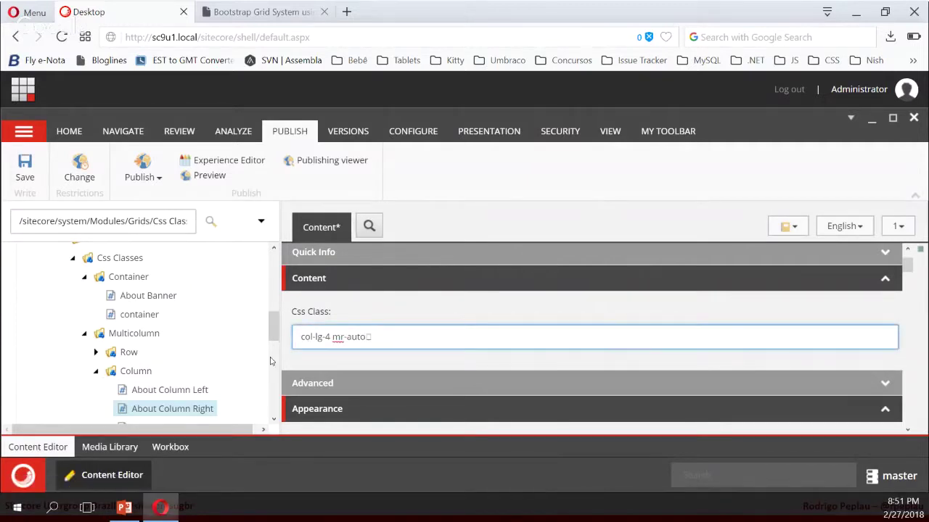
{"action": "key", "text": "ctrl+minus"}
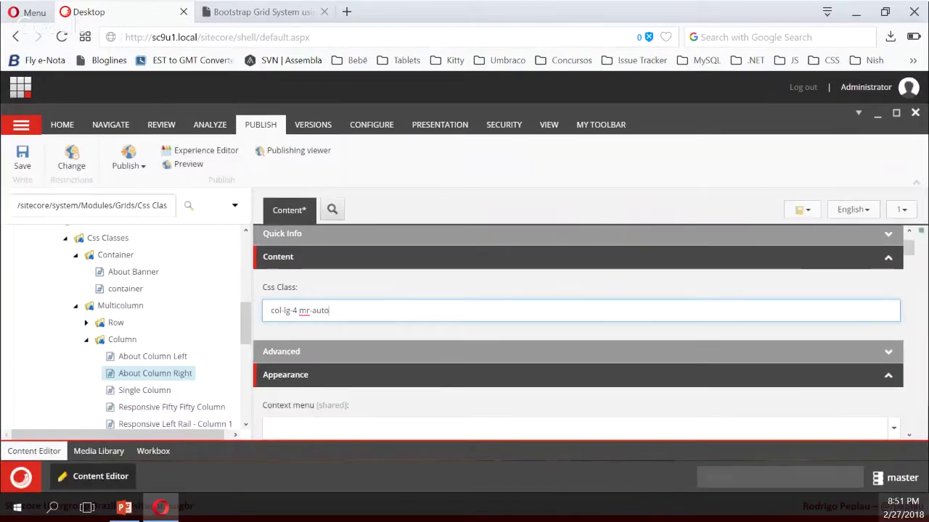
{"action": "key", "text": "ctrl+s"}
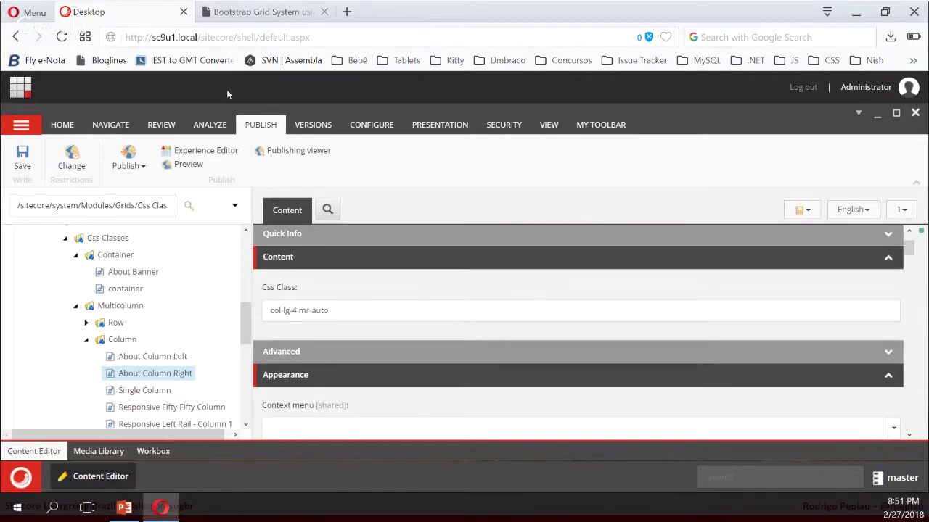
Step: Back in the Experience Editor, add a Left Rail Container below the ABOUT rich text in the inner gridcontainer placeholder
{"action": "left_click", "coordinate": [255, 11]}
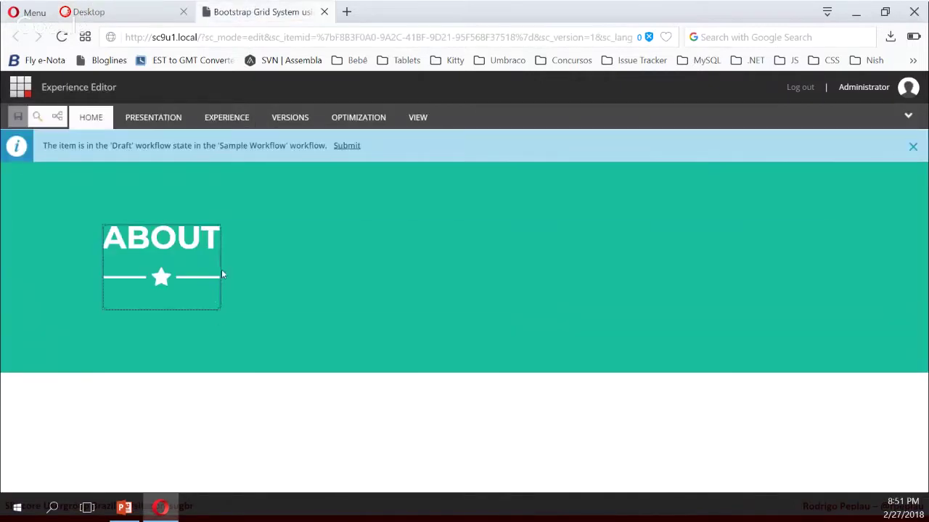
{"action": "left_click", "coordinate": [342, 279]}
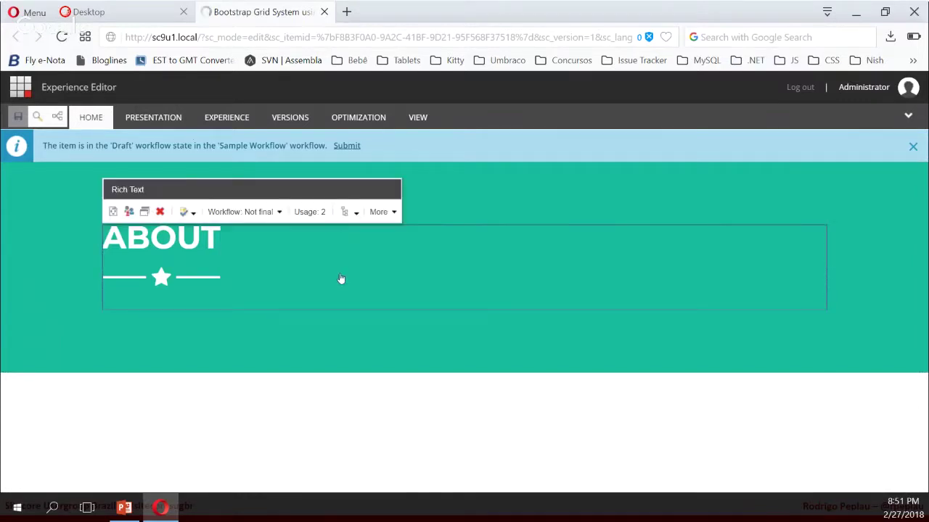
{"action": "left_click", "coordinate": [342, 215]}
{"action": "left_click", "coordinate": [125, 304]}
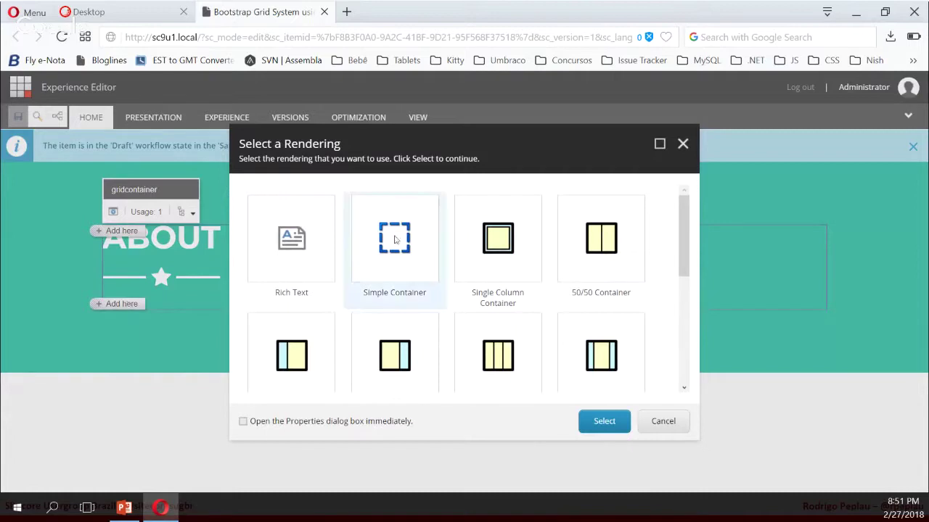
{"action": "scroll", "coordinate": [551, 294], "scroll_direction": "down", "scroll_amount": 1}
{"action": "left_click", "coordinate": [265, 302]}
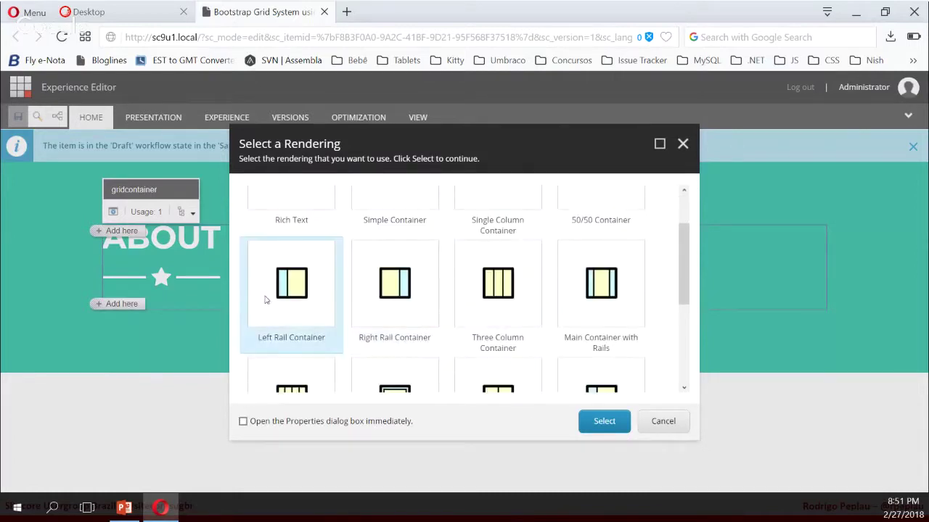
{"action": "left_click", "coordinate": [606, 427]}
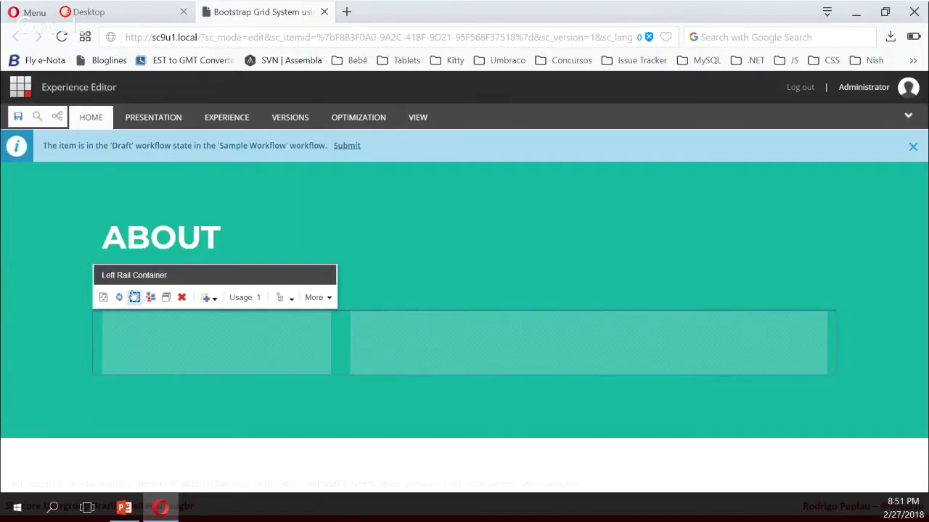
Step: In the Left Rail Container's properties, replace the selected Column 1 Css Classes entry with About Column Left
{"action": "left_click", "coordinate": [134, 297]}
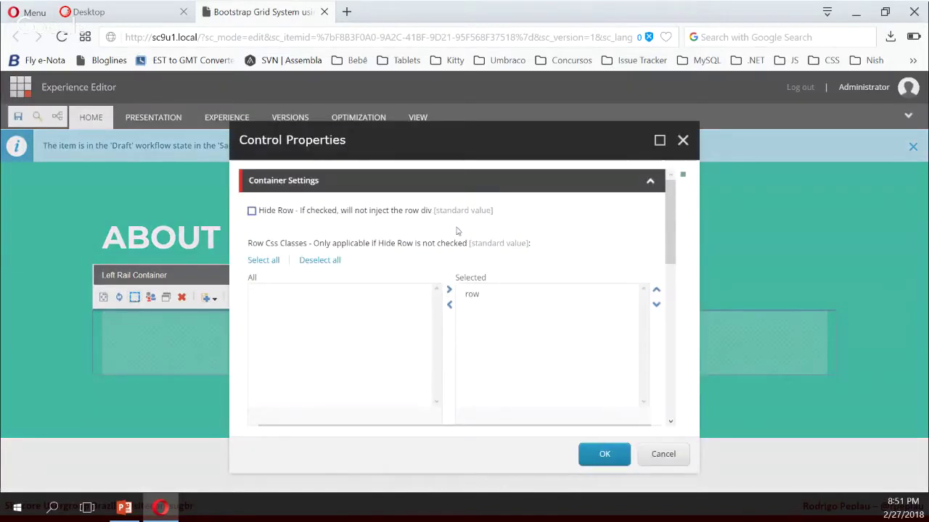
{"action": "left_click", "coordinate": [659, 140]}
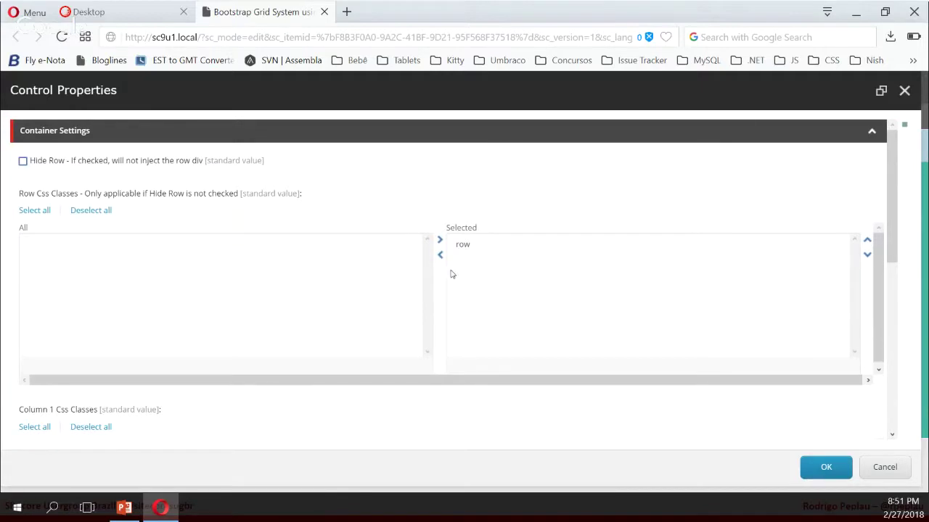
{"action": "scroll", "coordinate": [438, 297], "scroll_direction": "down", "scroll_amount": 2}
{"action": "double_click", "coordinate": [491, 313]}
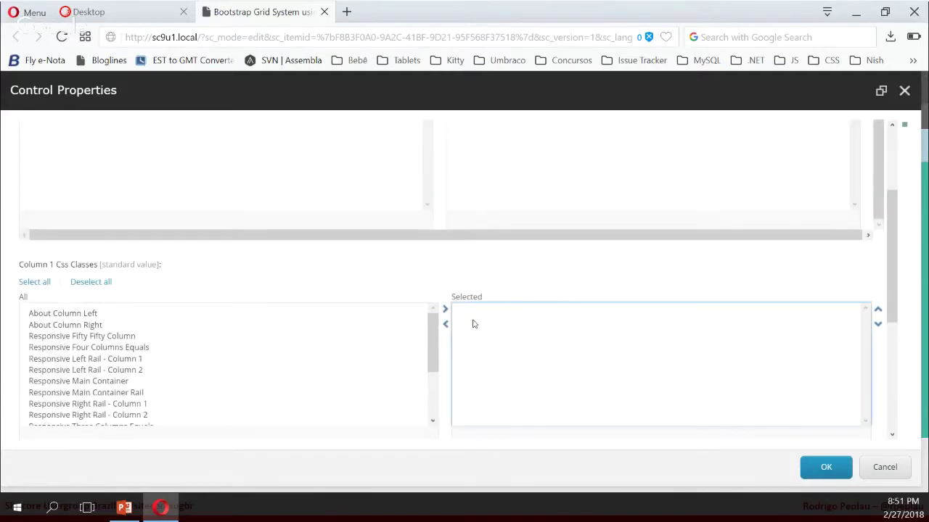
{"action": "scroll", "coordinate": [166, 378], "scroll_direction": "down", "scroll_amount": 2}
{"action": "scroll", "coordinate": [166, 378], "scroll_direction": "up", "scroll_amount": 3}
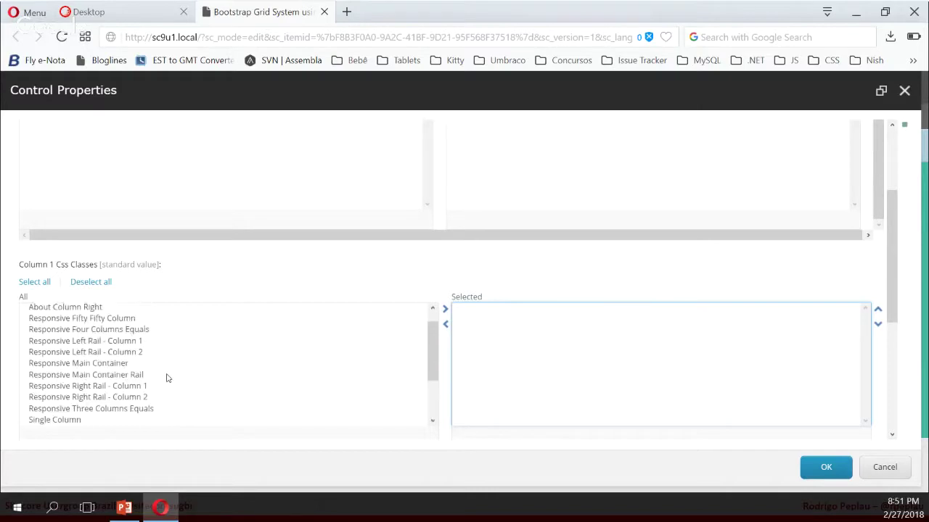
{"action": "double_click", "coordinate": [58, 314]}
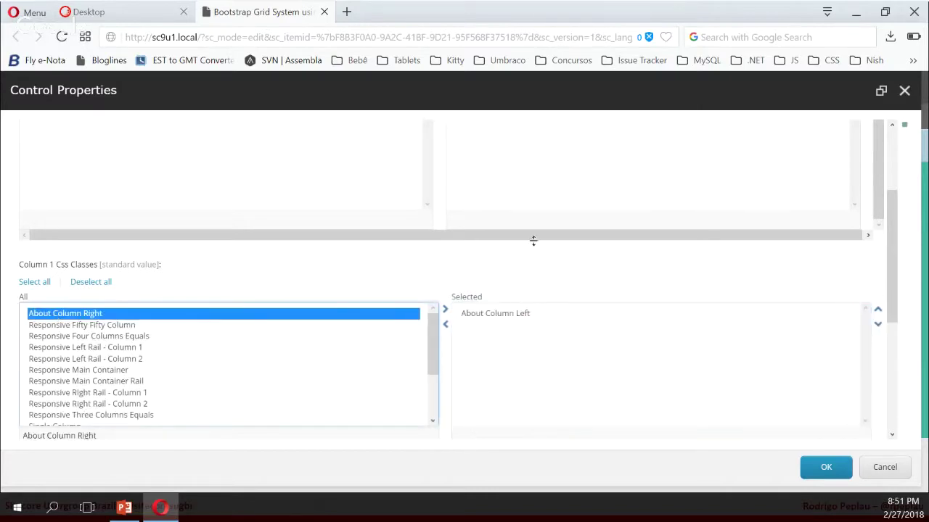
Step: Replace the selected Column 2 Css Classes entry with About Column Right and apply the container properties
{"action": "scroll", "coordinate": [478, 278], "scroll_direction": "down", "scroll_amount": 3}
{"action": "scroll", "coordinate": [478, 278], "scroll_direction": "down", "scroll_amount": 1}
{"action": "double_click", "coordinate": [459, 315]}
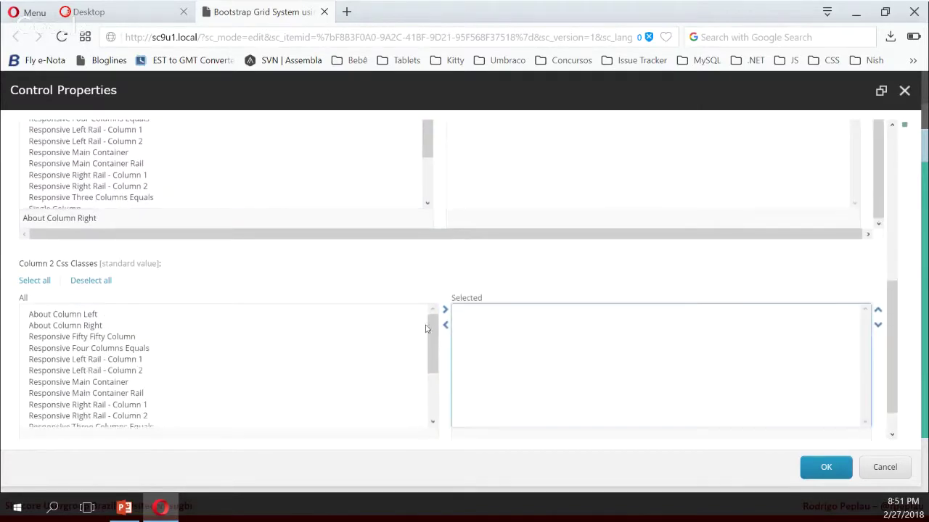
{"action": "double_click", "coordinate": [70, 327]}
{"action": "scroll", "coordinate": [745, 436], "scroll_direction": "down", "scroll_amount": 1}
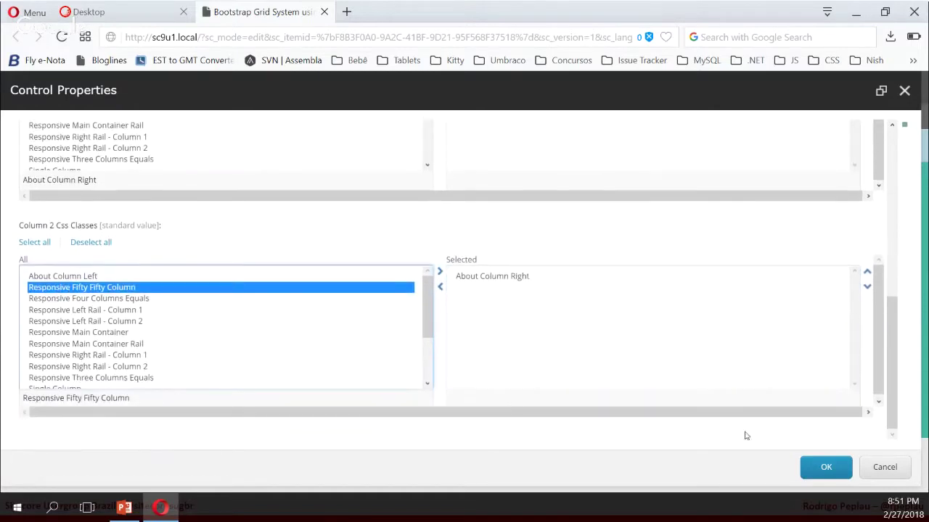
{"action": "left_click", "coordinate": [827, 469]}
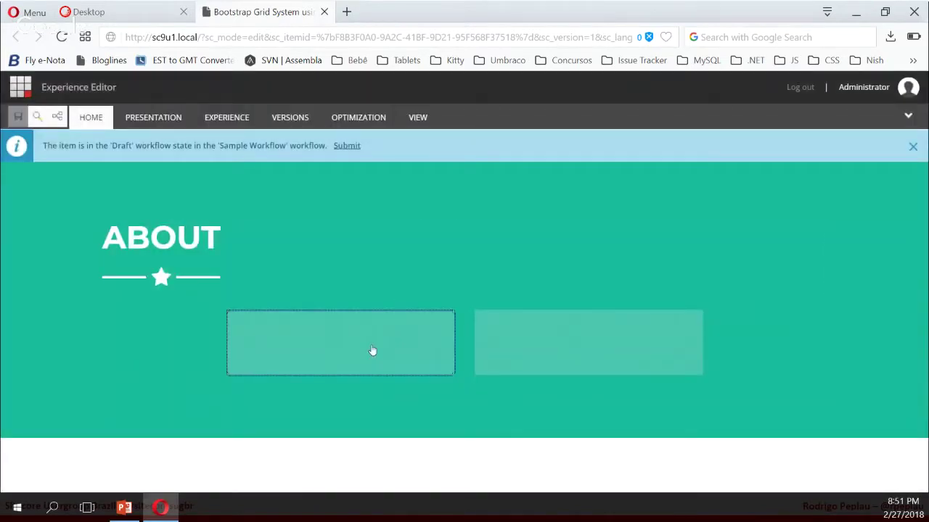
Step: Add a Rich Text rendering to the left gridcolumn placeholder below the ABOUT heading
{"action": "left_click", "coordinate": [371, 350]}
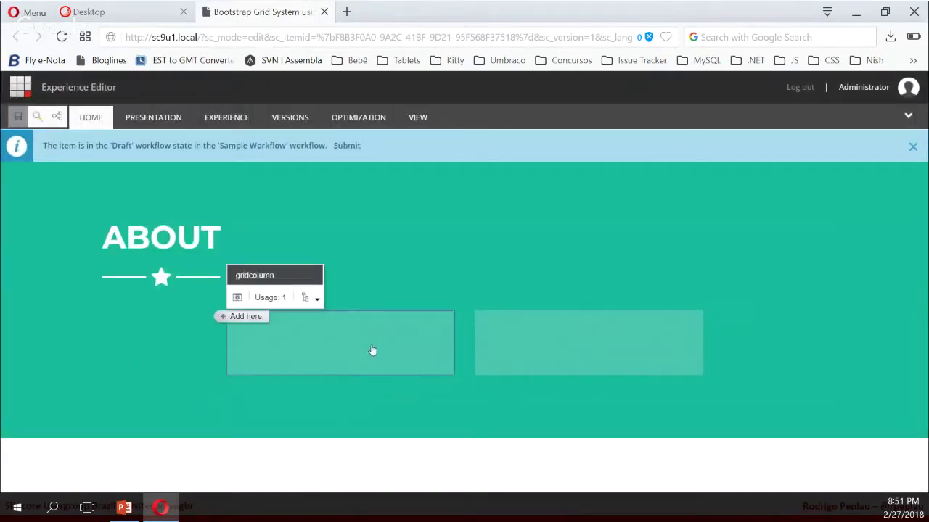
{"action": "left_click", "coordinate": [234, 320]}
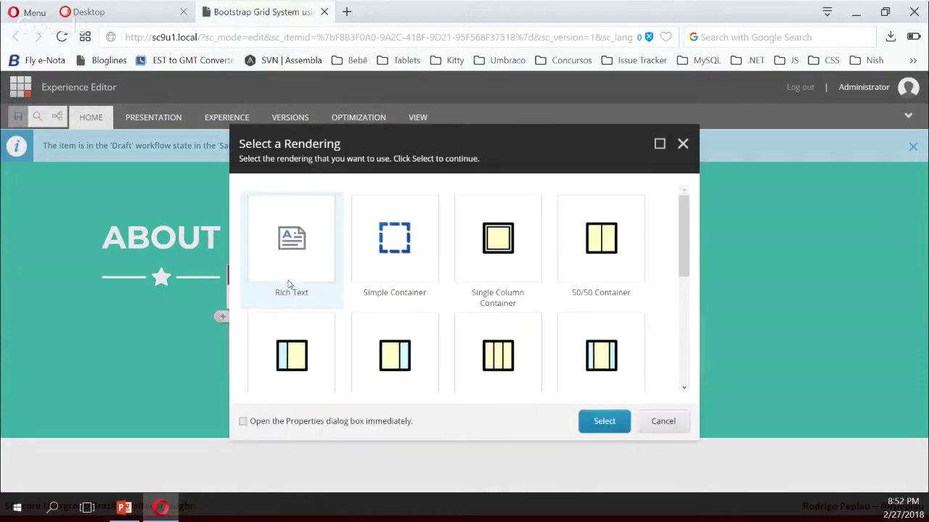
{"action": "left_click", "coordinate": [289, 289]}
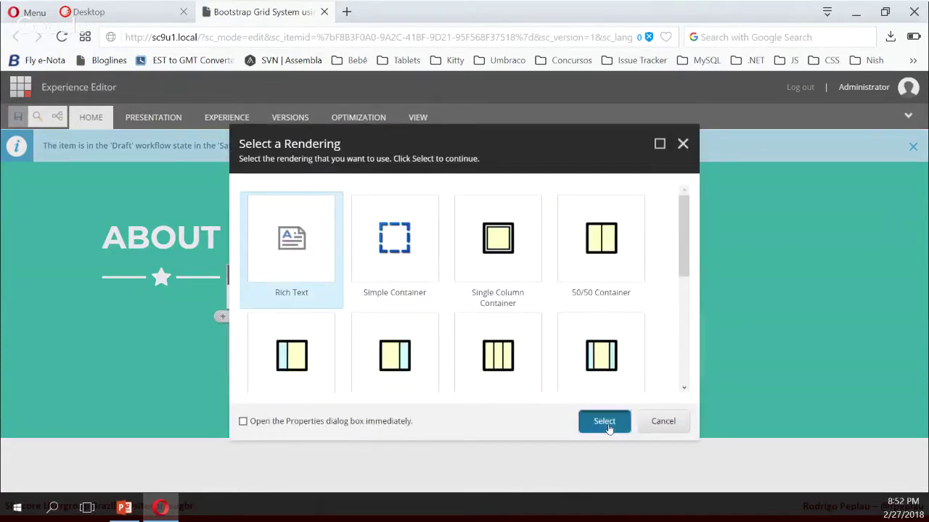
{"action": "left_click", "coordinate": [605, 421]}
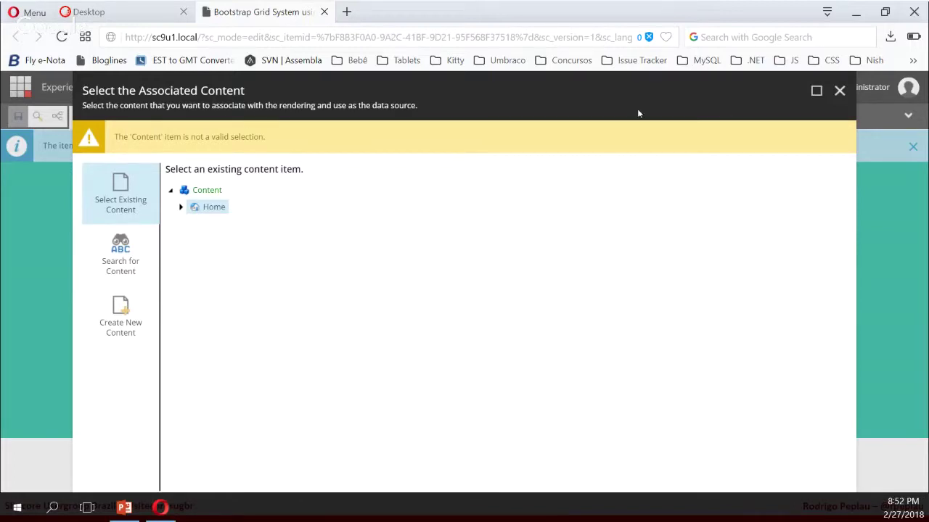
Step: Create a new content item named Column 1 under Home/Use Cases/About as the rich text's data source
{"action": "left_click", "coordinate": [820, 90]}
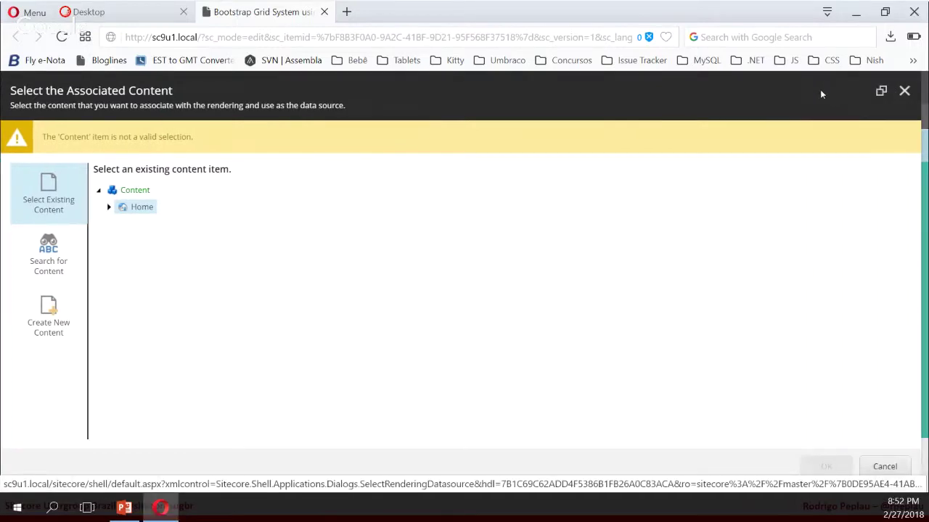
{"action": "left_click", "coordinate": [48, 290]}
{"action": "left_click", "coordinate": [109, 228]}
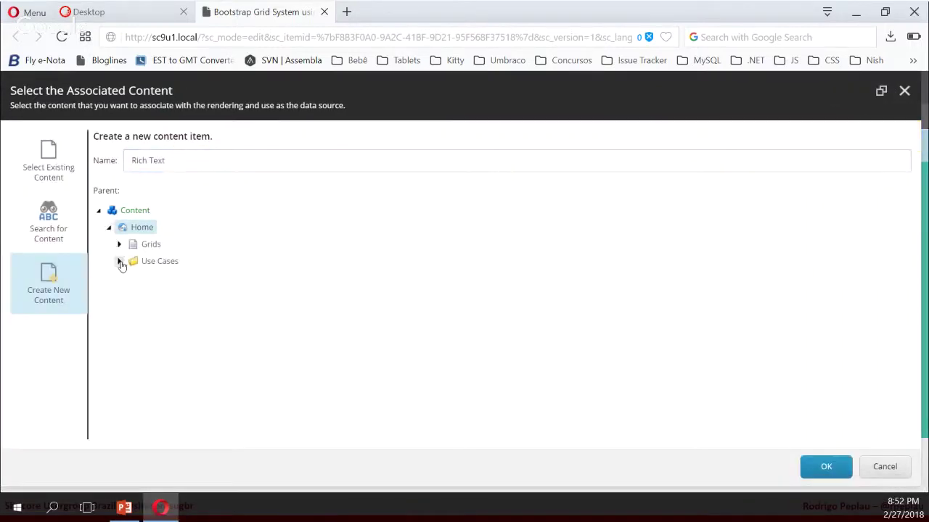
{"action": "left_click", "coordinate": [119, 261]}
{"action": "left_click", "coordinate": [130, 278]}
{"action": "left_click", "coordinate": [161, 278]}
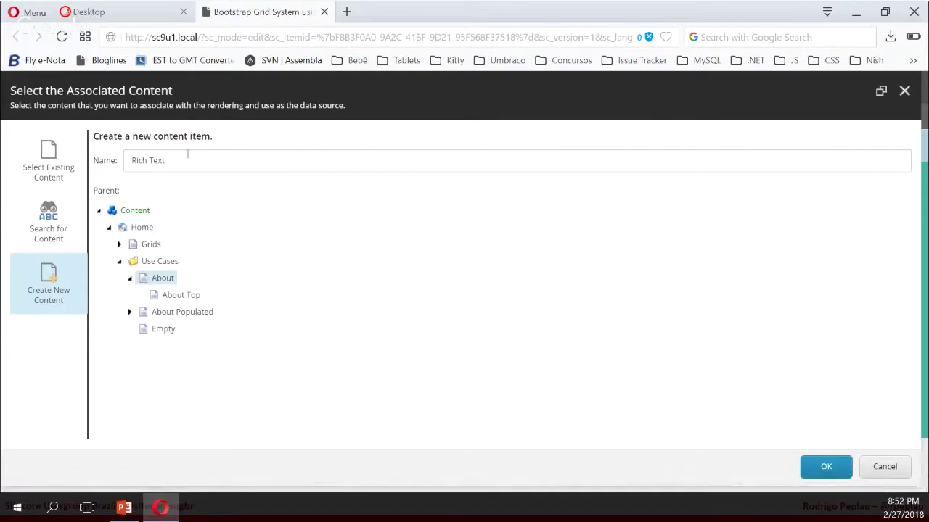
{"action": "left_click_drag", "start_coordinate": [187, 158], "coordinate": [131, 161]}
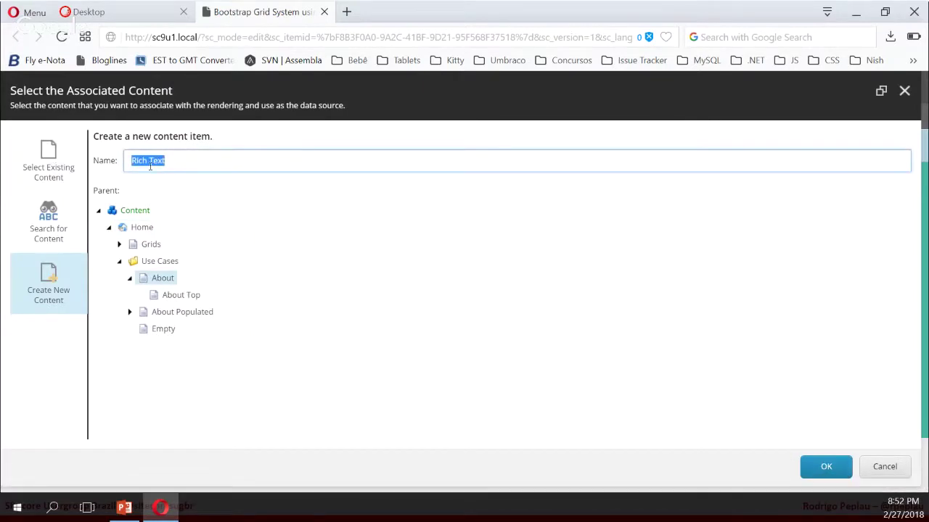
{"action": "type", "text": "Column 1"}
{"action": "left_click", "coordinate": [824, 466]}
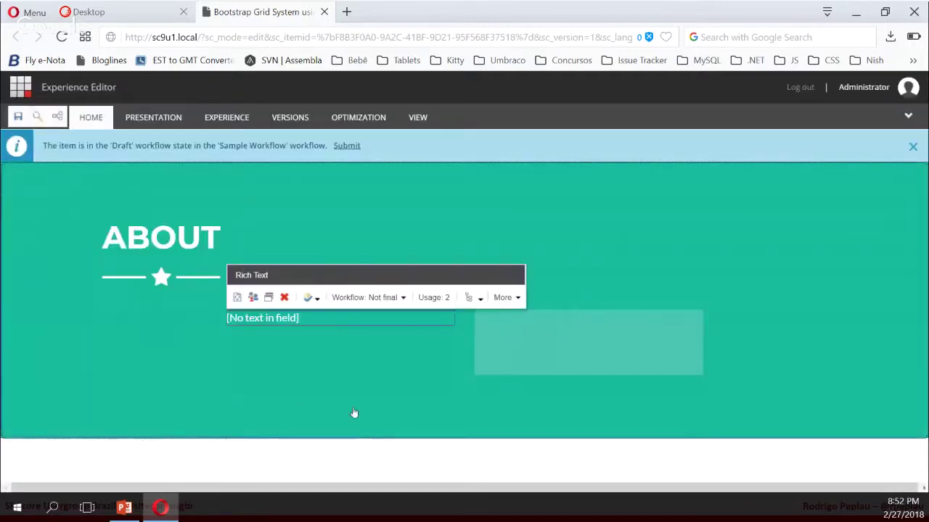
Step: Add a Rich Text rendering to the empty right gridcolumn placeholder
{"action": "left_click", "coordinate": [578, 352]}
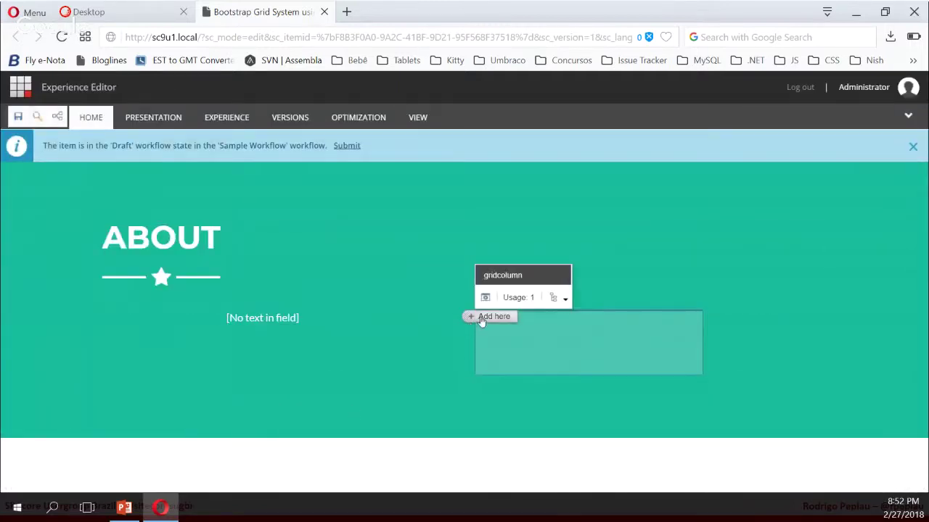
{"action": "left_click", "coordinate": [481, 318]}
{"action": "left_click", "coordinate": [303, 269]}
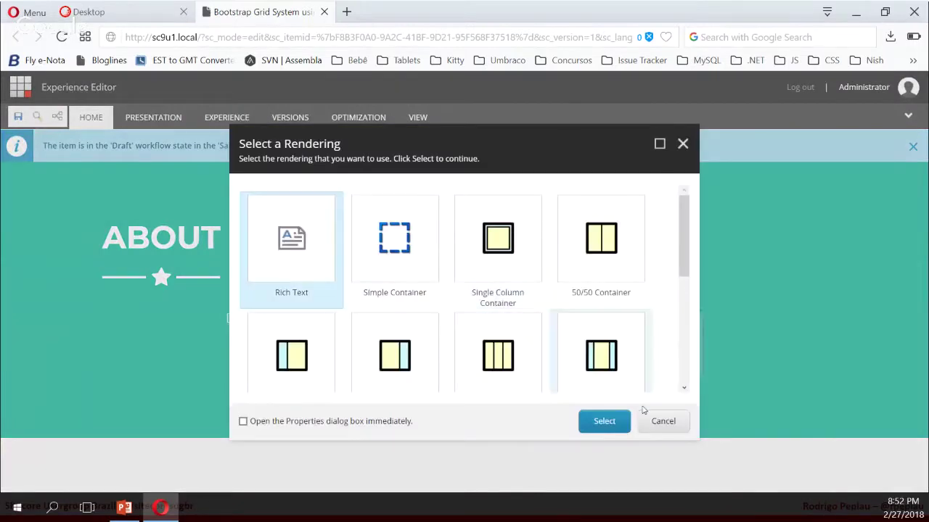
{"action": "left_click", "coordinate": [610, 422]}
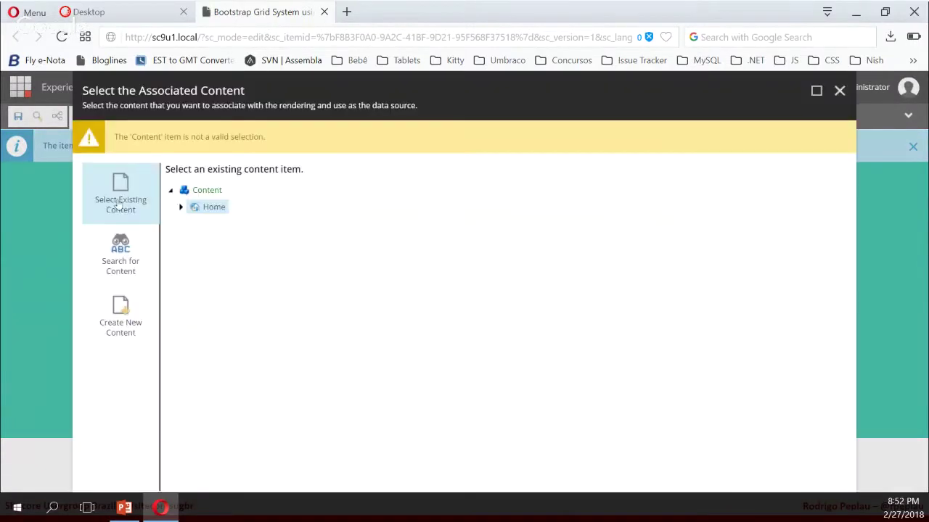
Step: Create a new content item named Column 2 under Home/Use Cases/About as the right rich text's data source
{"action": "left_click", "coordinate": [178, 208]}
{"action": "left_click", "coordinate": [116, 336]}
{"action": "left_click", "coordinate": [181, 228]}
{"action": "left_click", "coordinate": [191, 261]}
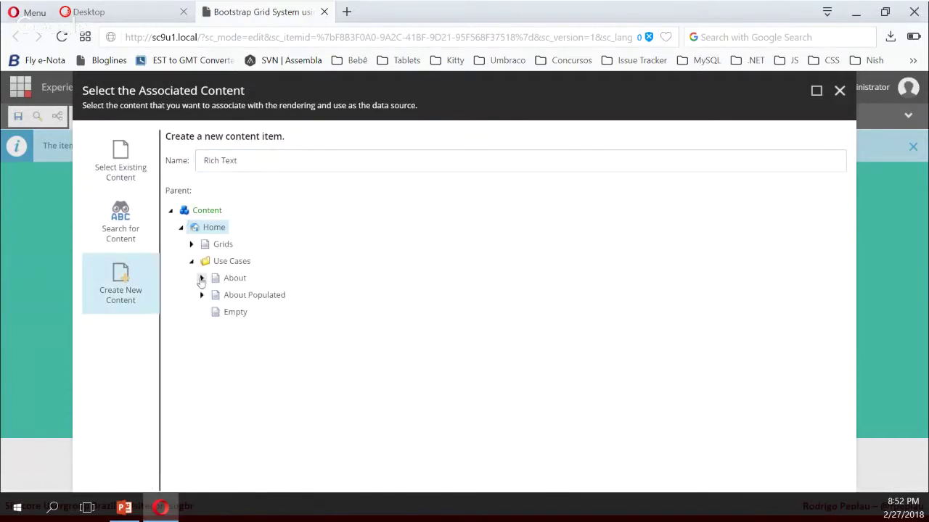
{"action": "left_click", "coordinate": [202, 279]}
{"action": "triple_click", "coordinate": [257, 163]}
{"action": "type", "text": "Column 2"}
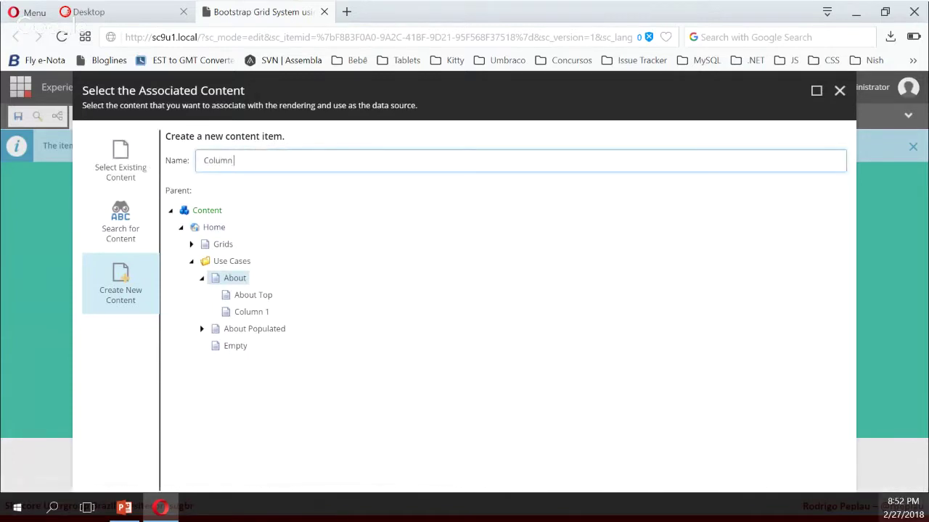
{"action": "left_click", "coordinate": [816, 90]}
{"action": "left_click", "coordinate": [826, 467]}
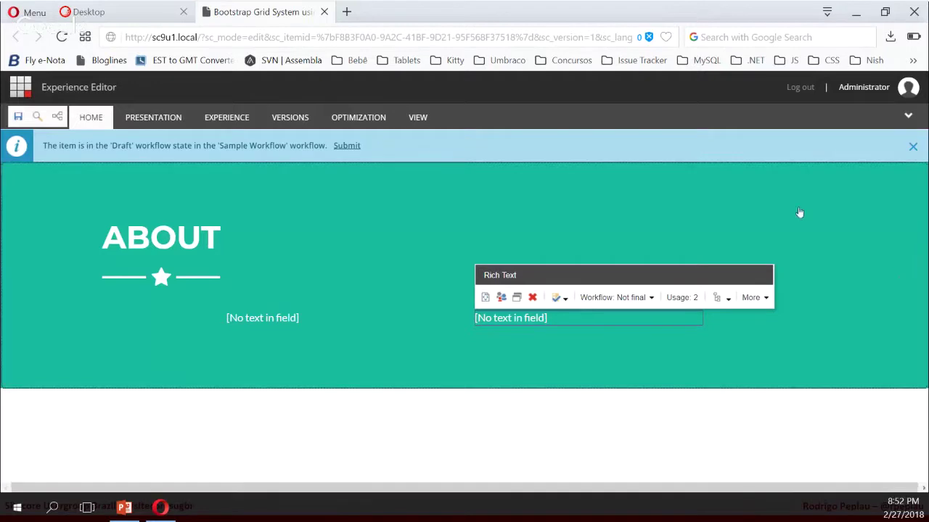
Step: Set the left rich text's HTML to a paragraph of class lead, from "Freelancer is a free bootstrap theme" to "for easy customization."
{"action": "left_click", "coordinate": [261, 320]}
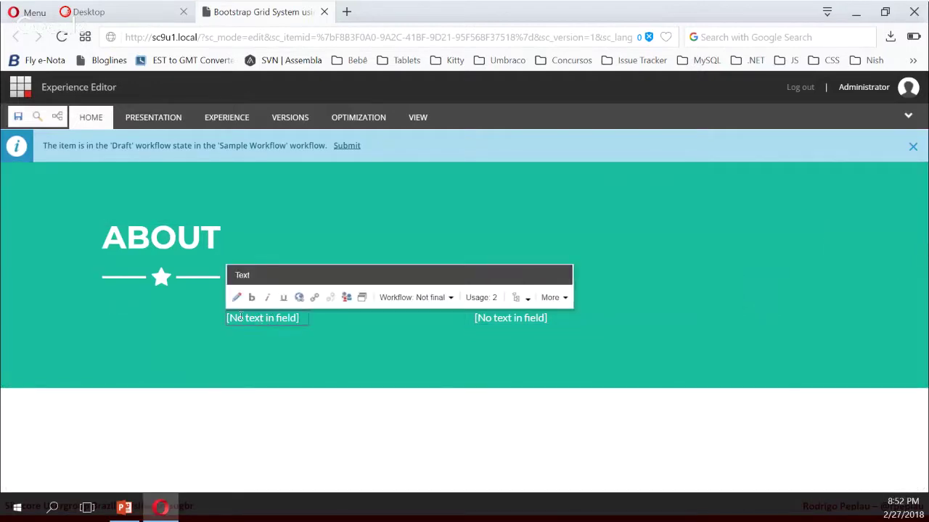
{"action": "left_click", "coordinate": [237, 297]}
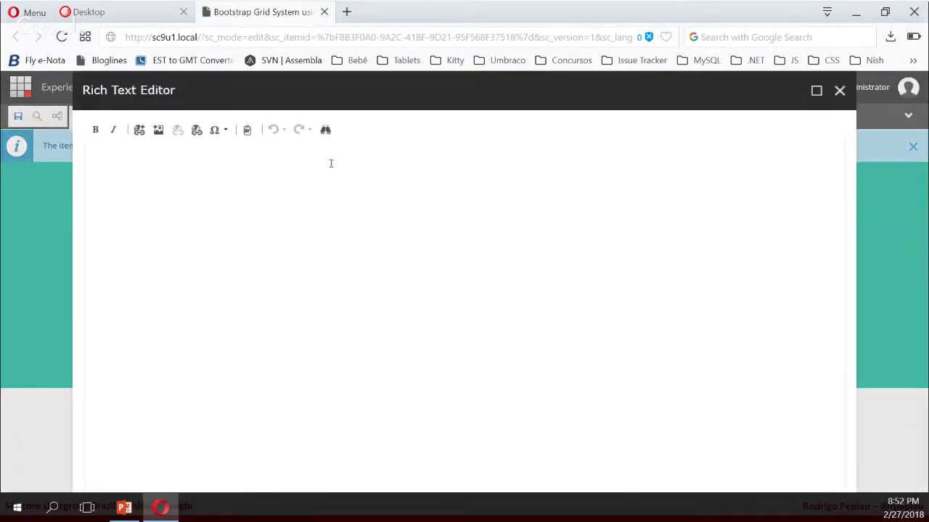
{"action": "left_click", "coordinate": [816, 90]}
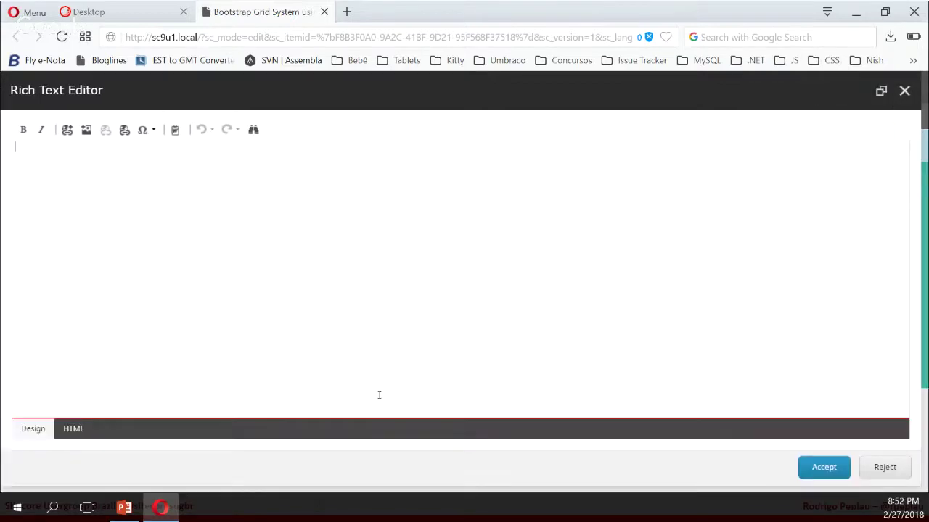
{"action": "left_click", "coordinate": [73, 428]}
{"action": "type", "text": "<p class=\"lead\">Freelancer is a free bootstrap theme created by Start Bootstrap. The download includes the complete source files including HTML, CSS, and JavaScript as well as optional LESS stylesheets for easy customization.</p>"}
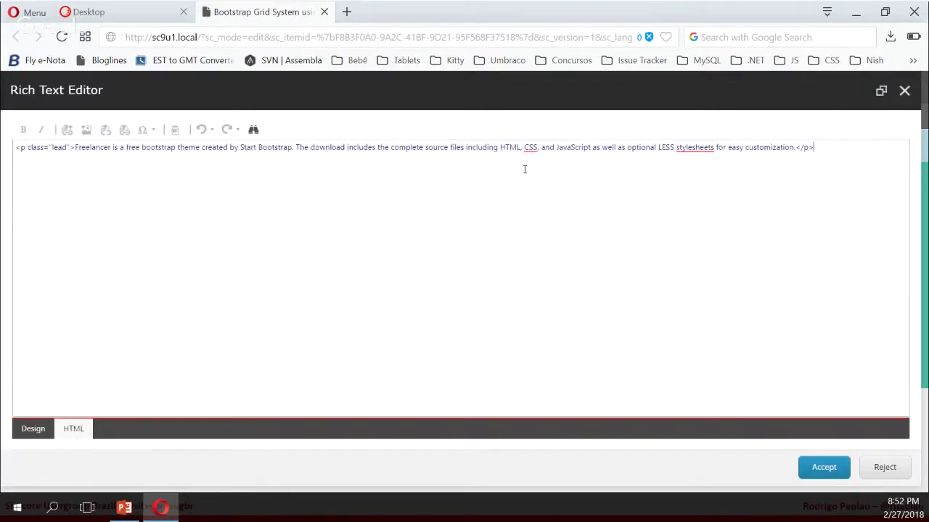
{"action": "left_click", "coordinate": [831, 472]}
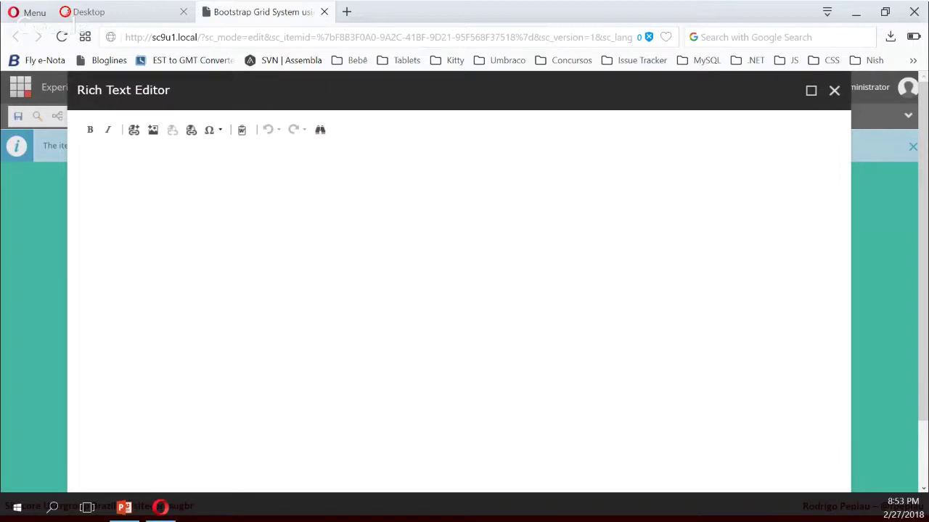
Step: Set the right rich text's HTML to the paragraph from "Whether you're a student looking to showcase your work" to "the perfect starting point!"
{"action": "left_click", "coordinate": [811, 90]}
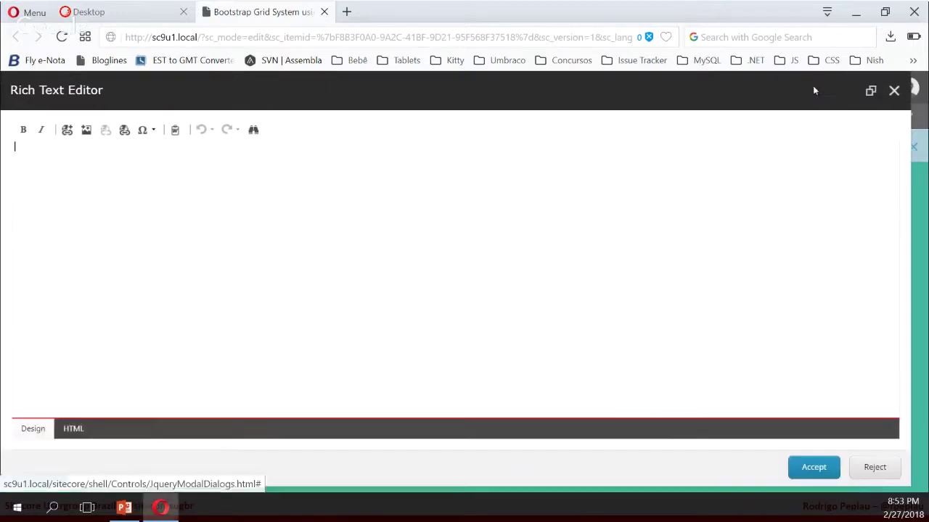
{"action": "left_click", "coordinate": [63, 431]}
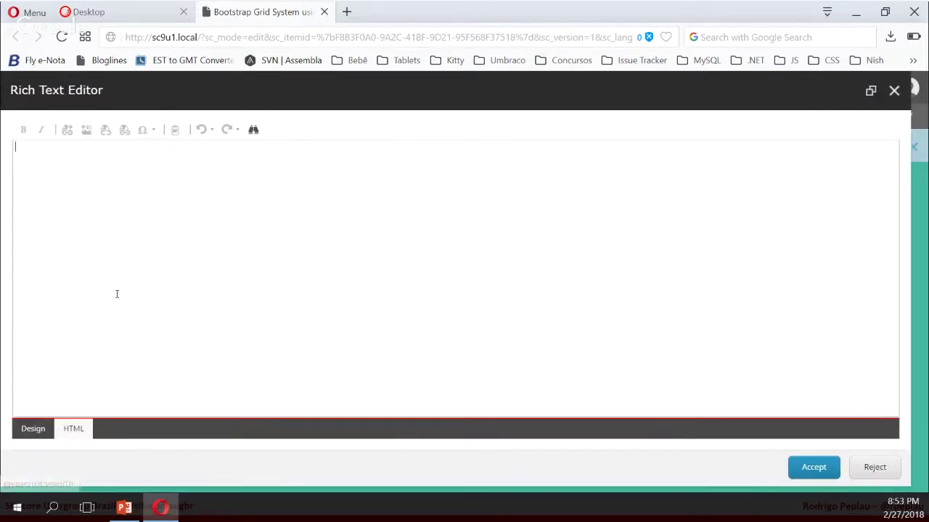
{"action": "left_click", "coordinate": [801, 469]}
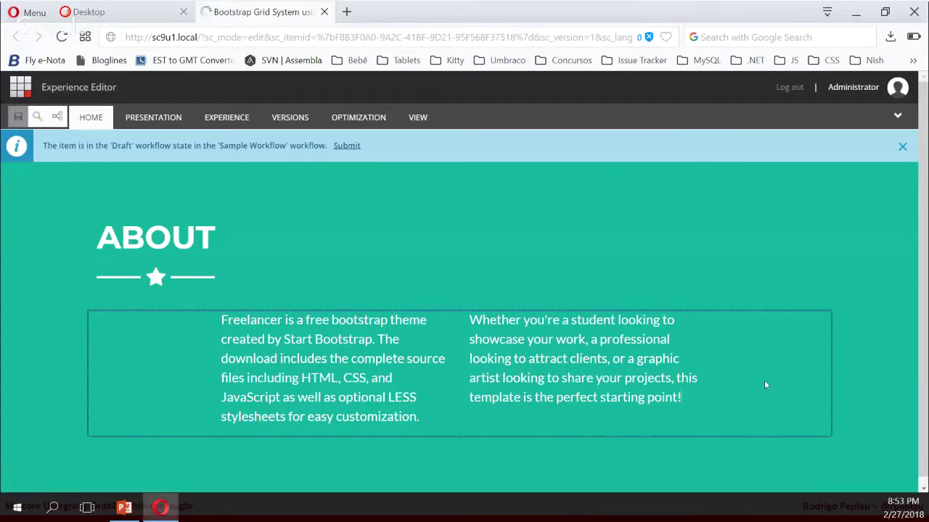
Step: Add a Rich Text rendering at the end of the banner's gridcontainer placeholder, below the two text columns
{"action": "left_click", "coordinate": [680, 396]}
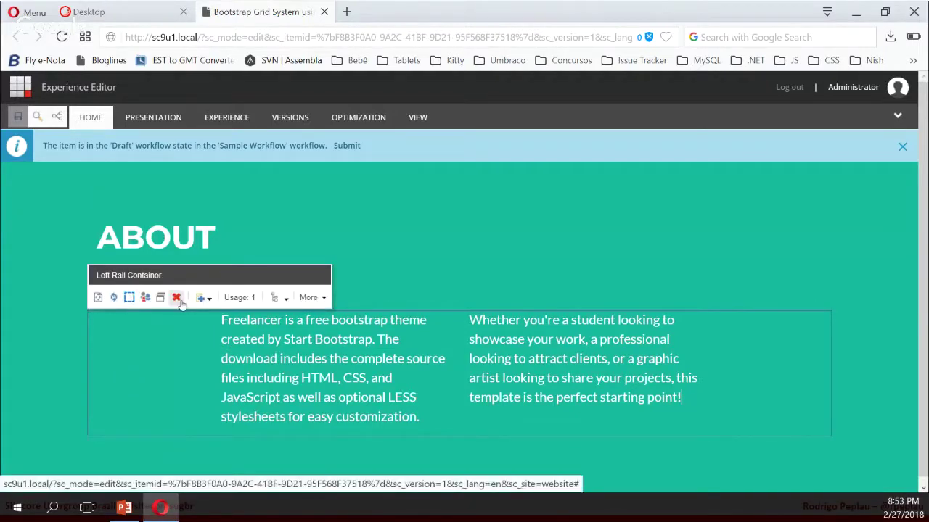
{"action": "left_click", "coordinate": [276, 299]}
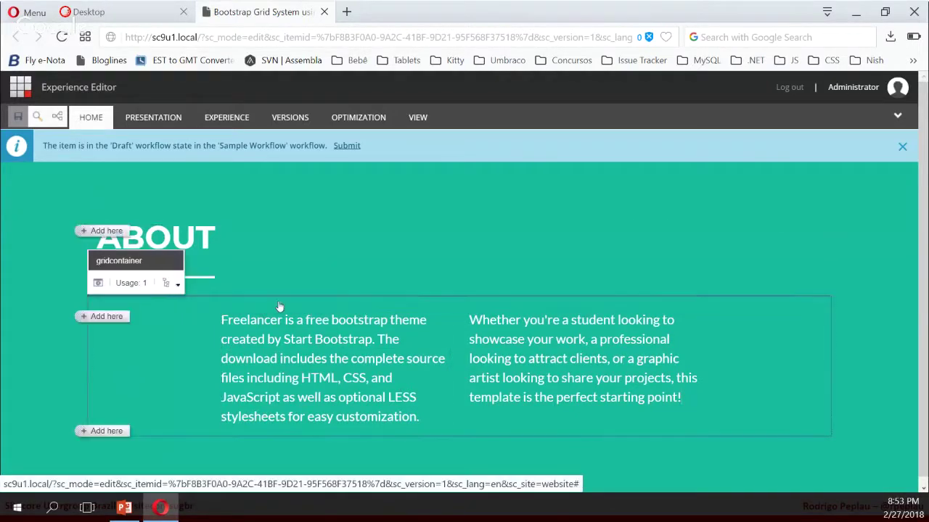
{"action": "left_click", "coordinate": [92, 432]}
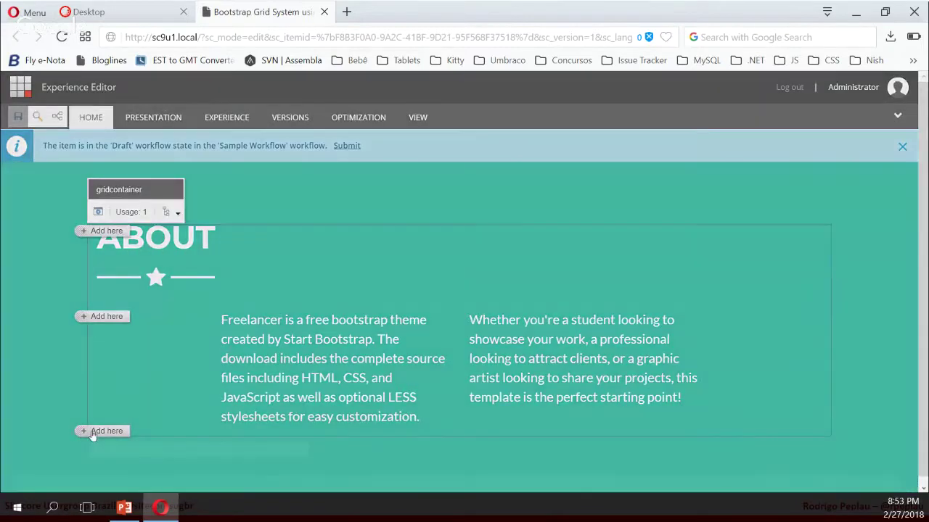
{"action": "left_click", "coordinate": [286, 247]}
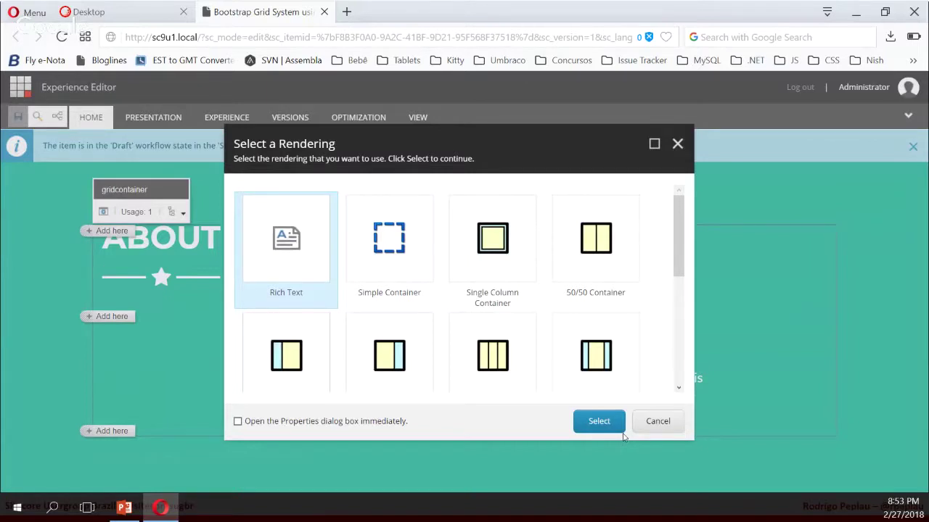
{"action": "left_click", "coordinate": [598, 423]}
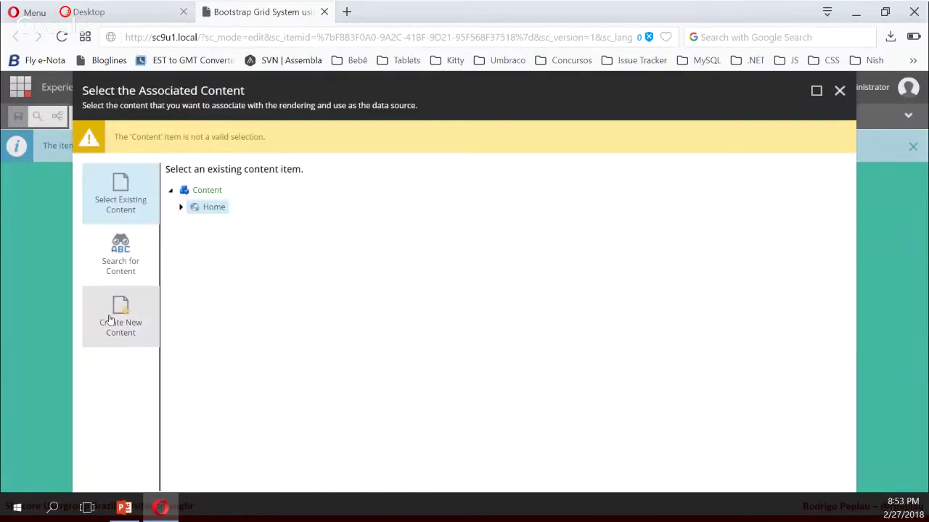
Step: Create a new content item named Rich Text under Home/Use Cases/About as the new rendering's data source
{"action": "left_click", "coordinate": [110, 307]}
{"action": "left_click", "coordinate": [182, 227]}
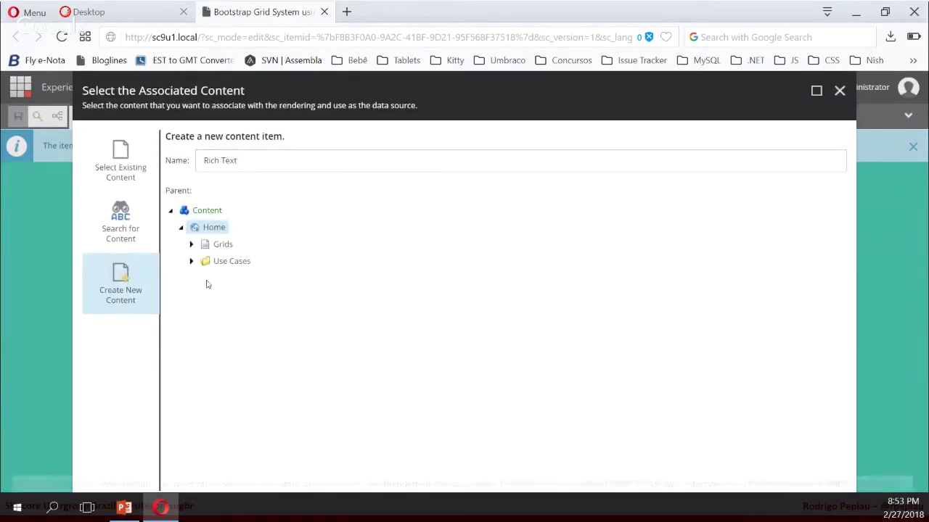
{"action": "left_click", "coordinate": [192, 261]}
{"action": "left_click", "coordinate": [202, 278]}
{"action": "left_click", "coordinate": [233, 279]}
{"action": "left_click", "coordinate": [816, 92]}
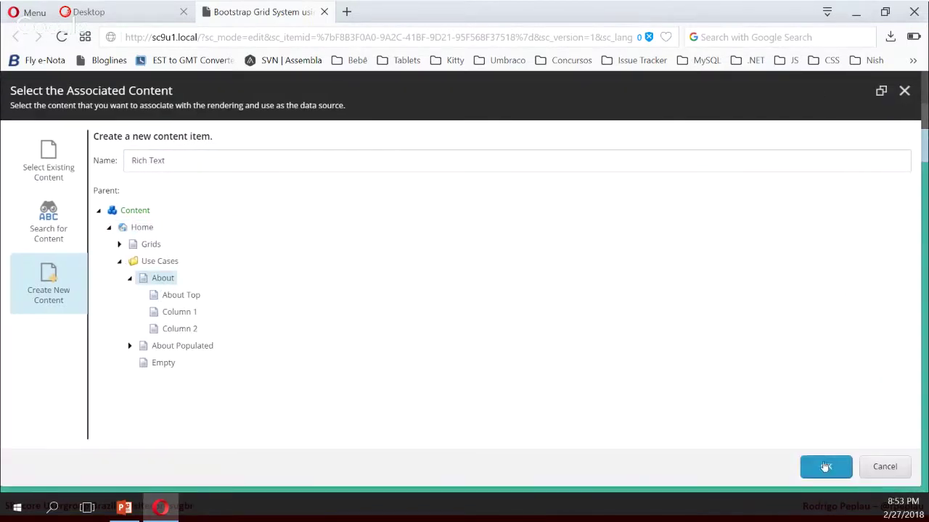
{"action": "left_click", "coordinate": [826, 466]}
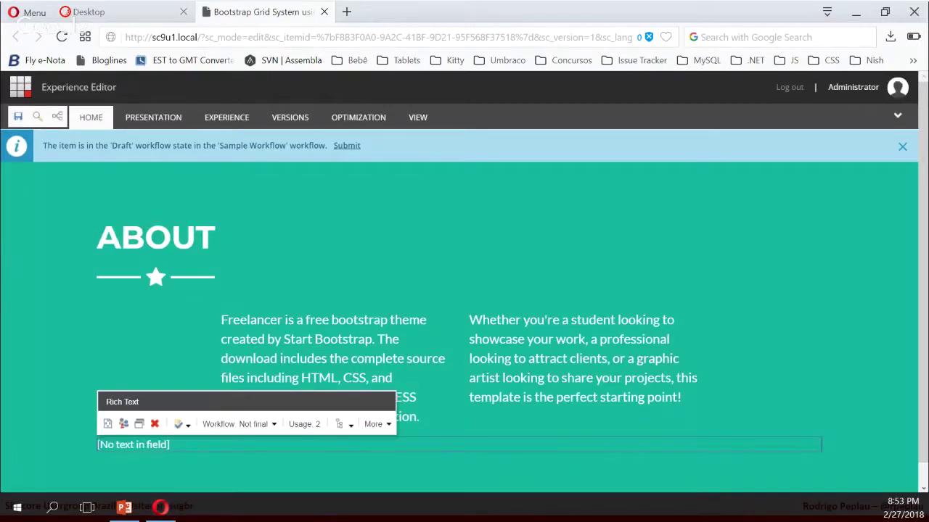
Step: Set the new rich text's HTML to a "text-center mt-4" div holding a "btn btn-xl btn-outline-light" link with a fa-download icon and "Download Now!"
{"action": "left_click", "coordinate": [122, 445]}
{"action": "left_click", "coordinate": [106, 423]}
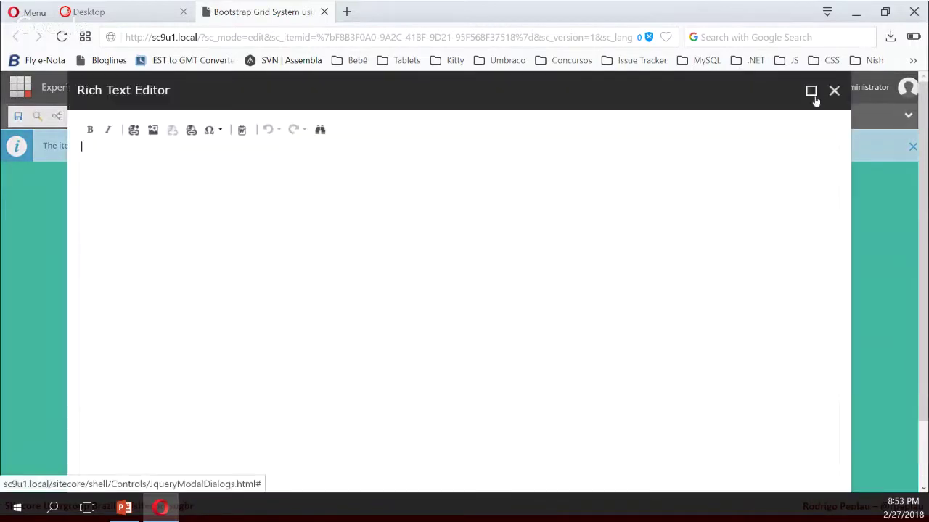
{"action": "left_click", "coordinate": [814, 91]}
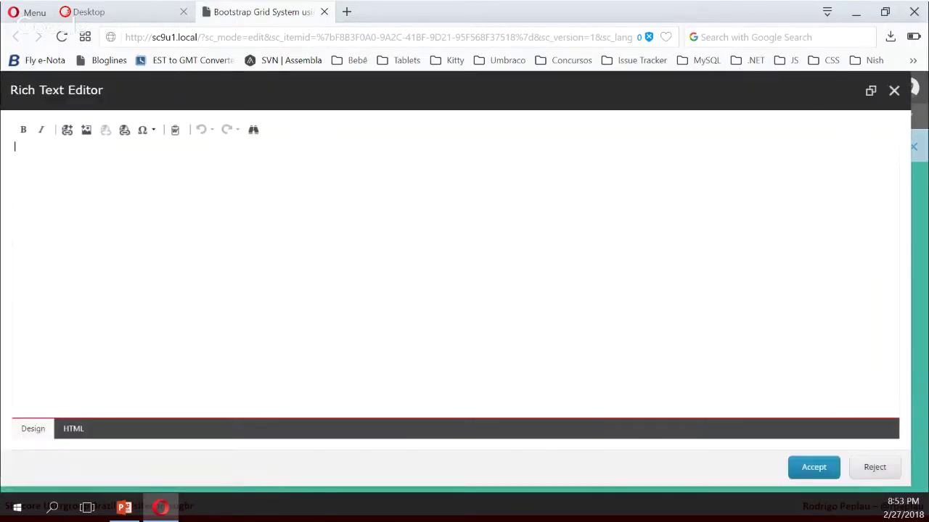
{"action": "left_click", "coordinate": [73, 428]}
{"action": "type", "text": "<div class=\"text-center mt-4\">   <a class=\"btn btn-xl btn-outline-light\" href=\"#\">   <em class=\"fa fa-download mr-2\"></em>   Download Now!   </a> </div>"}
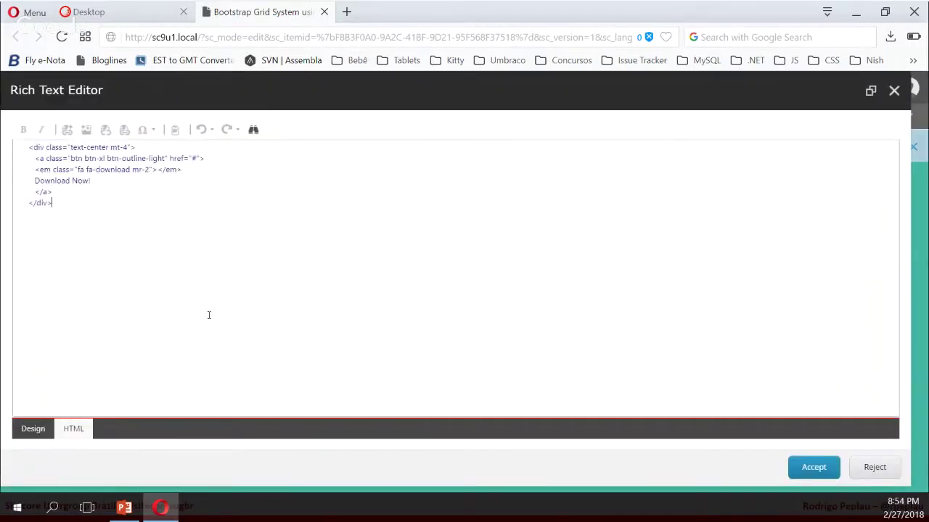
{"action": "left_click", "coordinate": [33, 429]}
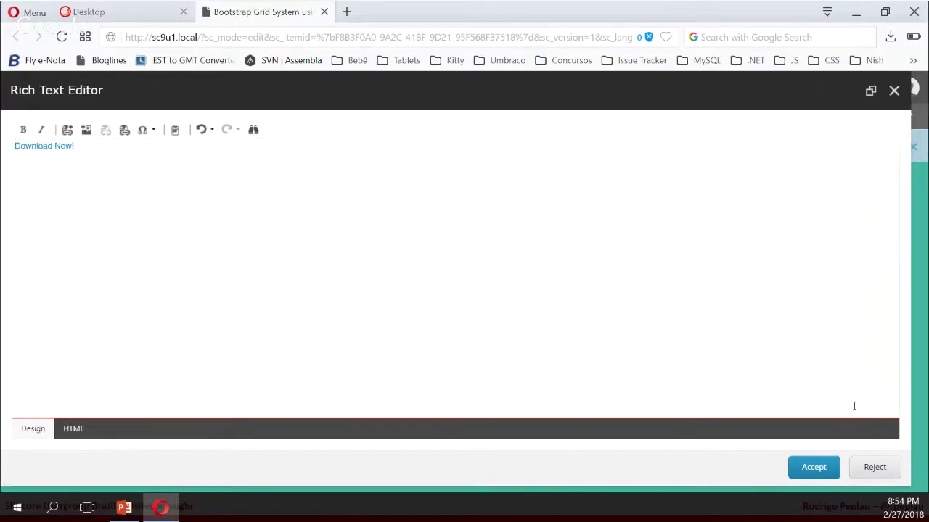
{"action": "left_click", "coordinate": [813, 469]}
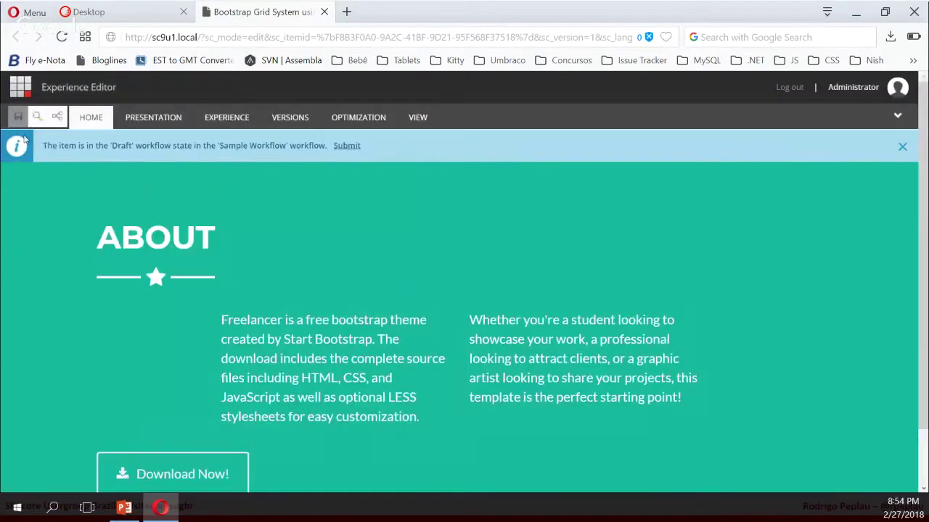
Step: Show the finished About page in preview mode
{"action": "left_click", "coordinate": [157, 120]}
{"action": "left_click", "coordinate": [56, 158]}
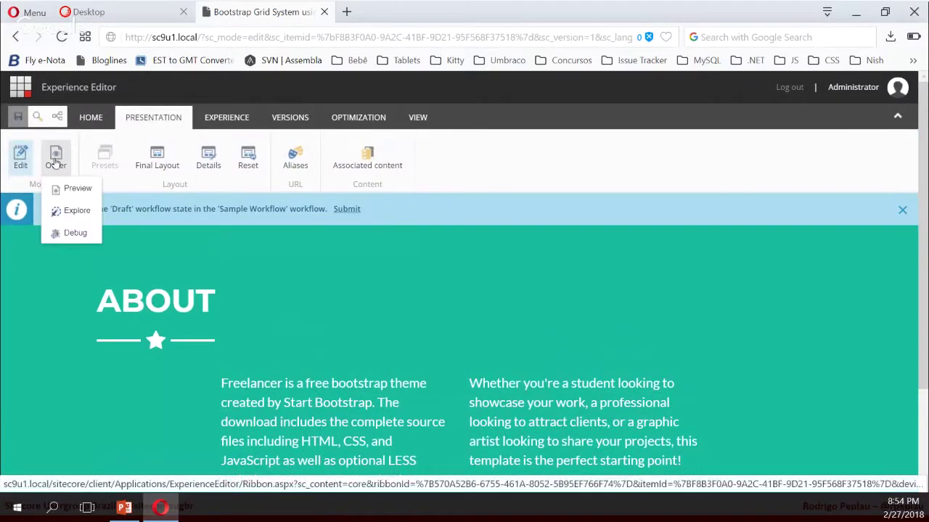
{"action": "left_click", "coordinate": [59, 185]}
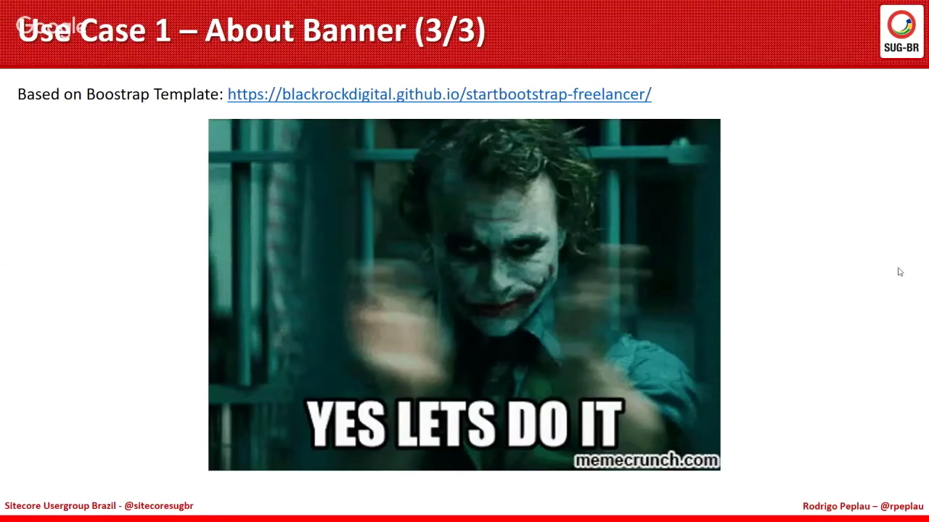
{"action": "key", "text": "Right"}
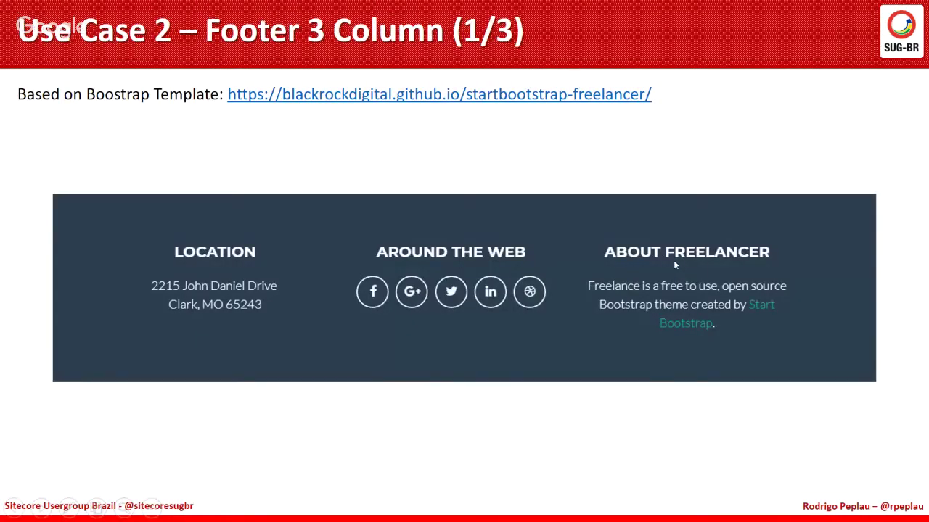
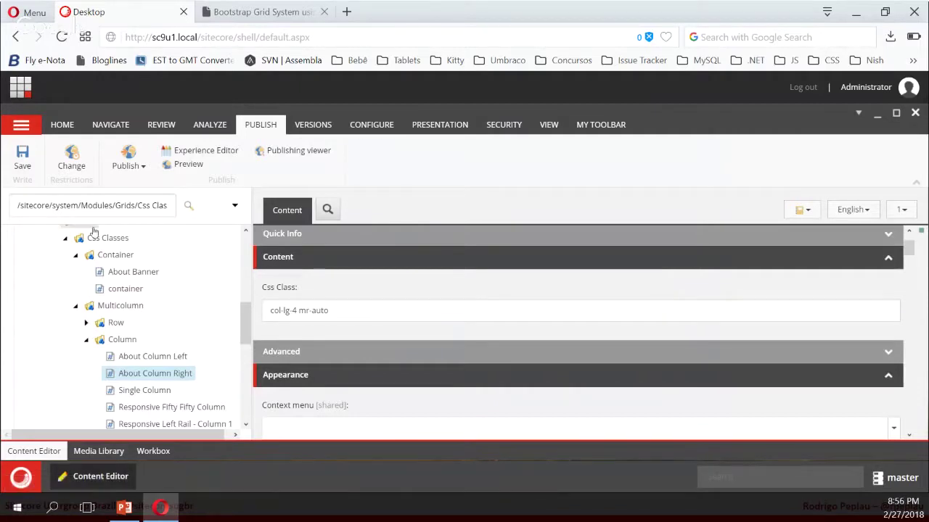
Step: Insert a new Css Class item named Footer under Css Classes/Container in the Content Editor
{"action": "left_click", "coordinate": [115, 255]}
{"action": "right_click", "coordinate": [119, 257]}
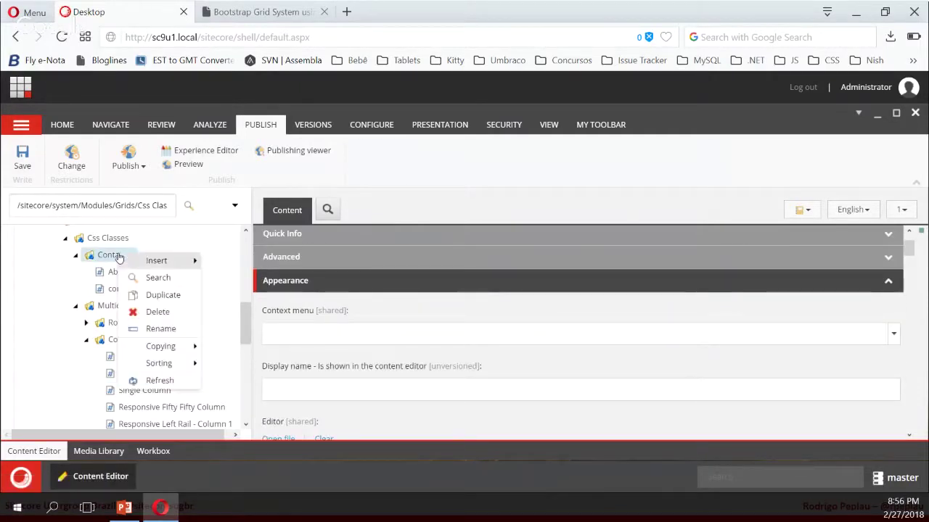
{"action": "mouse_move", "coordinate": [184, 261]}
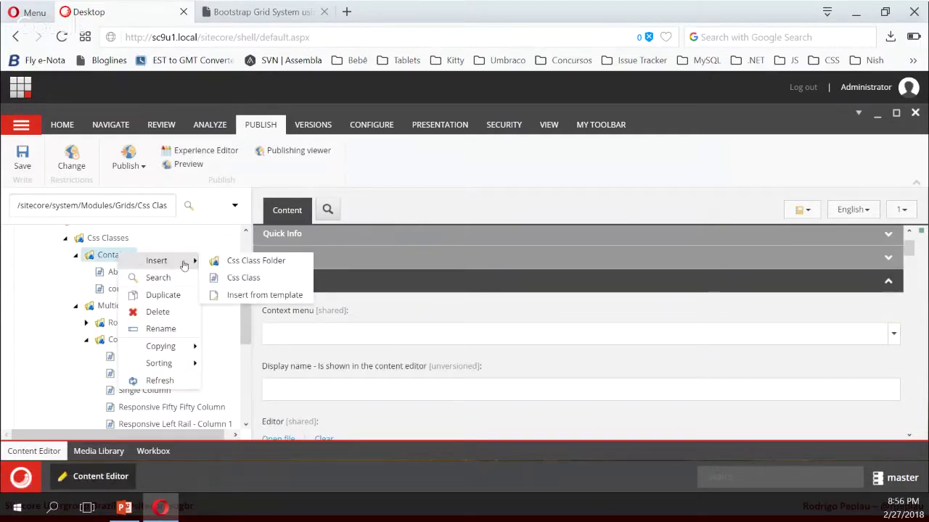
{"action": "left_click", "coordinate": [225, 279]}
{"action": "type", "text": "r"}
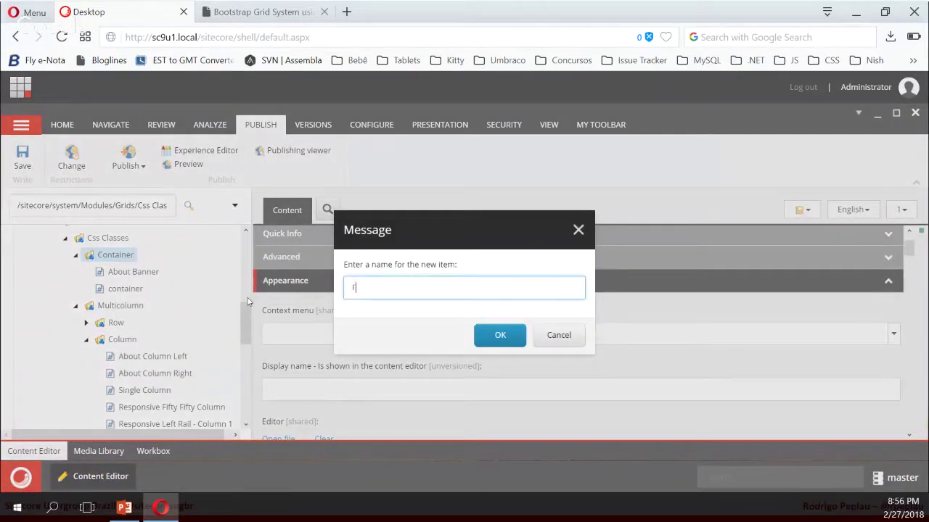
{"action": "key", "text": "Return"}
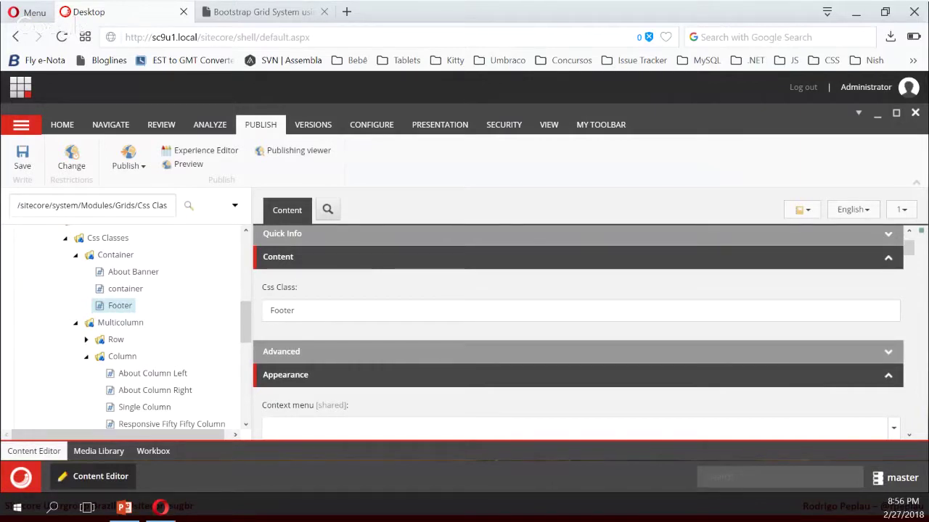
Step: Set the Footer item's Css Class to "footer text-center" and save it
{"action": "left_click", "coordinate": [324, 310]}
{"action": "key", "text": "ctrl+a"}
{"action": "type", "text": "footer text-center"}
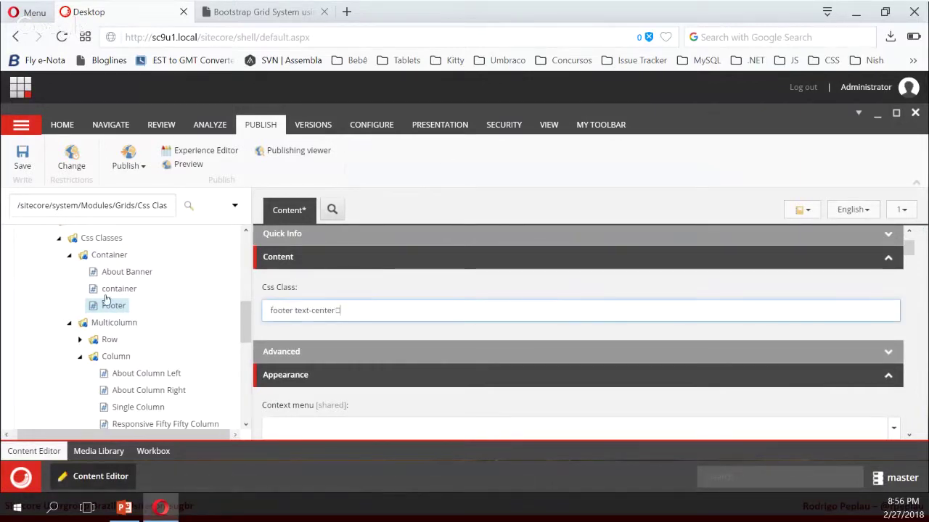
{"action": "key", "text": "ctrl+s"}
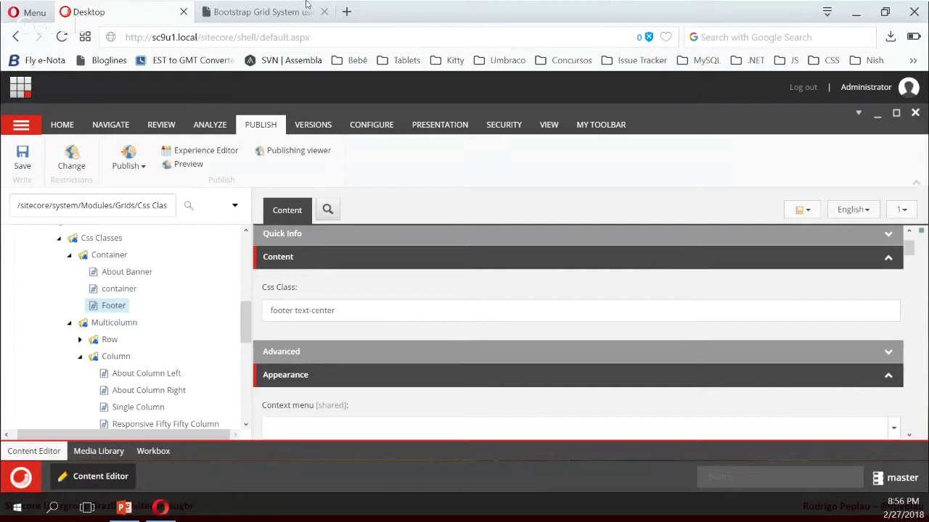
Step: Switch to the About page in the Experience Editor and return it to edit mode
{"action": "left_click", "coordinate": [228, 18]}
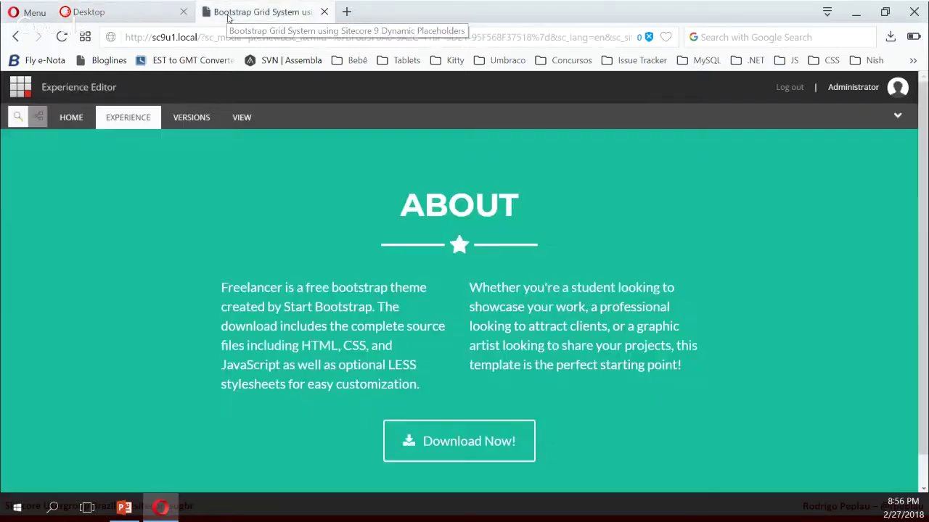
{"action": "left_click", "coordinate": [71, 125]}
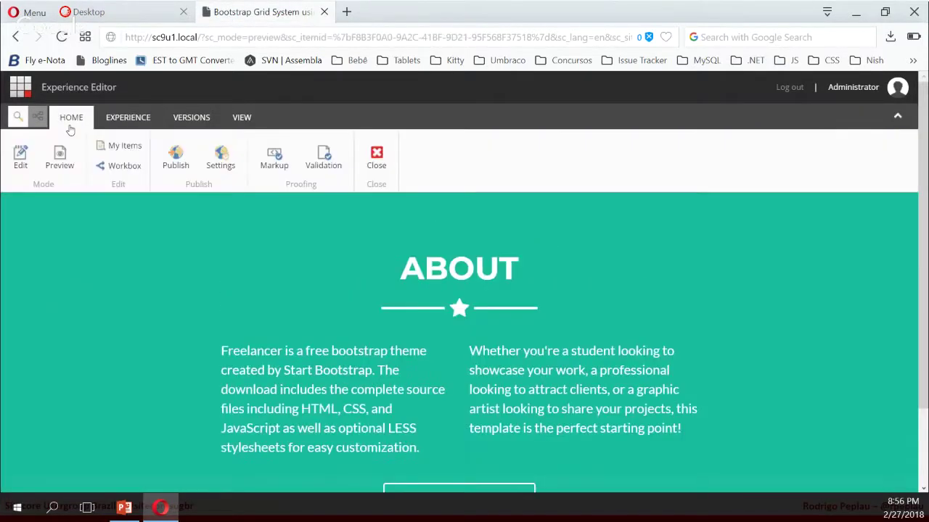
{"action": "left_click", "coordinate": [20, 156]}
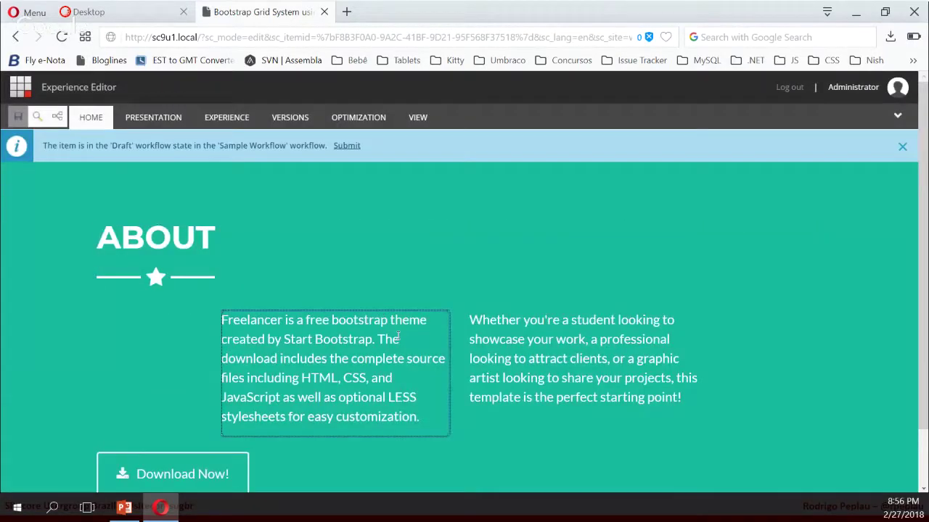
Step: Add a Simple Container rendering to the page-level placeholder below the green About banner
{"action": "scroll", "coordinate": [290, 275], "scroll_direction": "down", "scroll_amount": 1}
{"action": "left_click", "coordinate": [58, 117]}
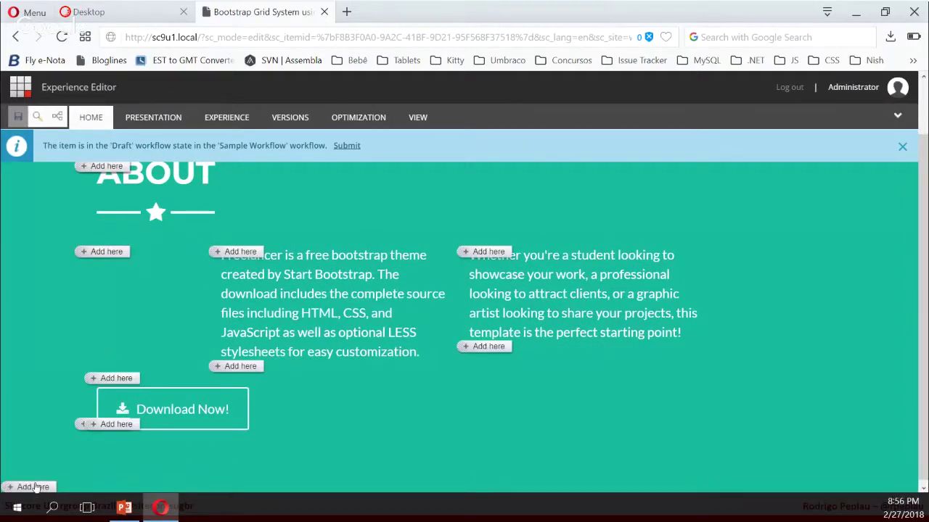
{"action": "left_click", "coordinate": [29, 487]}
{"action": "left_click", "coordinate": [385, 236]}
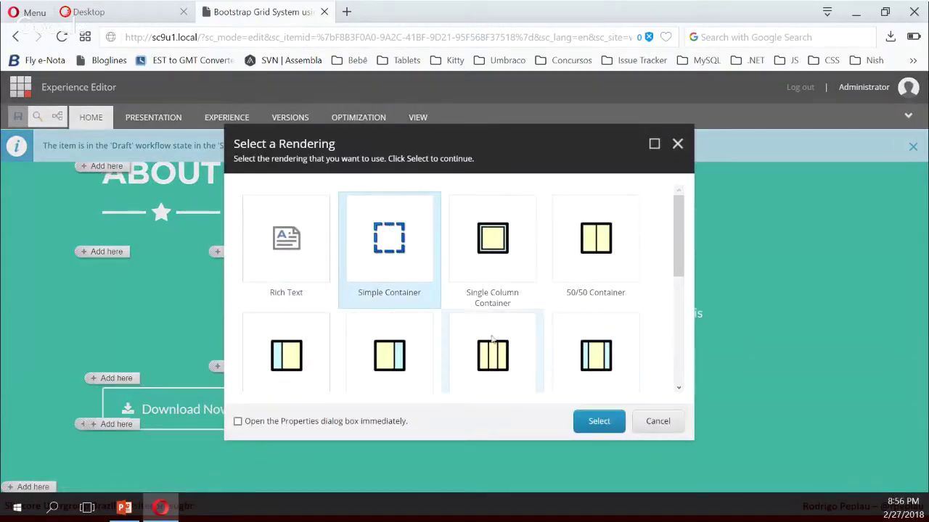
{"action": "left_click", "coordinate": [595, 421]}
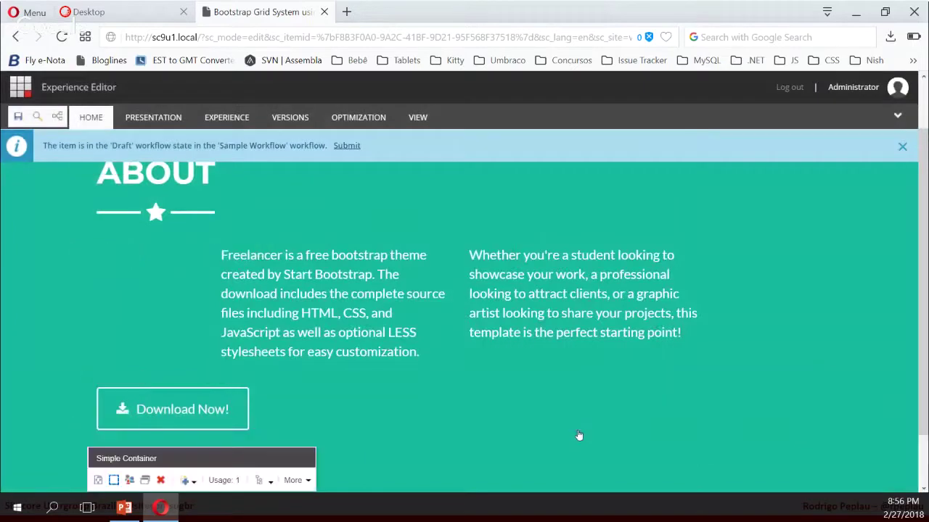
Step: Replace the container class with Footer in the new Simple Container's selected Css Classes
{"action": "scroll", "coordinate": [231, 488], "scroll_direction": "down", "scroll_amount": 1}
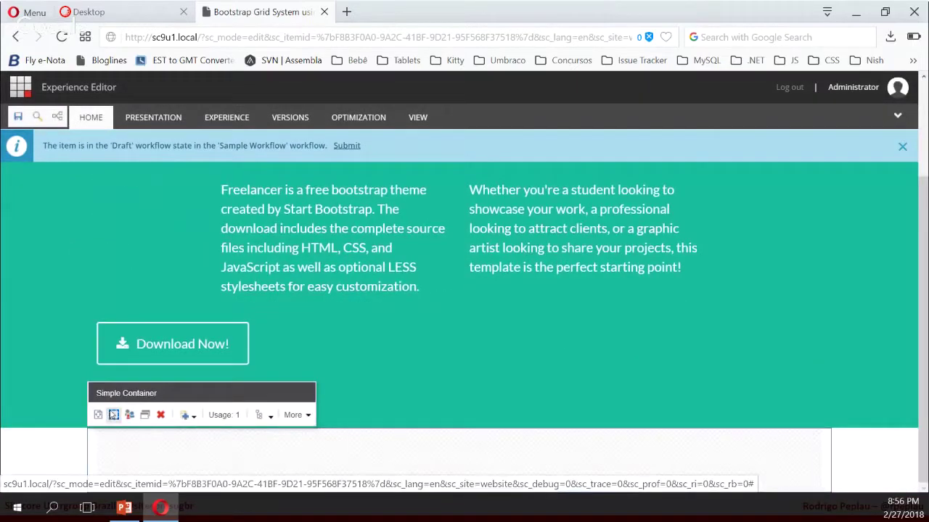
{"action": "left_click", "coordinate": [111, 414]}
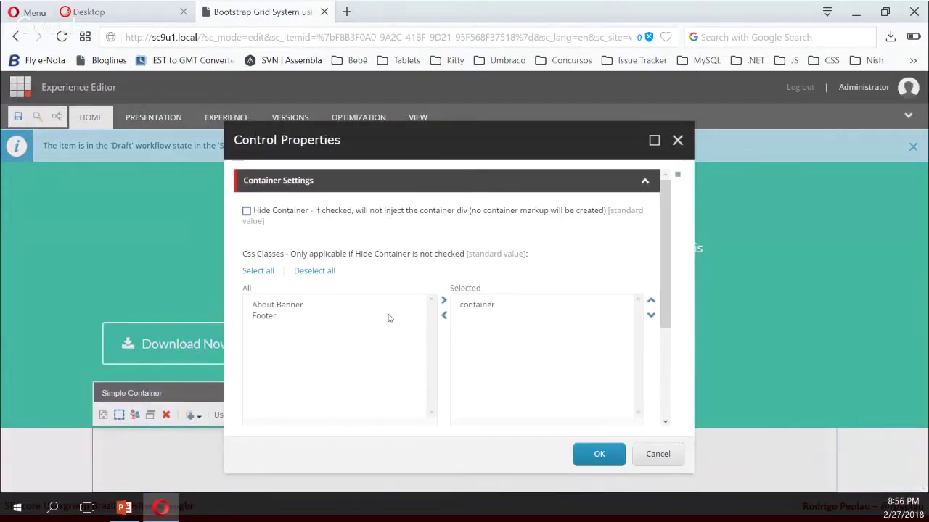
{"action": "double_click", "coordinate": [470, 306]}
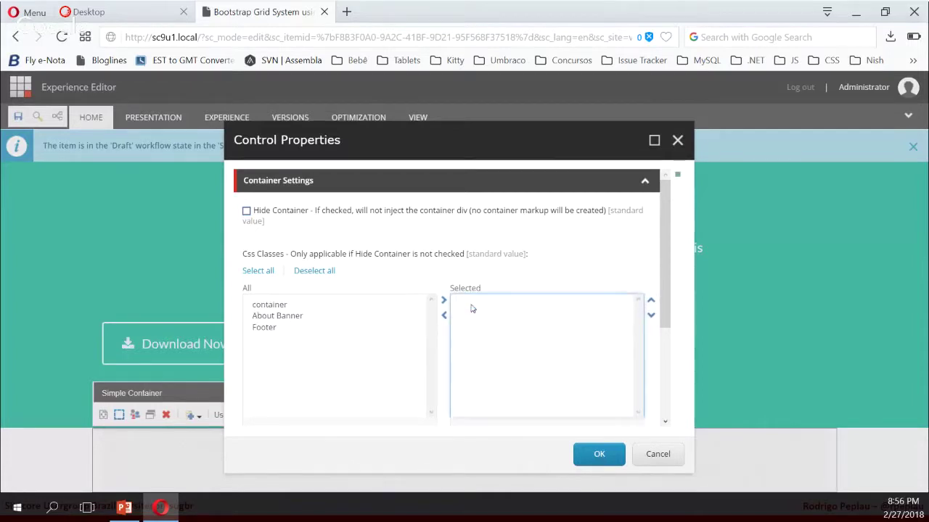
{"action": "double_click", "coordinate": [282, 317]}
{"action": "double_click", "coordinate": [282, 317]}
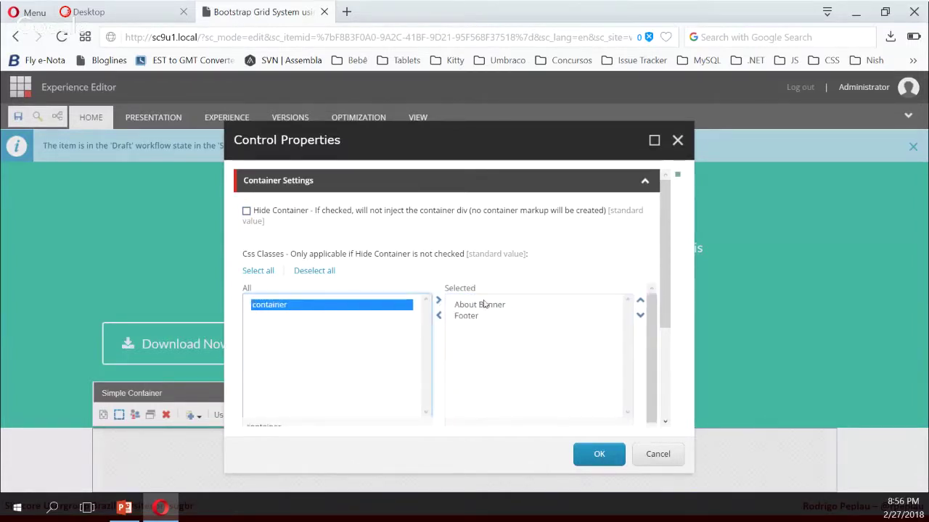
{"action": "double_click", "coordinate": [484, 305]}
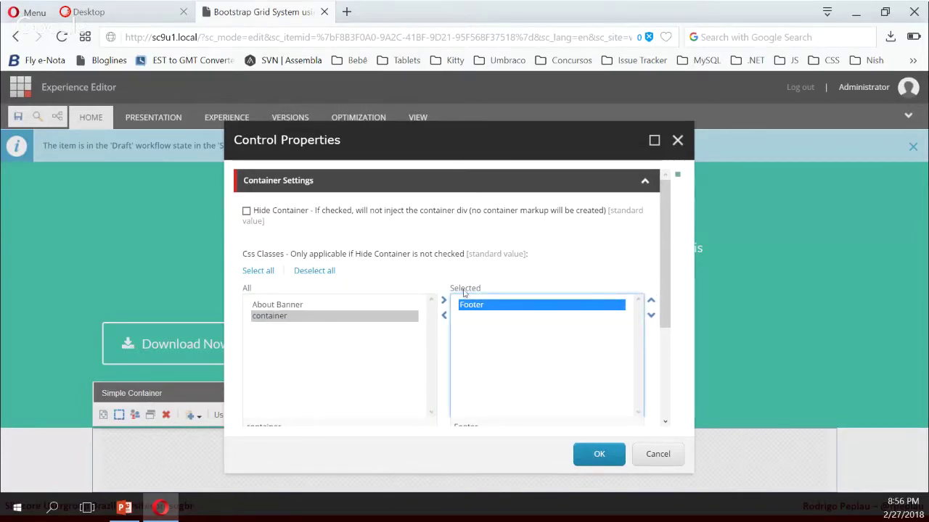
Step: Set the new container's Container Tag to footer and apply its control properties
{"action": "scroll", "coordinate": [289, 355], "scroll_direction": "down", "scroll_amount": 4}
{"action": "left_click", "coordinate": [290, 355]}
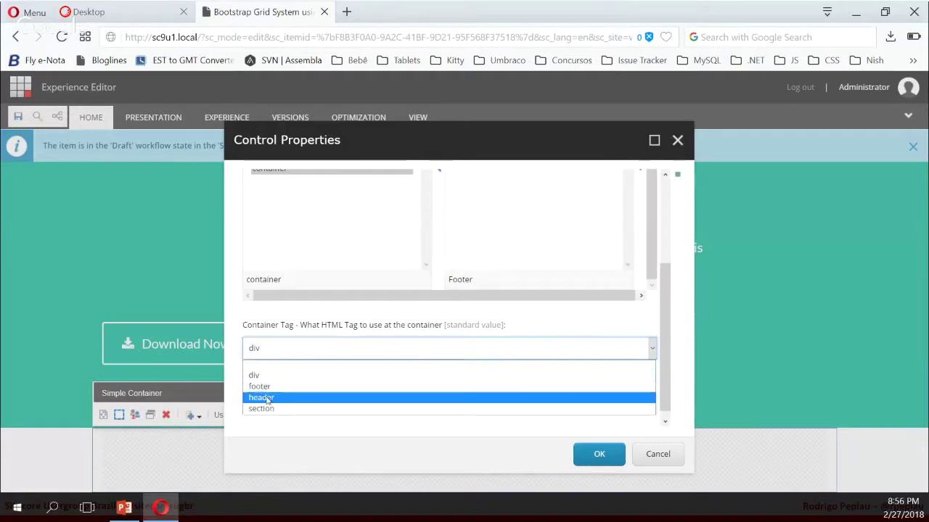
{"action": "left_click", "coordinate": [265, 392]}
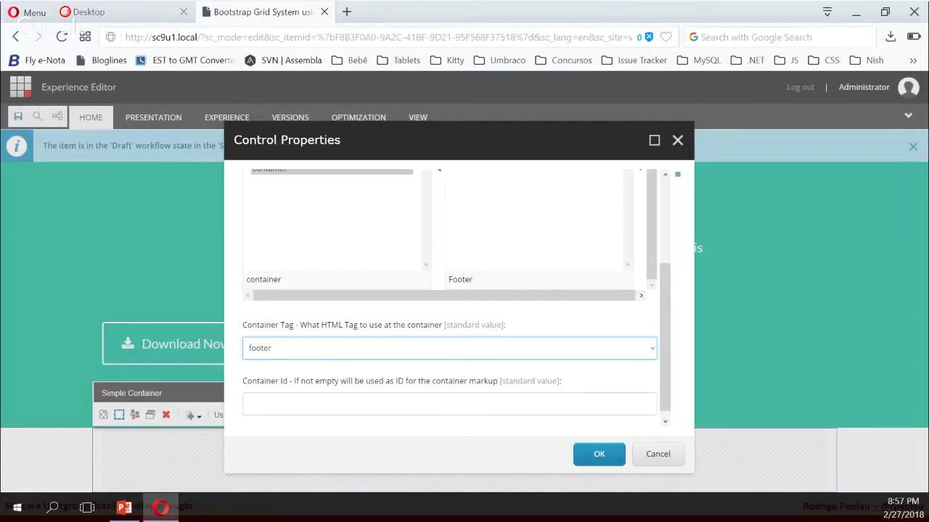
{"action": "left_click", "coordinate": [613, 460]}
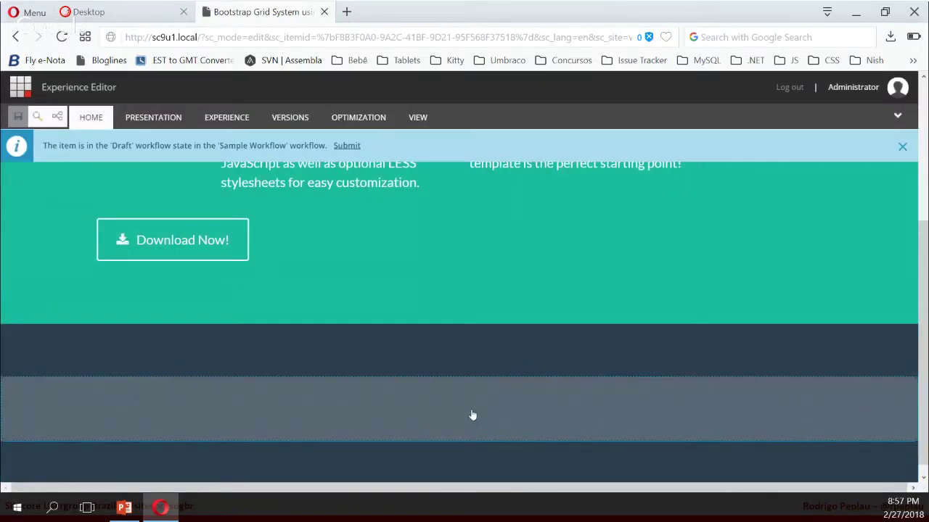
Step: Add a Simple Container inside the dark footer container's gridcontainer placeholder and save the page
{"action": "left_click", "coordinate": [472, 415]}
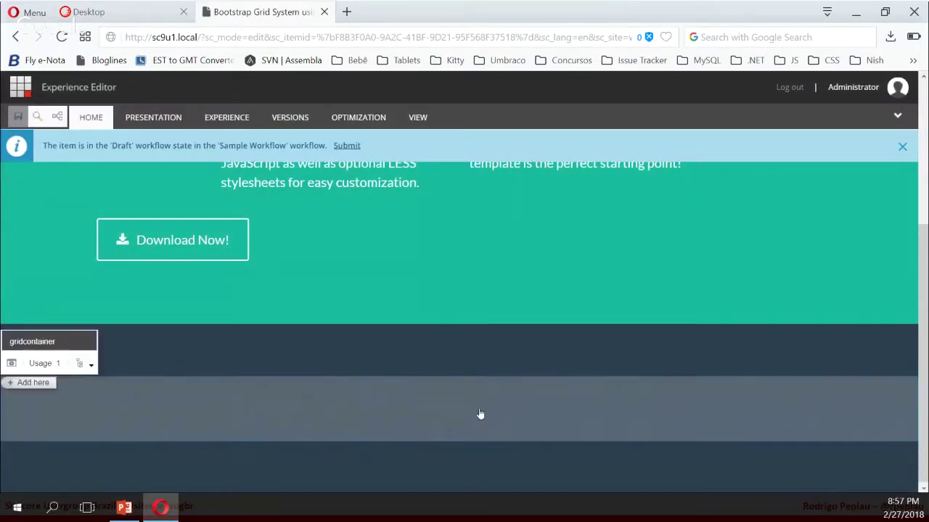
{"action": "left_click", "coordinate": [33, 383]}
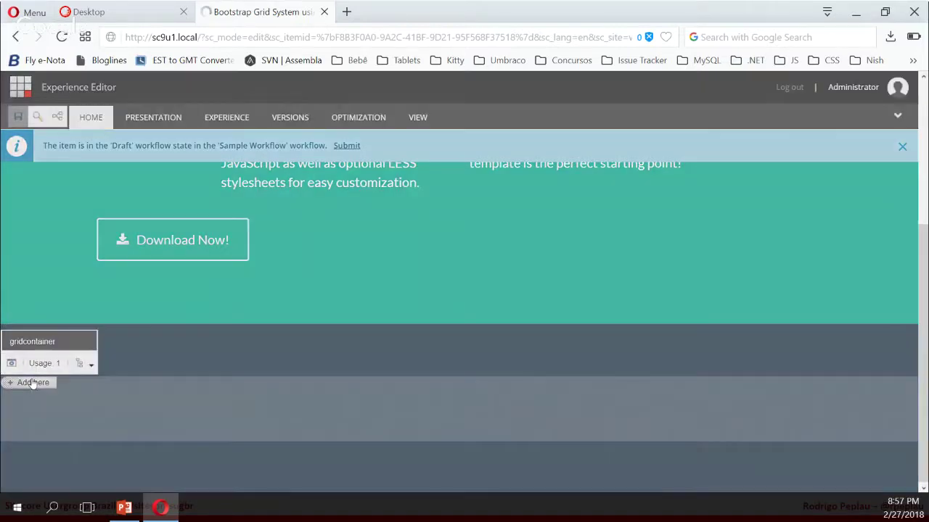
{"action": "left_click", "coordinate": [599, 422]}
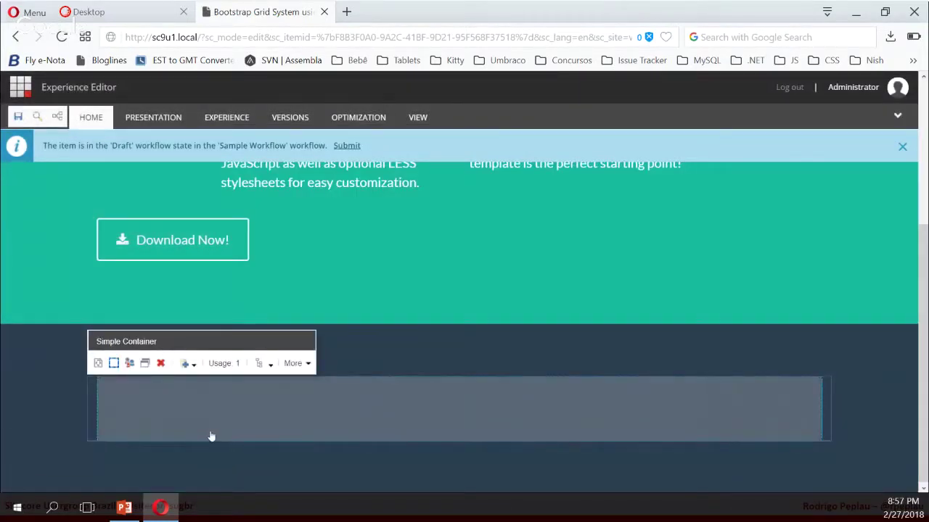
{"action": "left_click", "coordinate": [210, 432]}
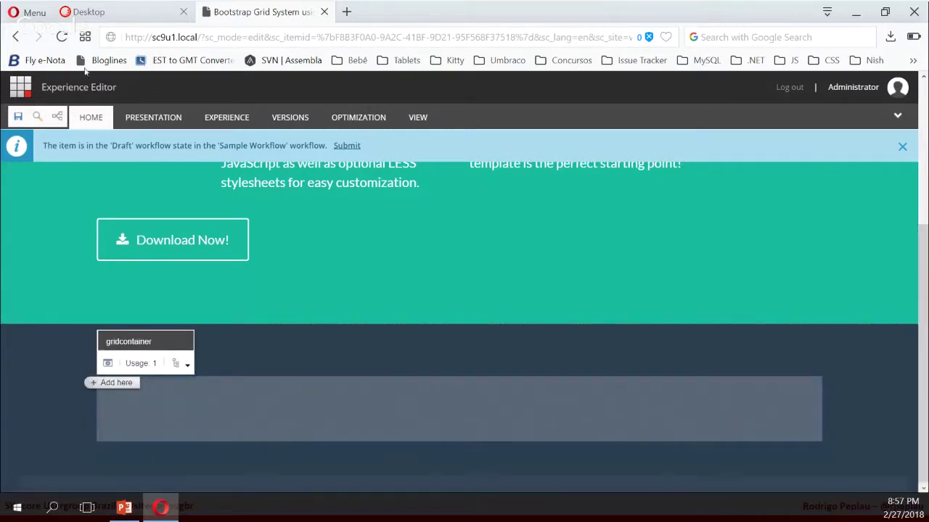
{"action": "left_click", "coordinate": [19, 117]}
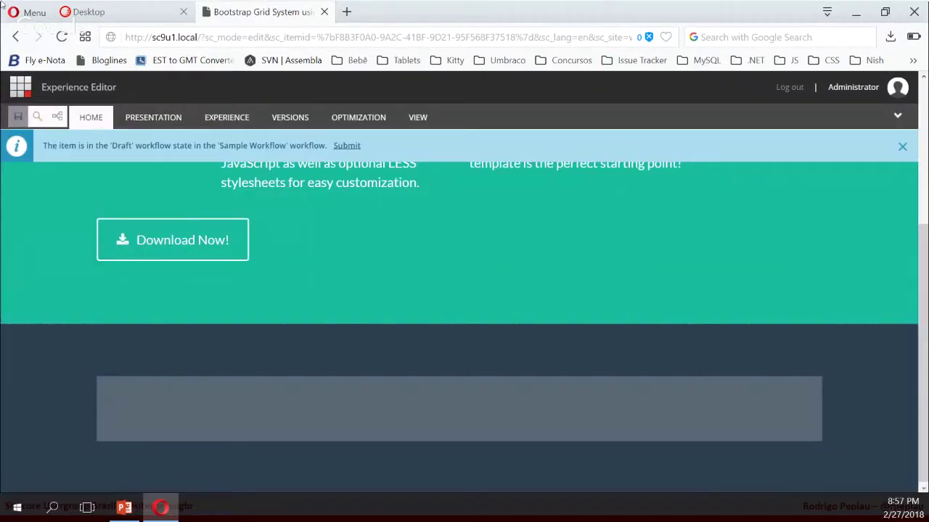
Step: Switch to the Content Editor and insert a Css Class item named "Footer 3 Columns" under the Container folder
{"action": "left_click", "coordinate": [123, 7]}
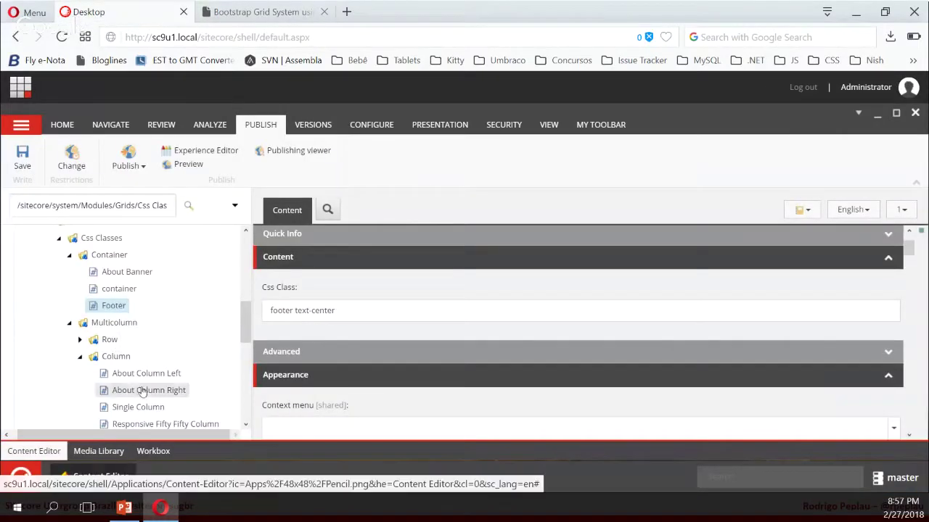
{"action": "left_click", "coordinate": [118, 254]}
{"action": "right_click", "coordinate": [118, 255]}
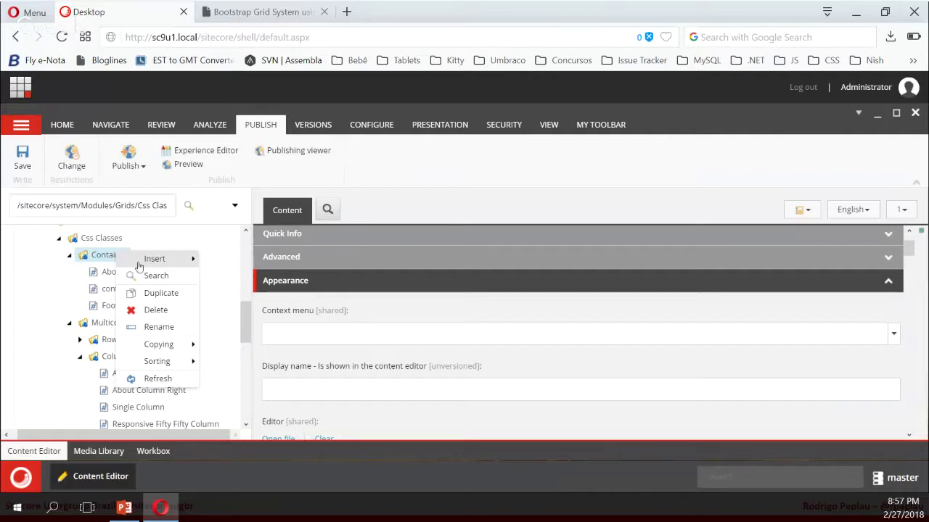
{"action": "mouse_move", "coordinate": [139, 265]}
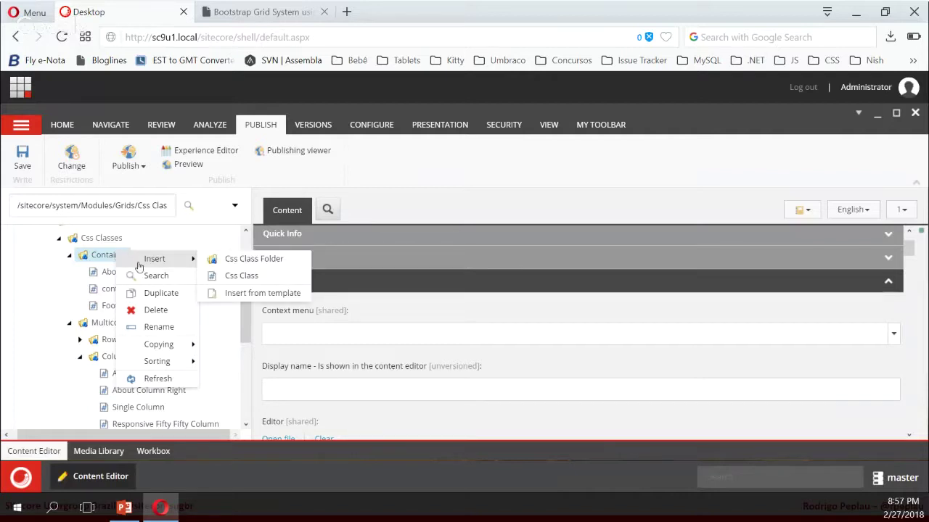
{"action": "left_click", "coordinate": [247, 275]}
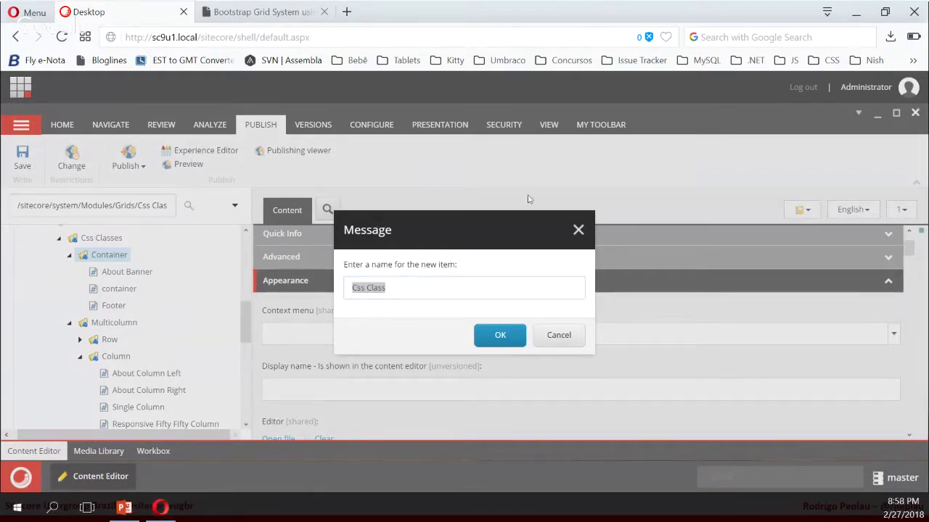
{"action": "left_click", "coordinate": [415, 288]}
{"action": "type", "text": "Footer 3 Columns"}
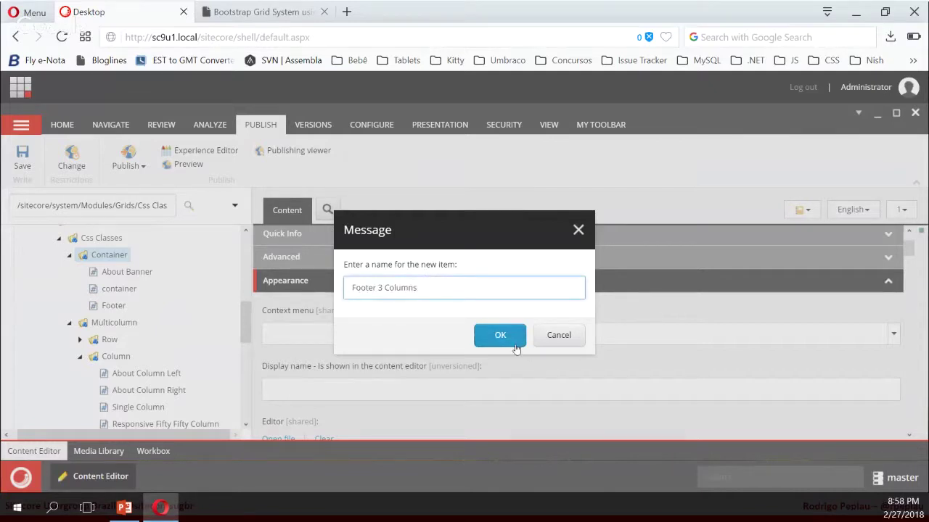
{"action": "left_click", "coordinate": [514, 347]}
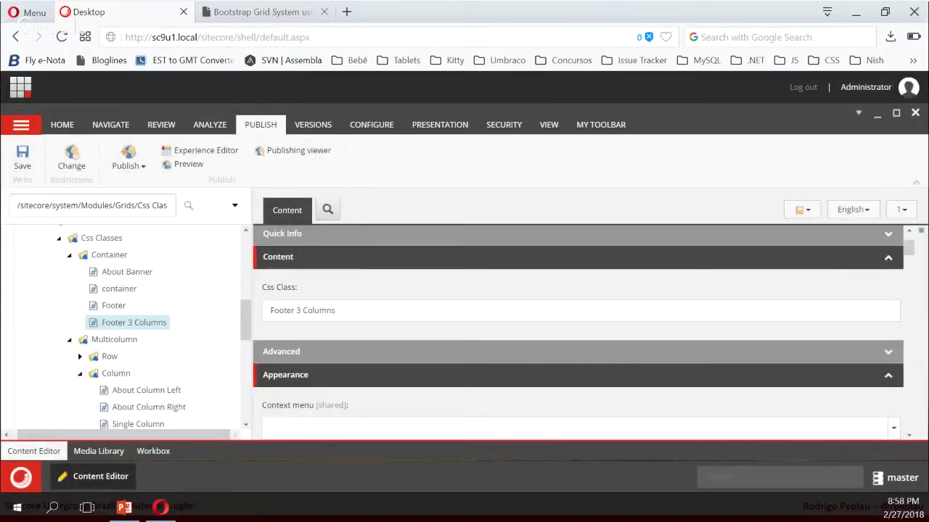
Step: Set the Footer 3 Columns item's Css Class to "col-md-4 mb-5 mb-lg-0" and save it
{"action": "triple_click", "coordinate": [358, 310]}
{"action": "type", "text": "col-md-4 mb-5 mb-lg-0"}
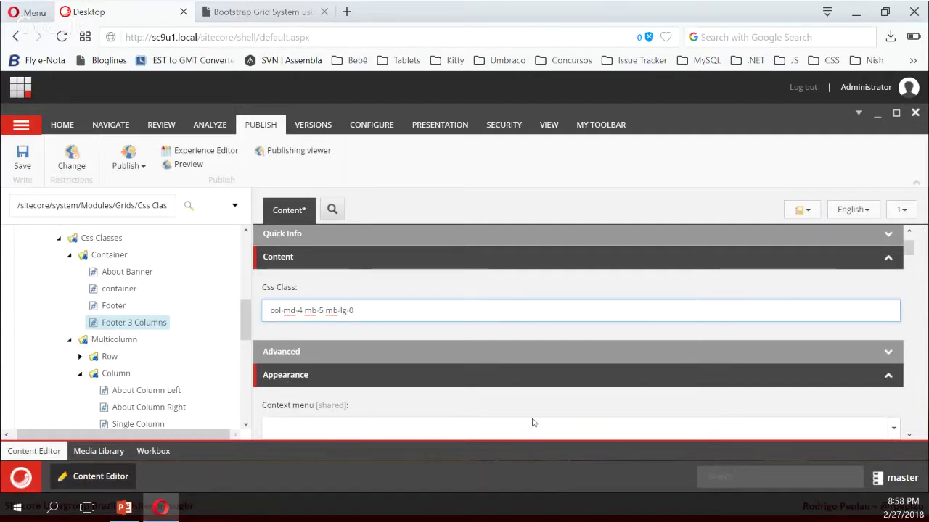
{"action": "key", "text": "ctrl+s"}
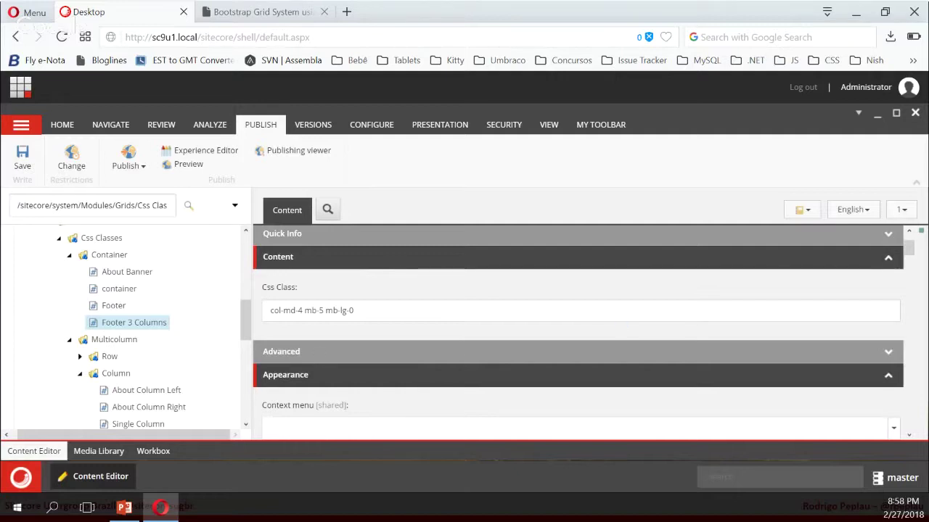
Step: Return to the About page in the Experience Editor and add a 50/50 Container inside the footer's inner Simple Container
{"action": "left_click", "coordinate": [239, 12]}
{"action": "left_click", "coordinate": [116, 383]}
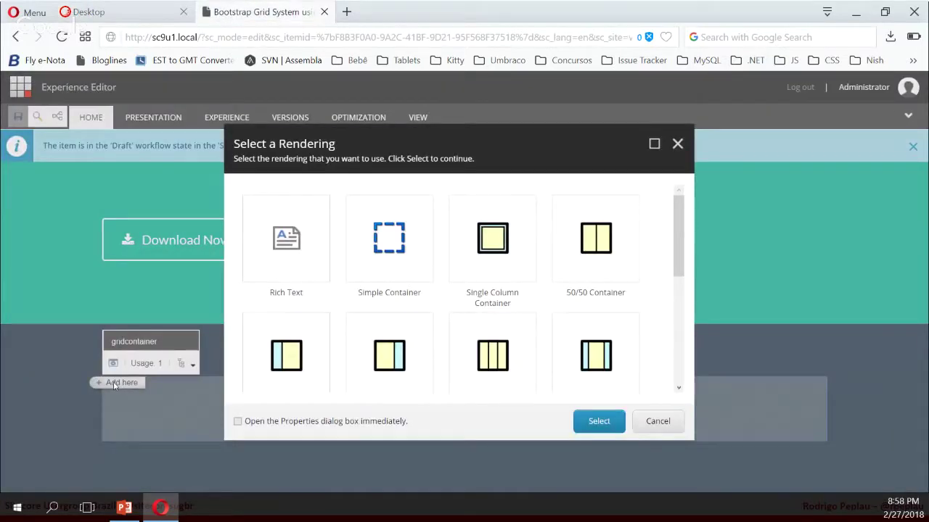
{"action": "left_click", "coordinate": [575, 248]}
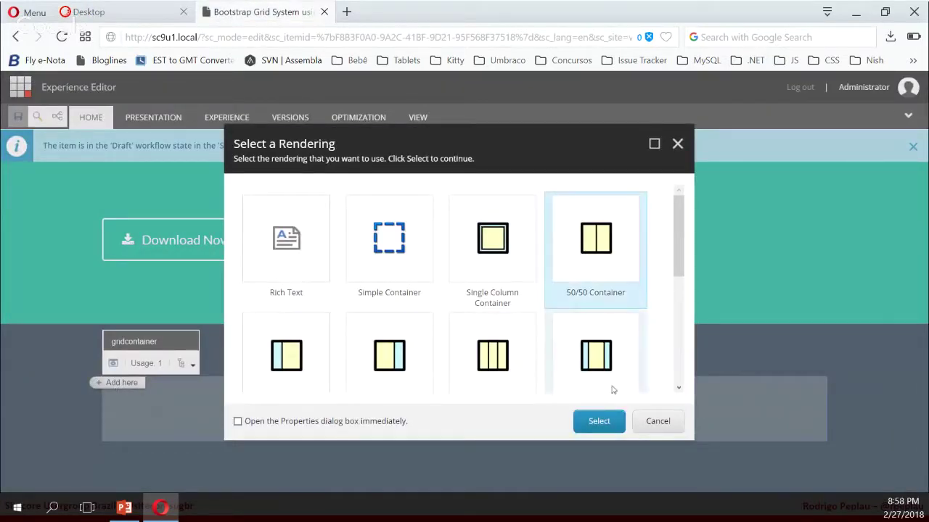
{"action": "left_click", "coordinate": [597, 422]}
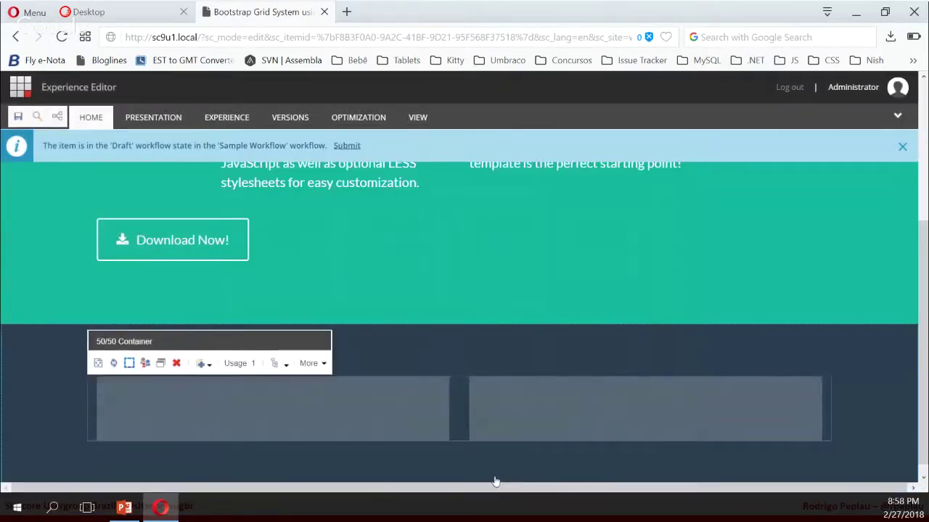
Step: Replace the footer's 50/50 Container rendering with a Three Column Container
{"action": "left_click", "coordinate": [113, 364]}
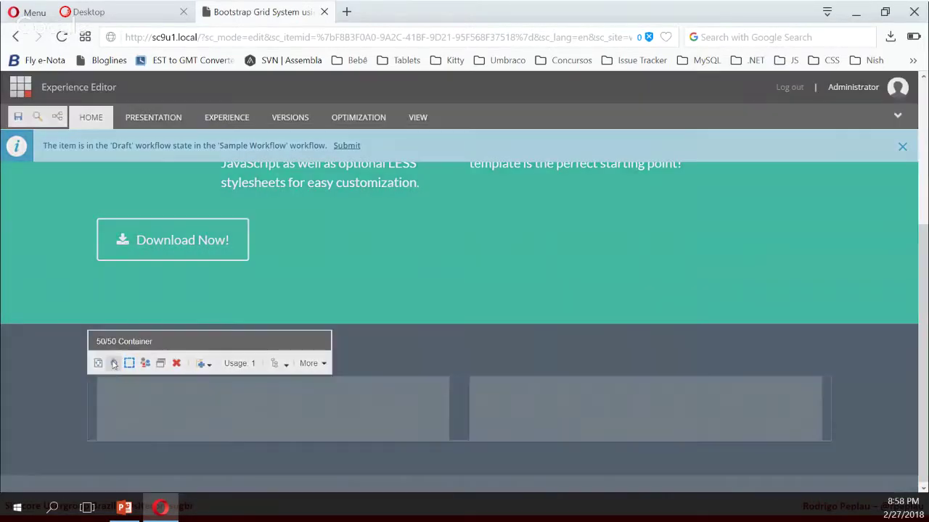
{"action": "left_click", "coordinate": [584, 259]}
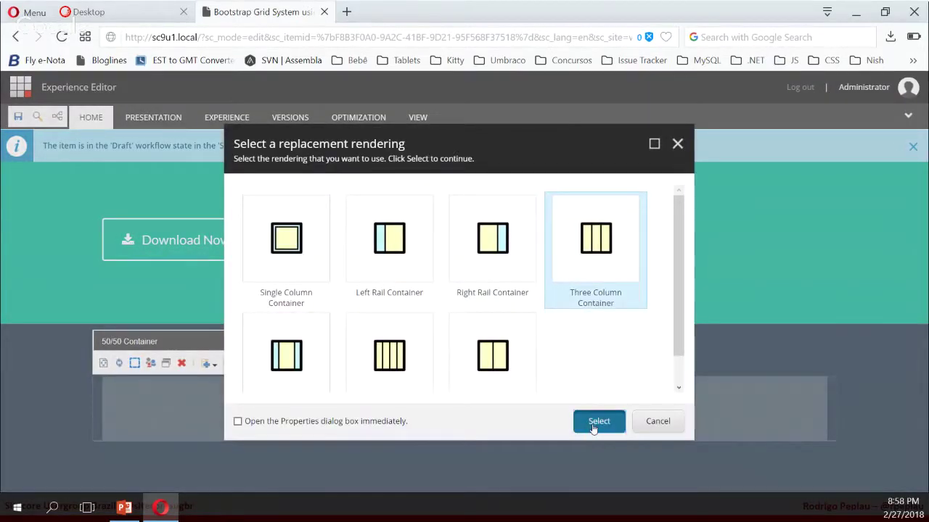
{"action": "left_click", "coordinate": [597, 422]}
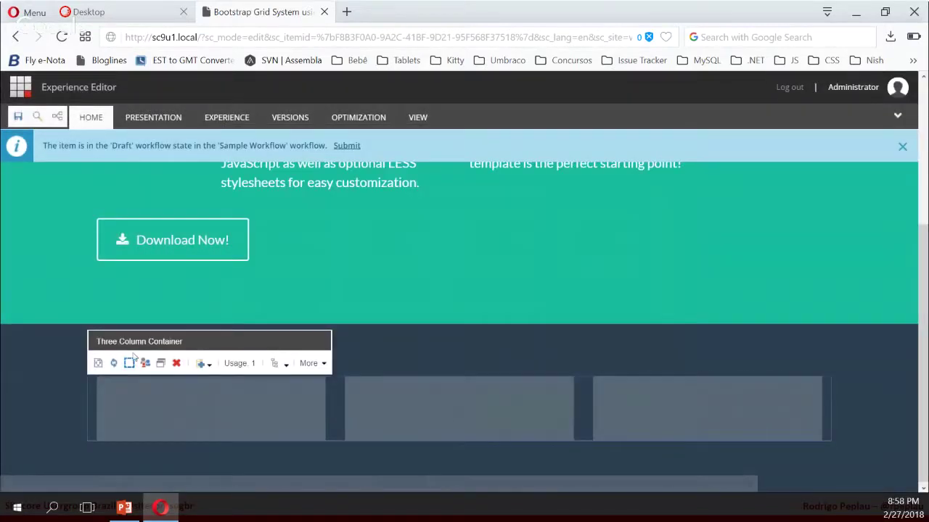
Step: Check the Column Css Classes available in the Three Column Container's control properties, then close them
{"action": "left_click", "coordinate": [143, 364]}
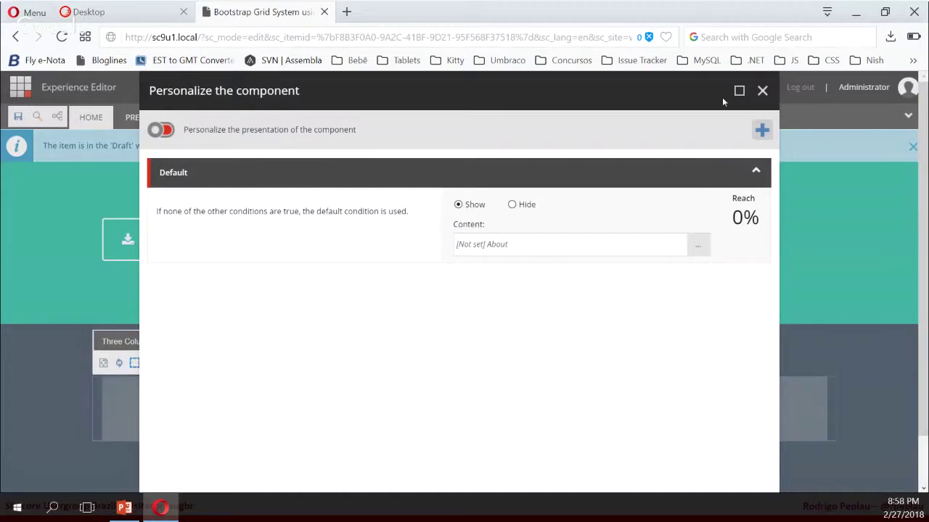
{"action": "left_click", "coordinate": [763, 92]}
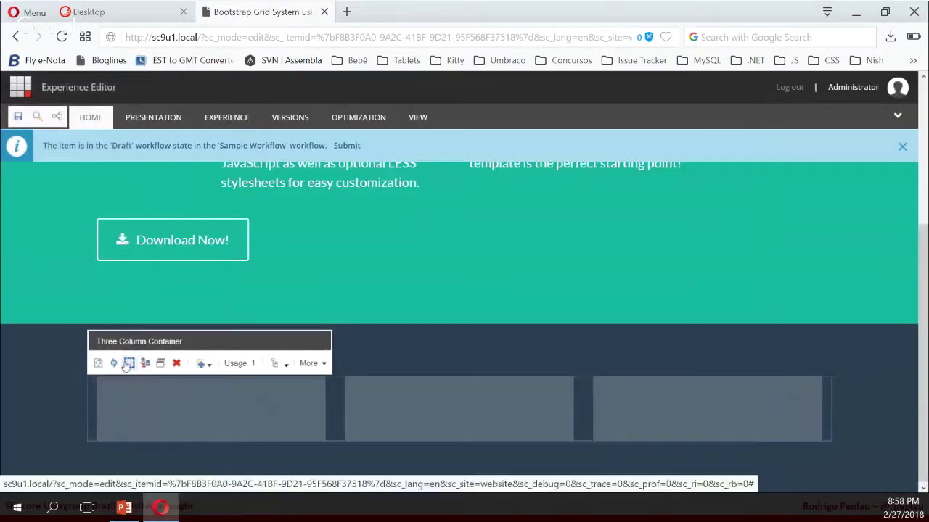
{"action": "left_click", "coordinate": [134, 362]}
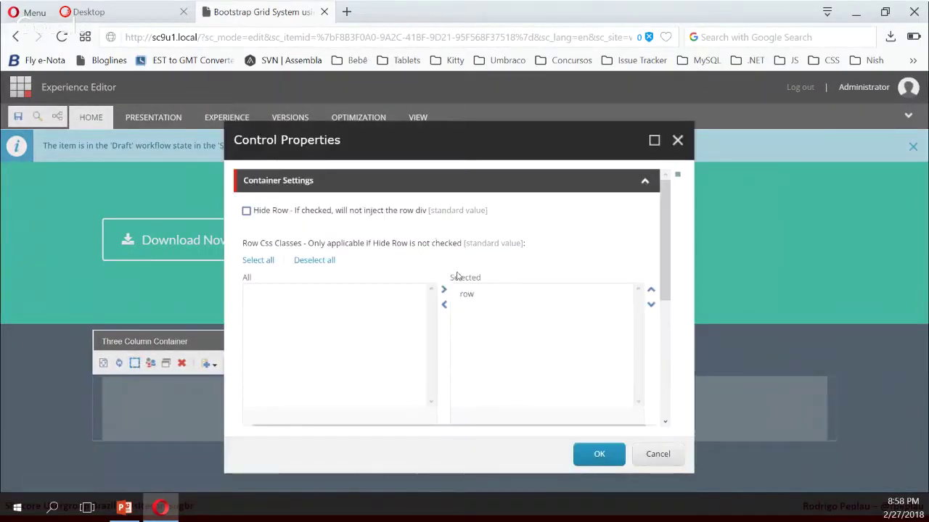
{"action": "scroll", "coordinate": [448, 279], "scroll_direction": "down", "scroll_amount": 3}
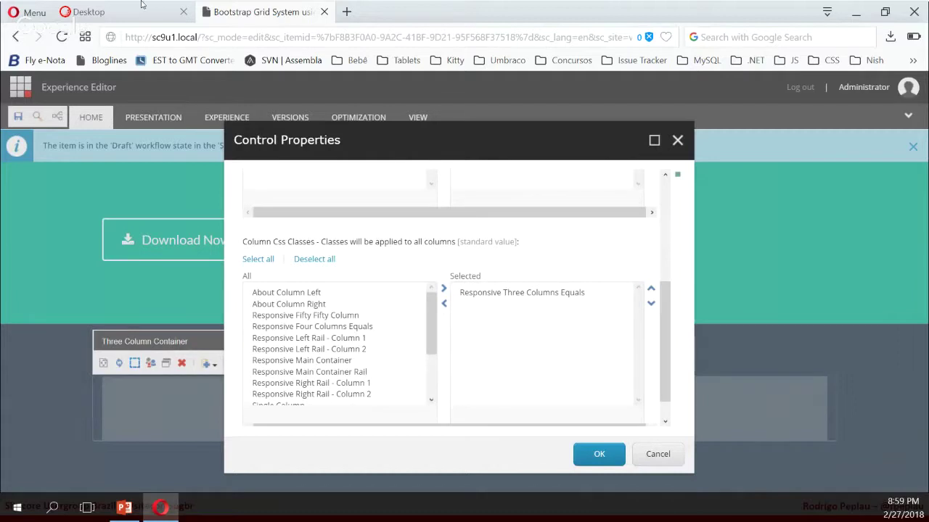
{"action": "left_click", "coordinate": [677, 140]}
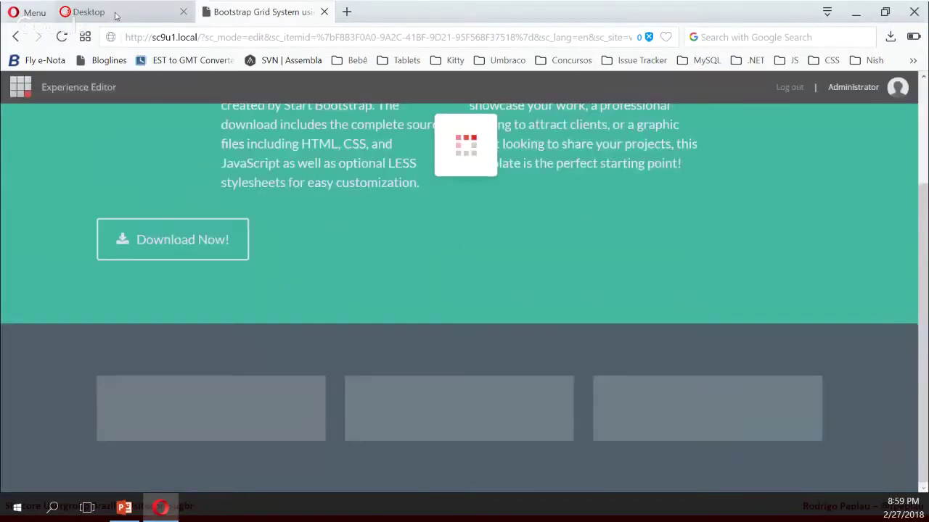
Step: In the Content Editor, move the Footer 3 Columns item from the Container folder to the Multicolumn/Column folder
{"action": "left_click", "coordinate": [145, 6]}
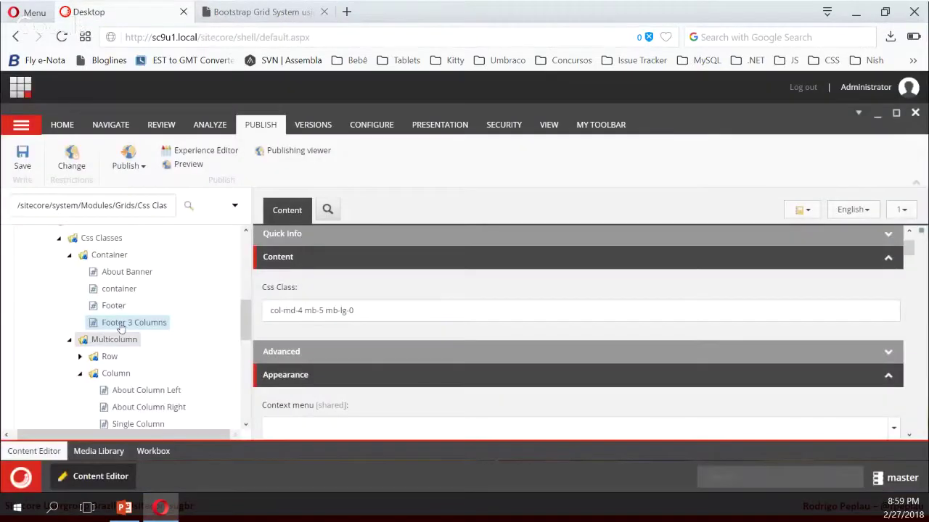
{"action": "left_click_drag", "start_coordinate": [127, 324], "coordinate": [118, 341]}
{"action": "left_click_drag", "start_coordinate": [109, 370], "coordinate": [112, 372]}
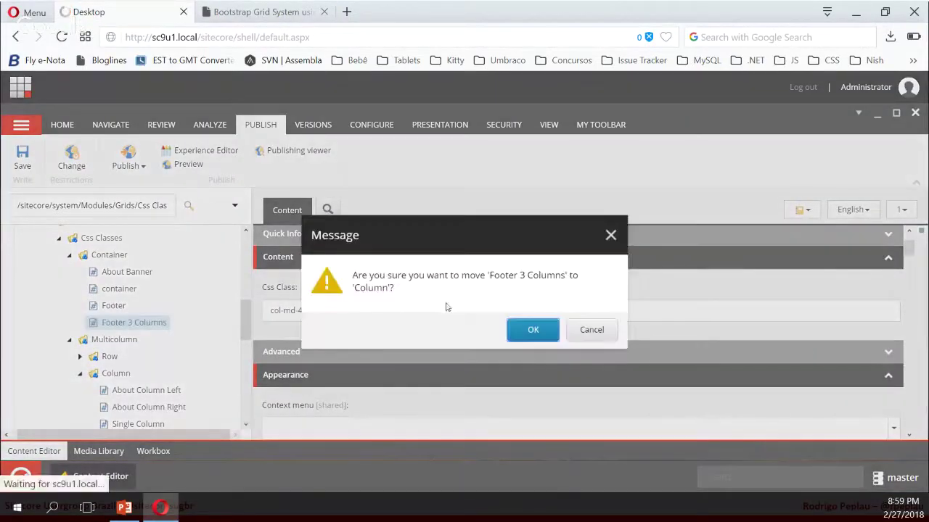
{"action": "left_click", "coordinate": [531, 331]}
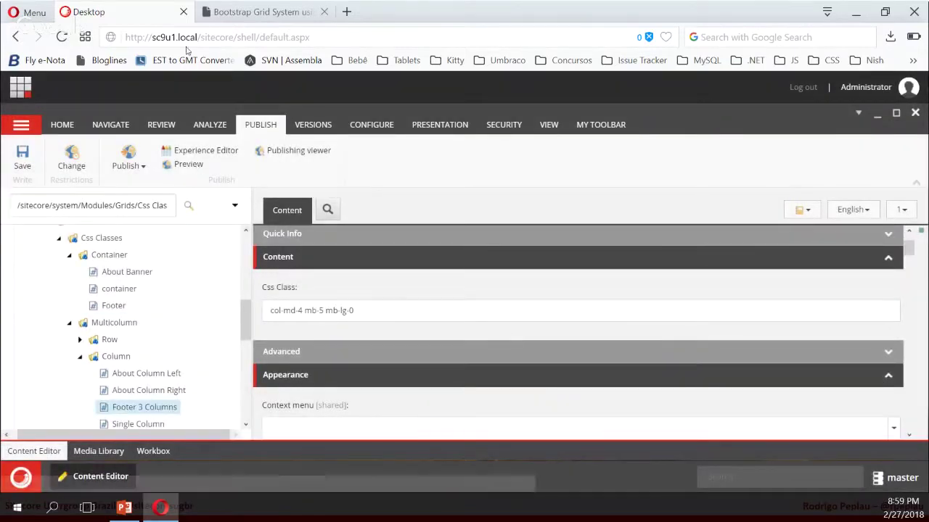
Step: In the Experience Editor, replace the Three Column Container's selected Column Css Class with Footer 3 Columns
{"action": "left_click", "coordinate": [246, 12]}
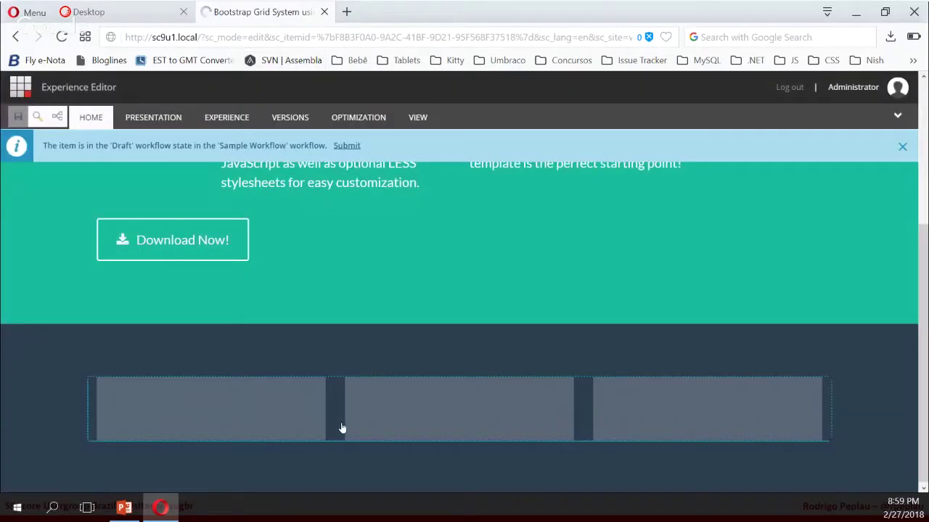
{"action": "left_click", "coordinate": [342, 428]}
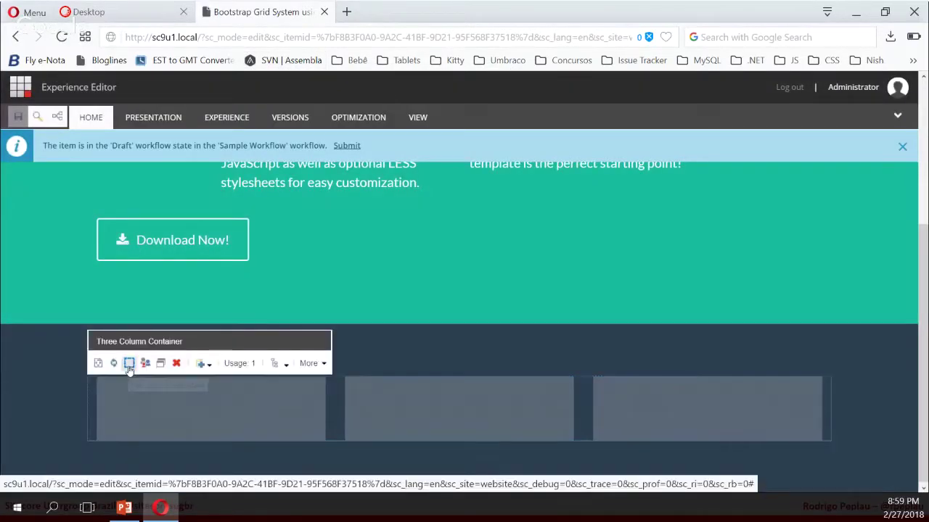
{"action": "left_click", "coordinate": [130, 363]}
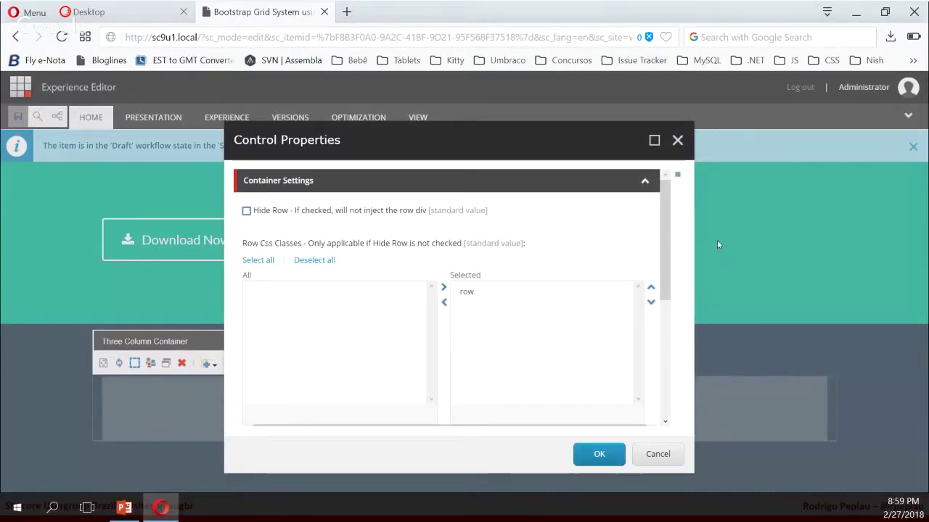
{"action": "scroll", "coordinate": [443, 300], "scroll_direction": "down", "scroll_amount": 5}
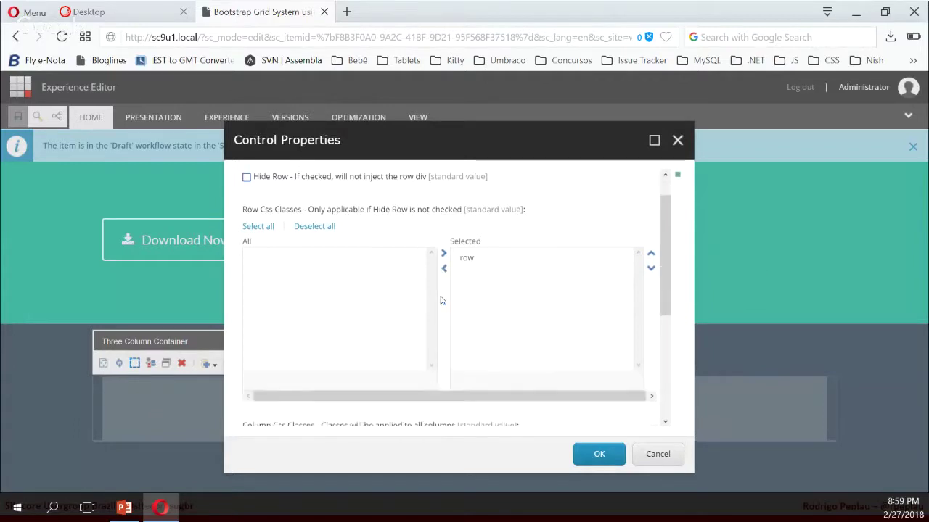
{"action": "double_click", "coordinate": [499, 263]}
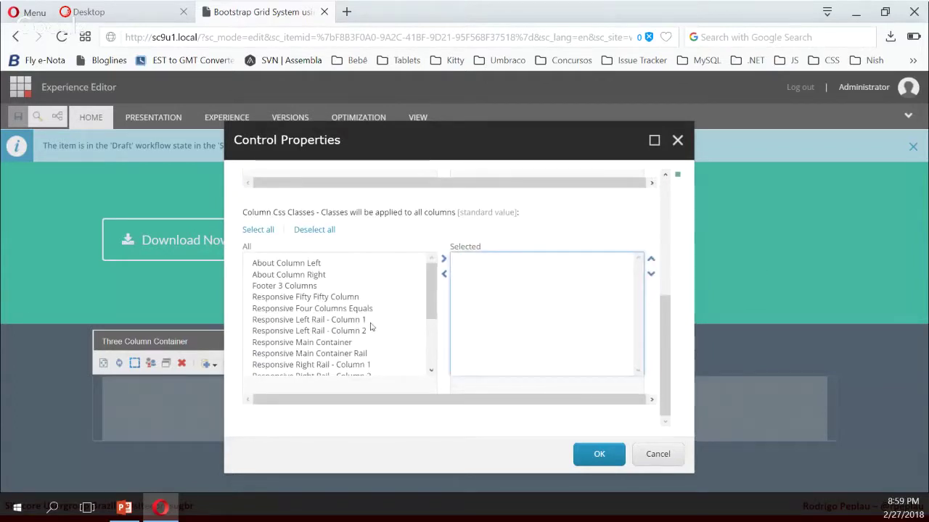
{"action": "left_click", "coordinate": [292, 287]}
{"action": "double_click", "coordinate": [292, 288]}
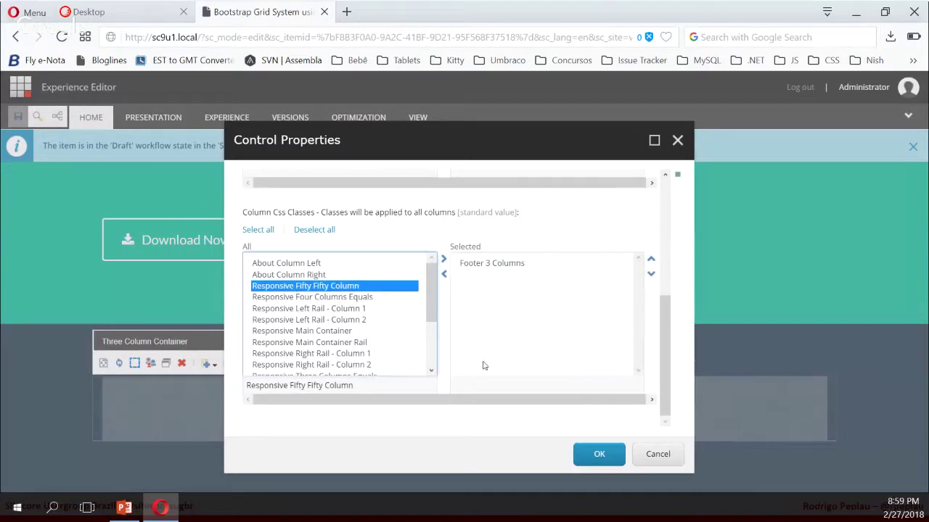
{"action": "left_click", "coordinate": [599, 456]}
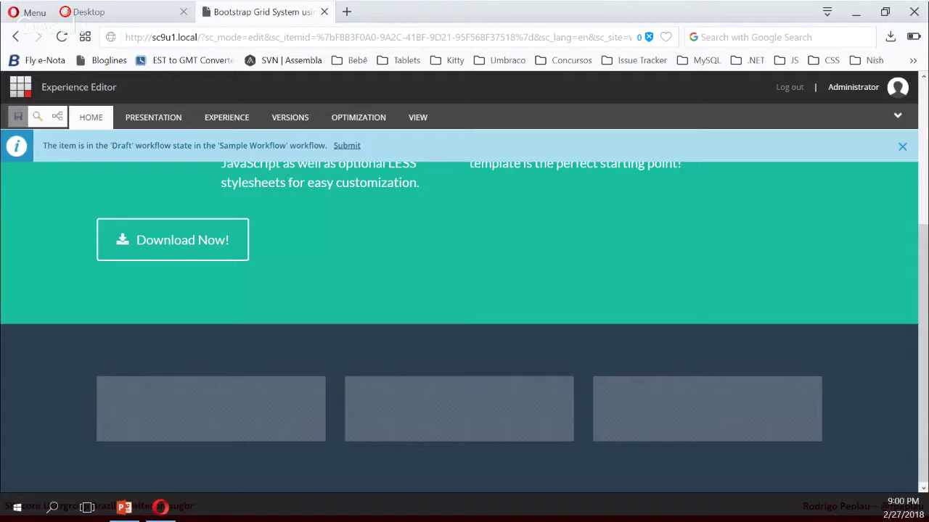
Step: Add a Rich Text rendering to the first column of the footer
{"action": "left_click", "coordinate": [174, 386]}
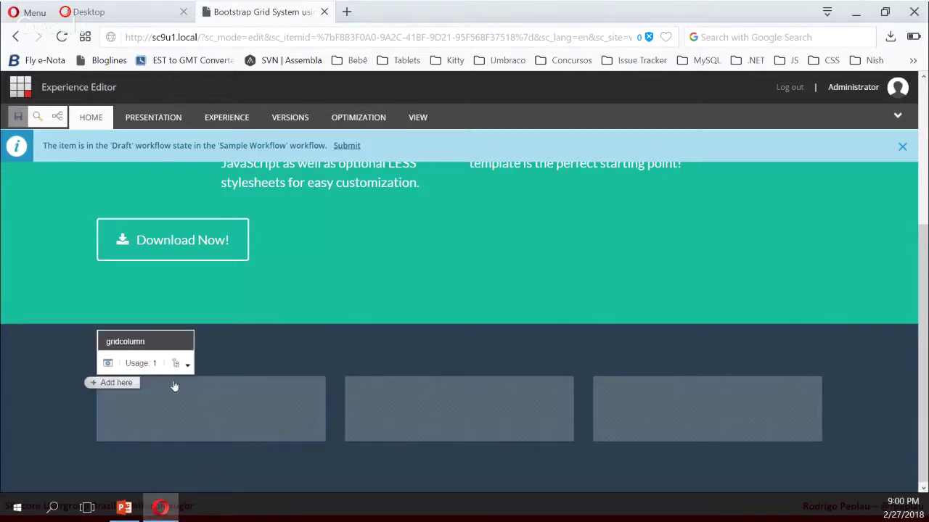
{"action": "left_click", "coordinate": [113, 385]}
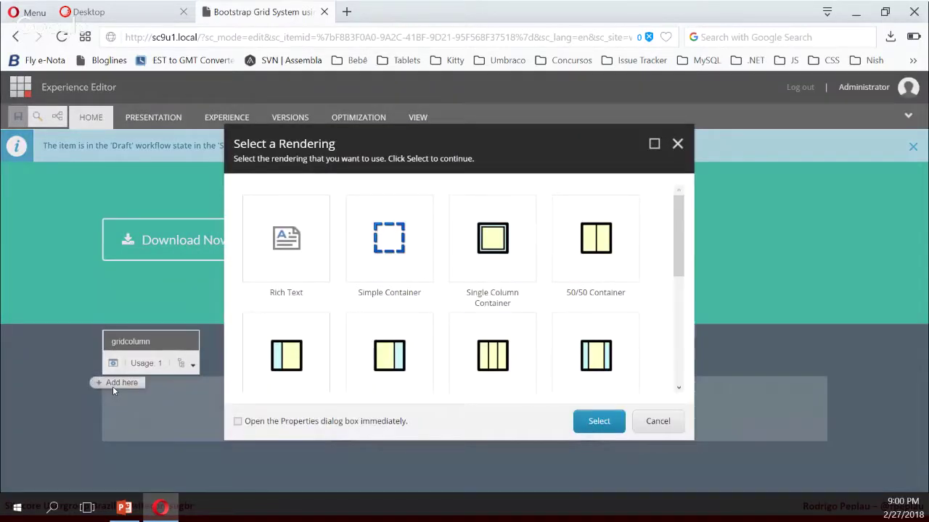
{"action": "left_click", "coordinate": [286, 239]}
{"action": "left_click", "coordinate": [614, 421]}
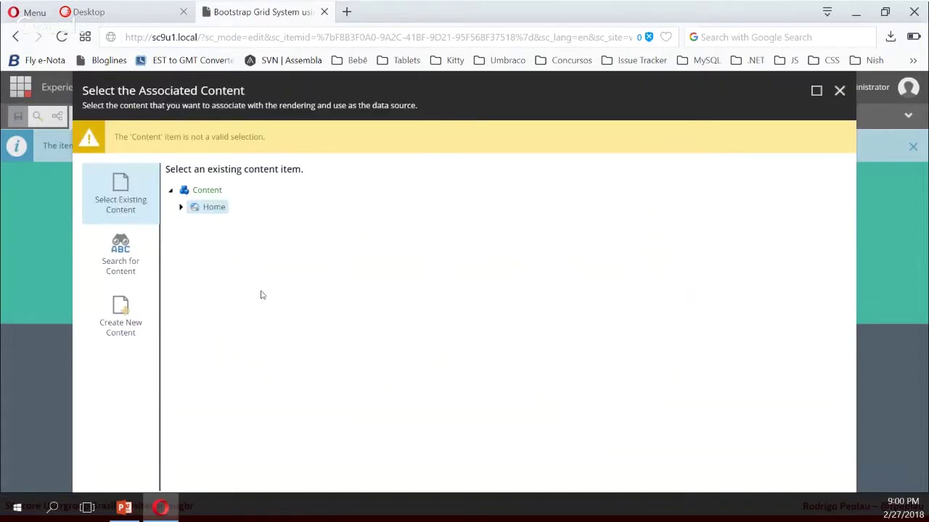
Step: Create a new content item named Footer Col1 under Home/Use Cases/About as the first column's data source
{"action": "left_click", "coordinate": [120, 283]}
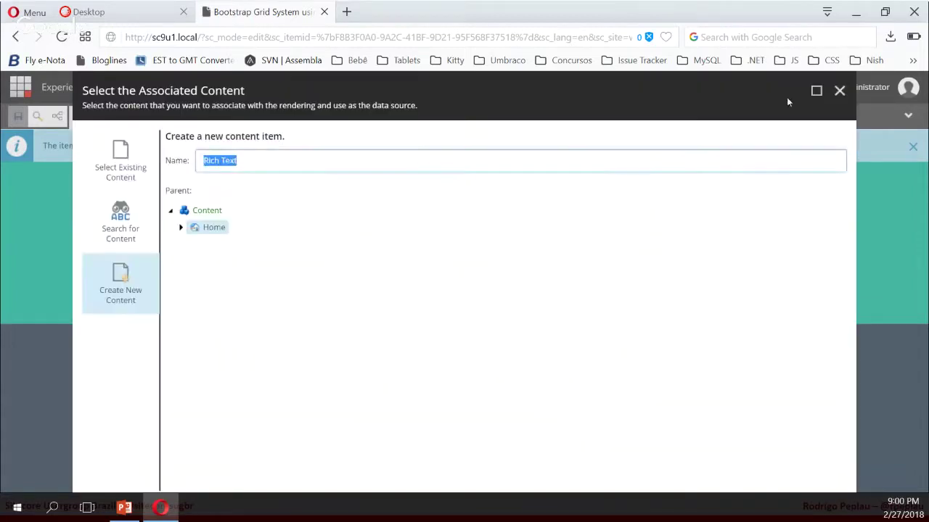
{"action": "left_click", "coordinate": [816, 90]}
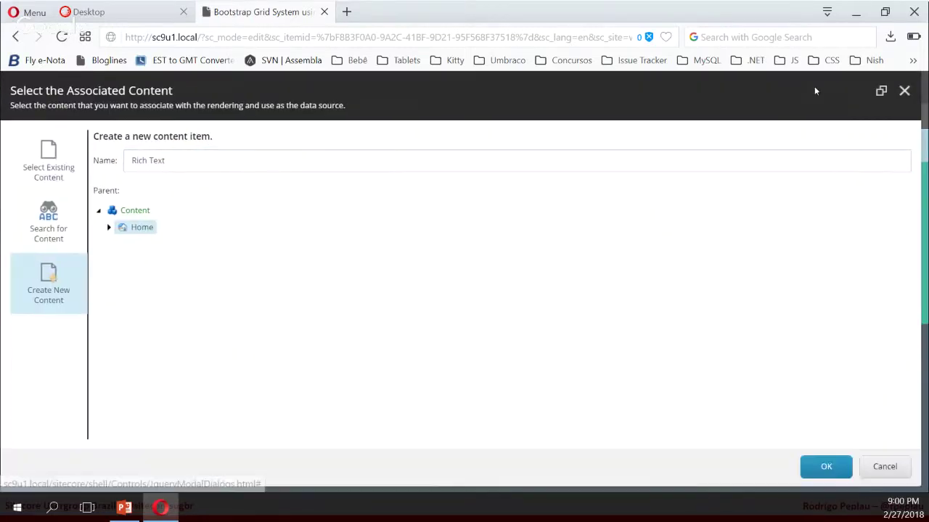
{"action": "left_click", "coordinate": [109, 227]}
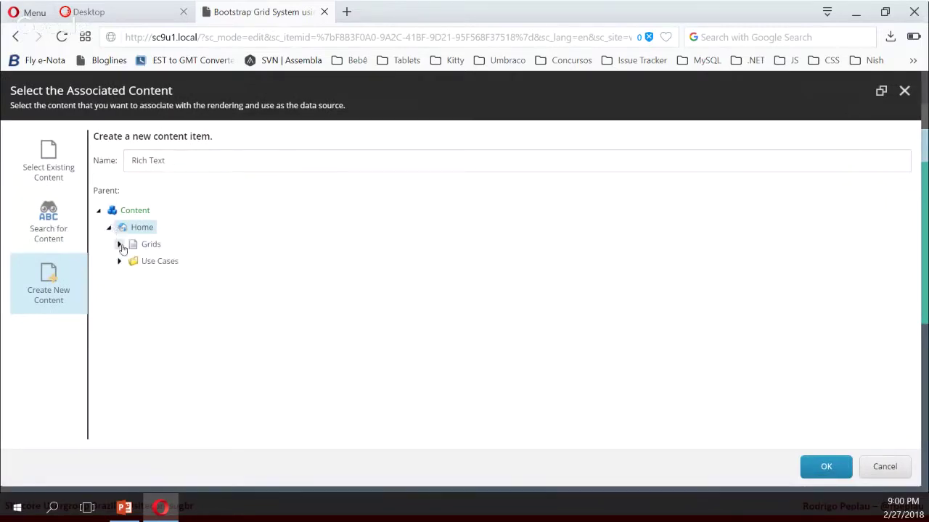
{"action": "left_click", "coordinate": [120, 262]}
{"action": "left_click", "coordinate": [130, 278]}
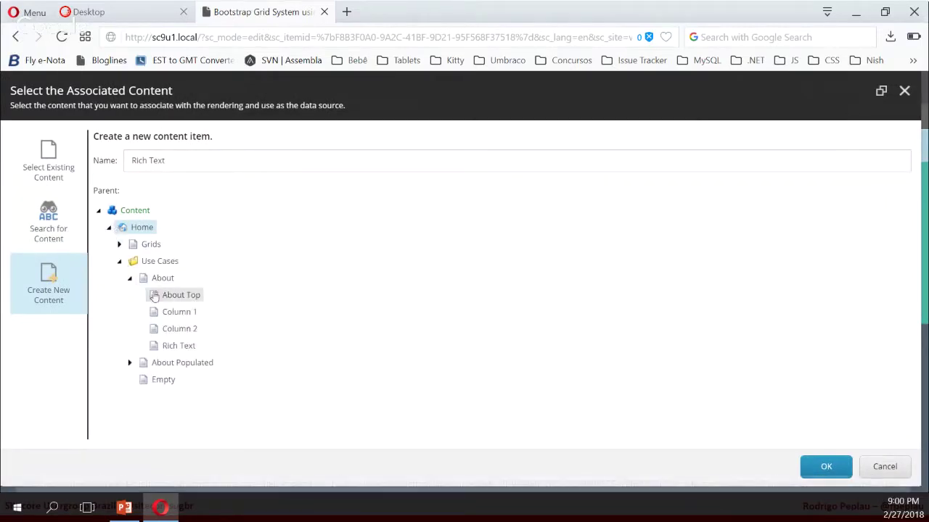
{"action": "left_click", "coordinate": [163, 278]}
{"action": "left_click", "coordinate": [204, 160]}
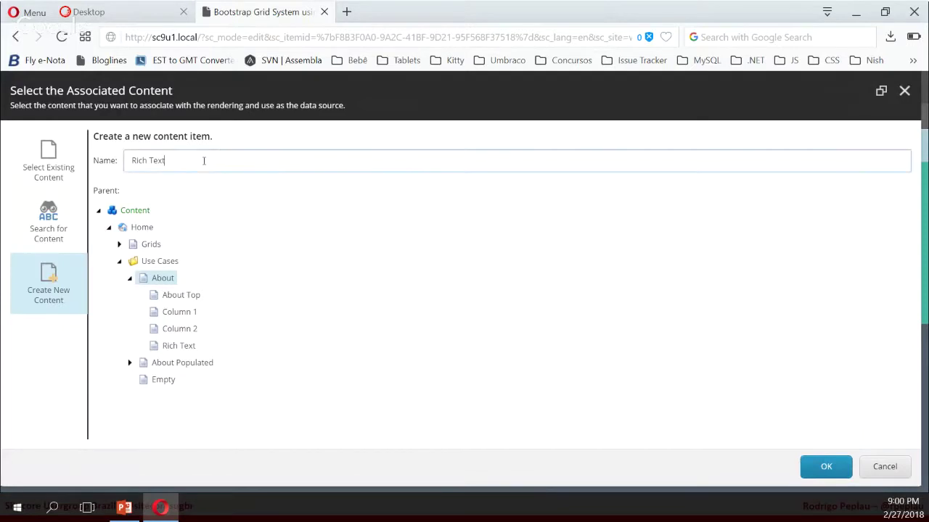
{"action": "triple_click", "coordinate": [208, 164]}
{"action": "type", "text": "Footer Col1"}
{"action": "key", "text": "ctrl+a"}
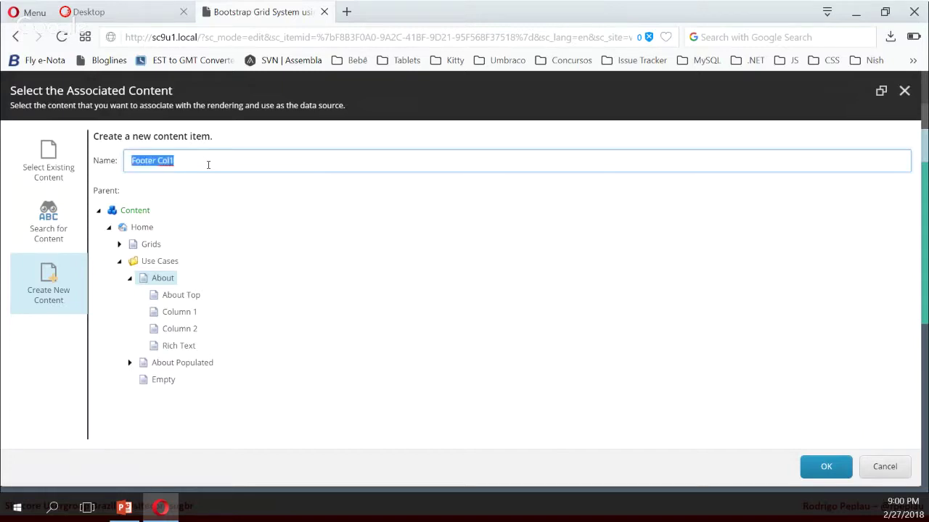
{"action": "left_click", "coordinate": [825, 465]}
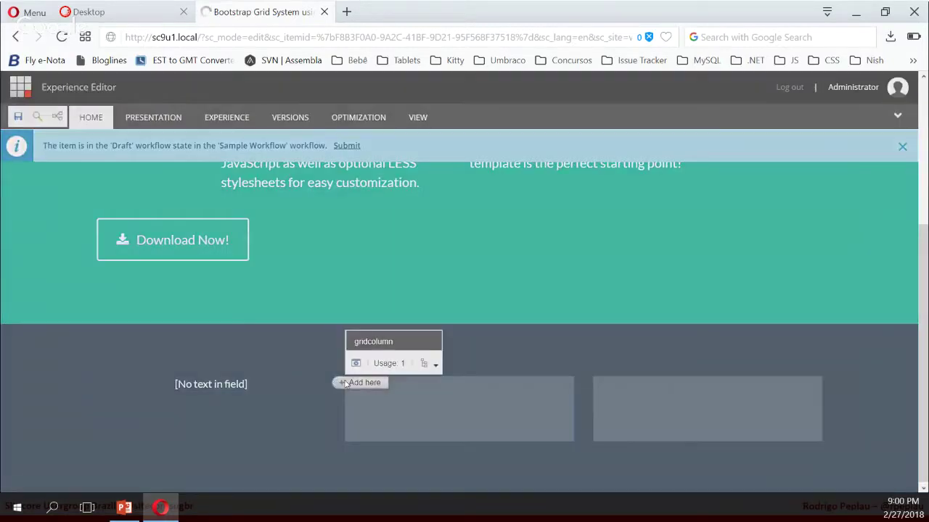
Step: Add a Rich Text rendering to the middle column of the footer
{"action": "left_click", "coordinate": [347, 383]}
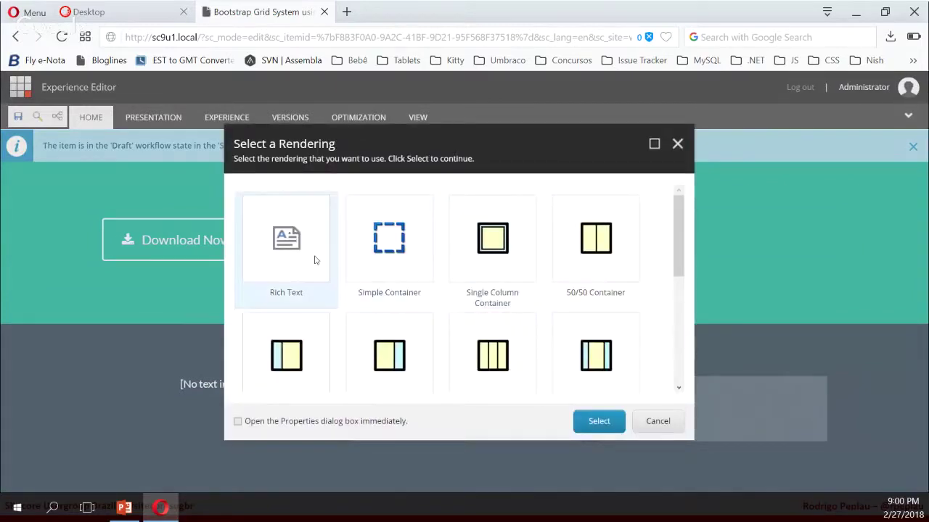
{"action": "left_click", "coordinate": [296, 239]}
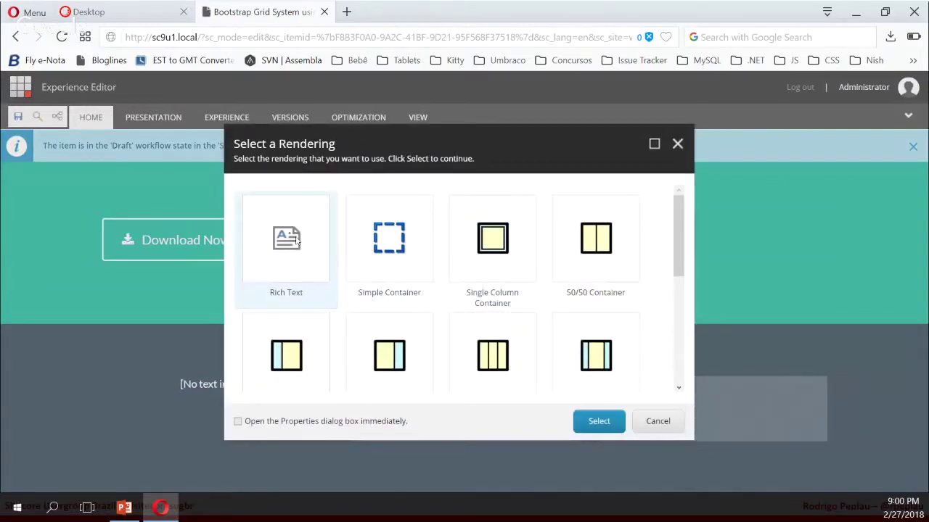
{"action": "left_click", "coordinate": [604, 435]}
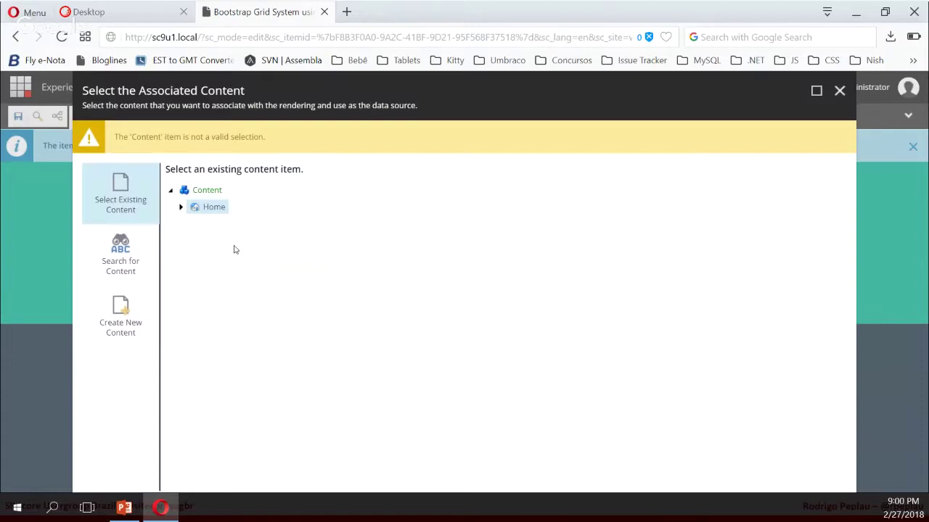
Step: Create a new content item named Footer Col2 under Home/Use Cases/About as the middle column's data source
{"action": "left_click", "coordinate": [120, 294]}
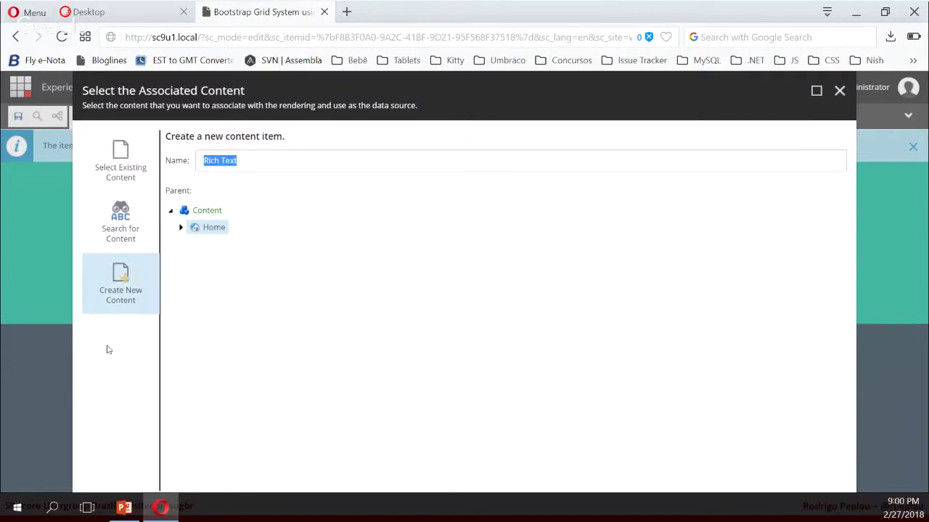
{"action": "left_click", "coordinate": [181, 227]}
{"action": "left_click", "coordinate": [192, 261]}
{"action": "left_click", "coordinate": [212, 278]}
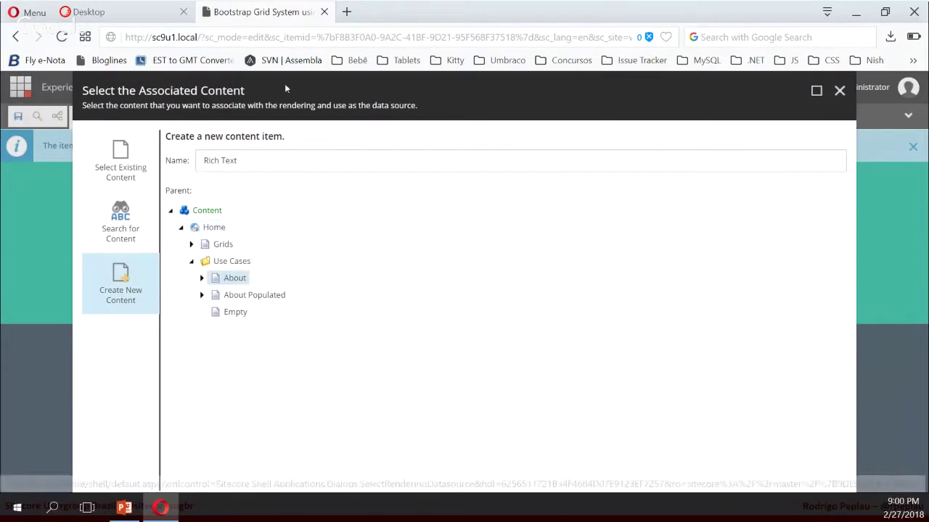
{"action": "type", "text": "Footer Col1"}
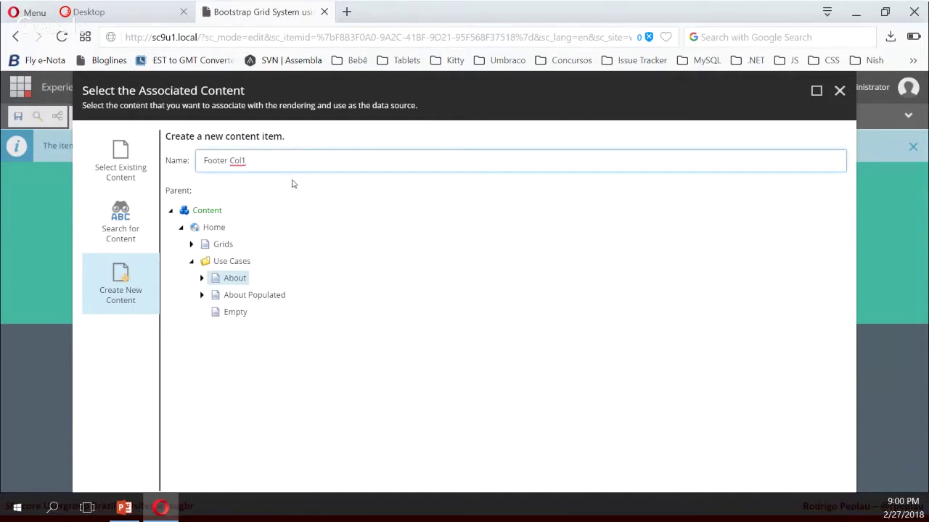
{"action": "key", "text": "BackSpace"}
{"action": "type", "text": "2"}
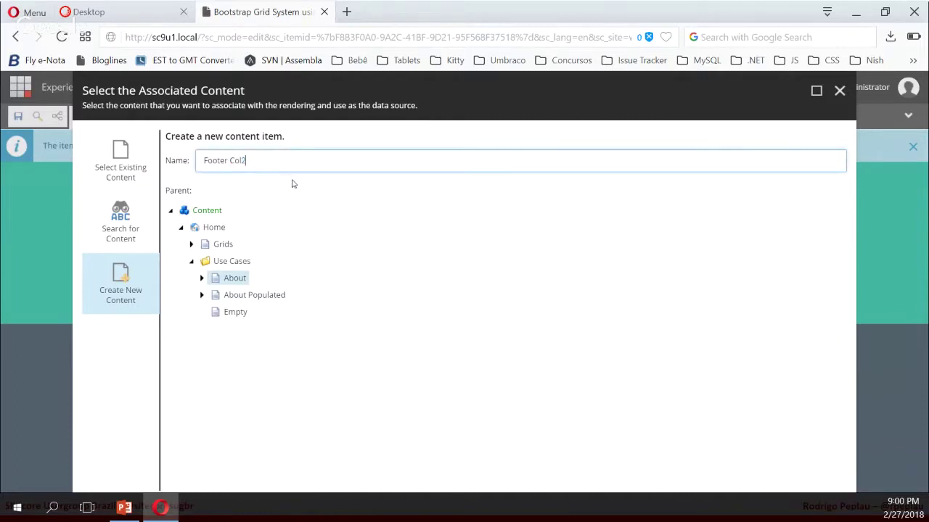
{"action": "left_click", "coordinate": [815, 92]}
{"action": "left_click", "coordinate": [823, 465]}
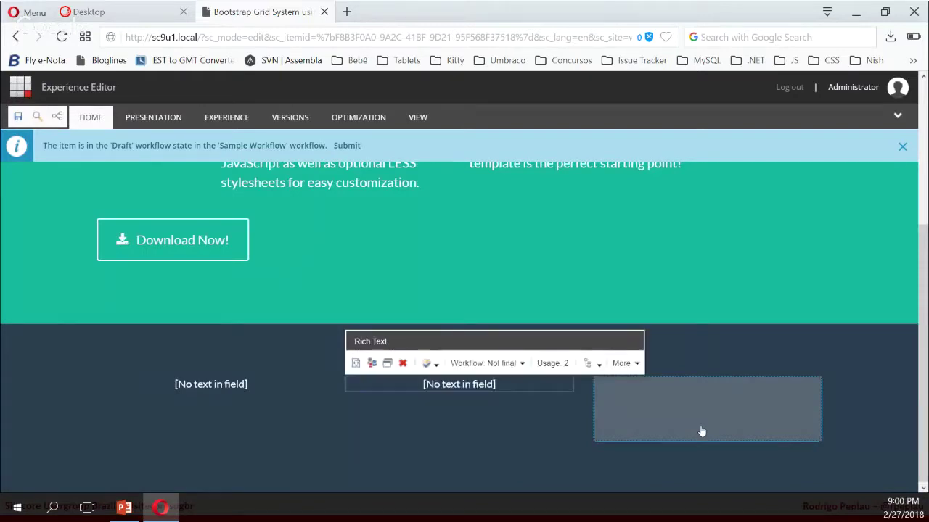
Step: Add a Rich Text rendering to the third footer column, using a new content item created under Home/Use Cases/About
{"action": "left_click", "coordinate": [700, 431]}
{"action": "left_click", "coordinate": [285, 247]}
{"action": "left_click", "coordinate": [607, 421]}
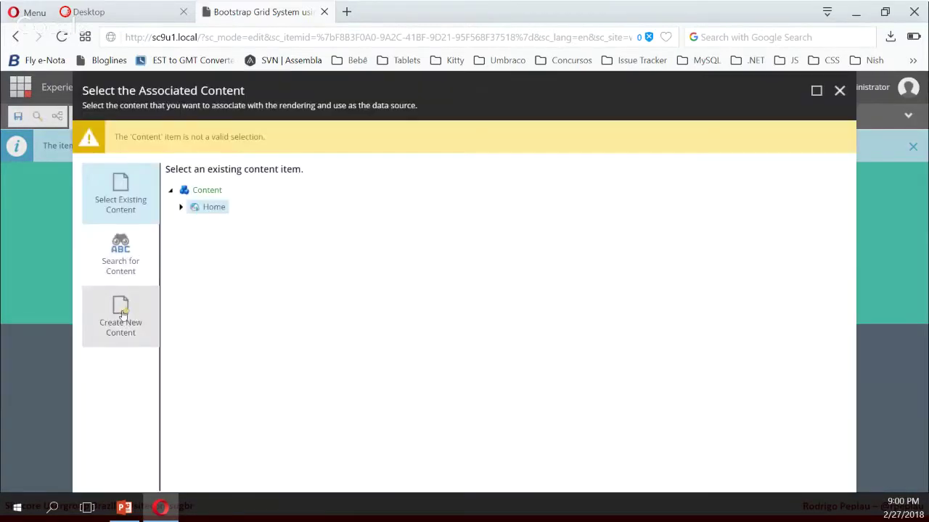
{"action": "left_click", "coordinate": [122, 313]}
{"action": "left_click", "coordinate": [181, 227]}
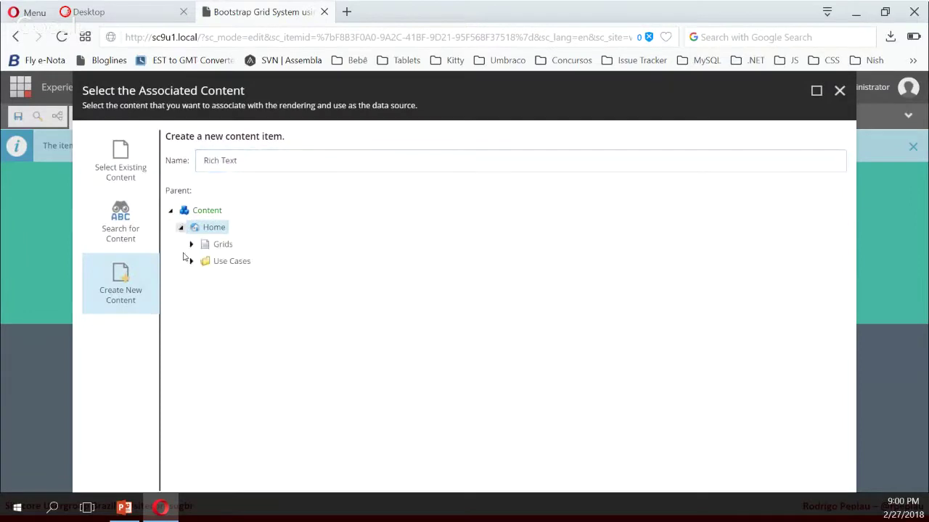
{"action": "left_click", "coordinate": [190, 261]}
{"action": "left_click", "coordinate": [235, 278]}
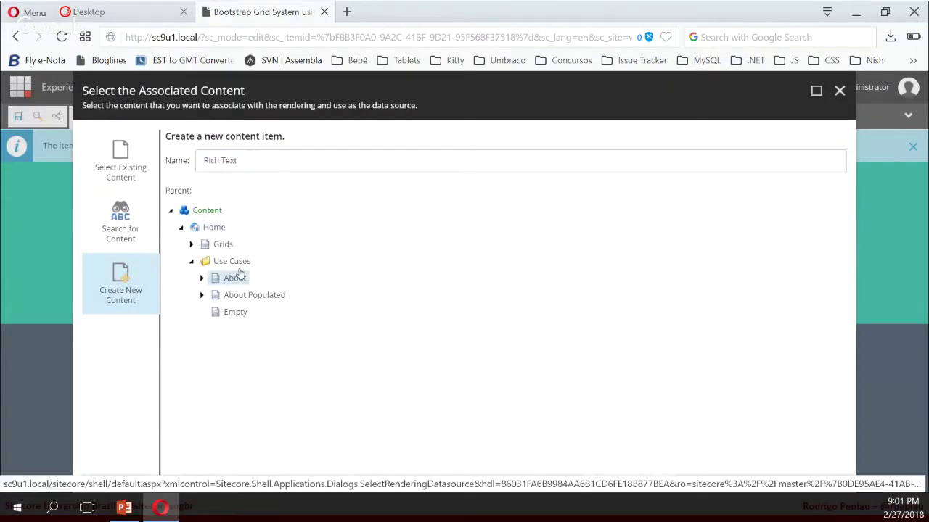
{"action": "left_click", "coordinate": [814, 92]}
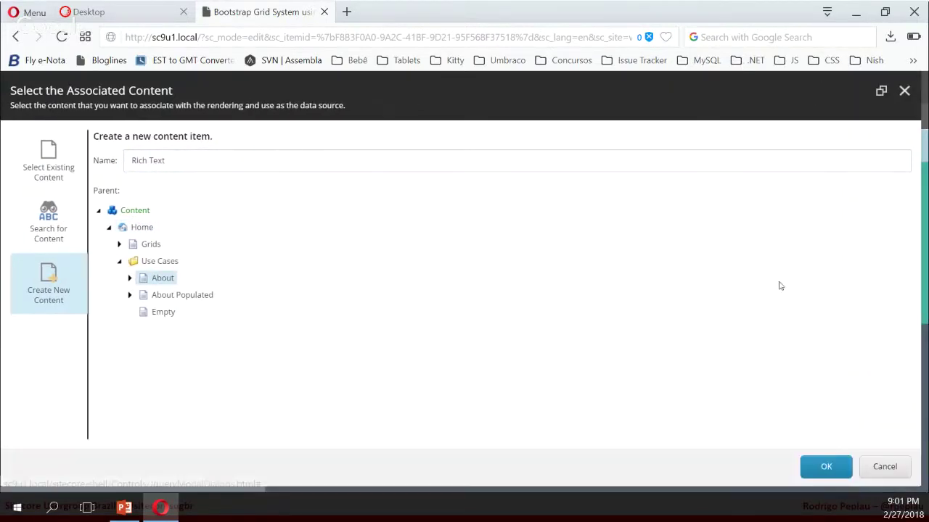
{"action": "left_click", "coordinate": [826, 466]}
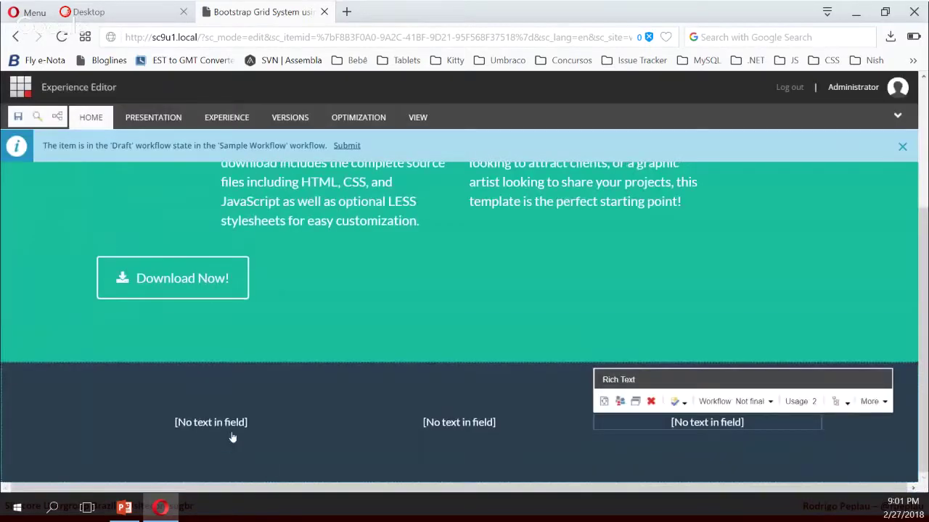
Step: Fill the first footer column with HTML: a text-uppercase mb-4 h4 heading "Location" and a lead mb-0 paragraph containing the postal address
{"action": "left_click", "coordinate": [204, 428]}
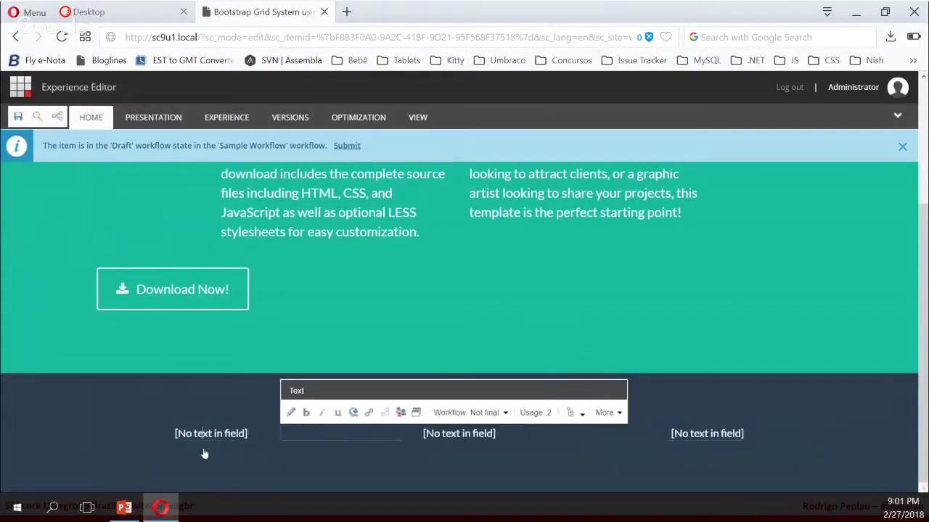
{"action": "left_click", "coordinate": [185, 413]}
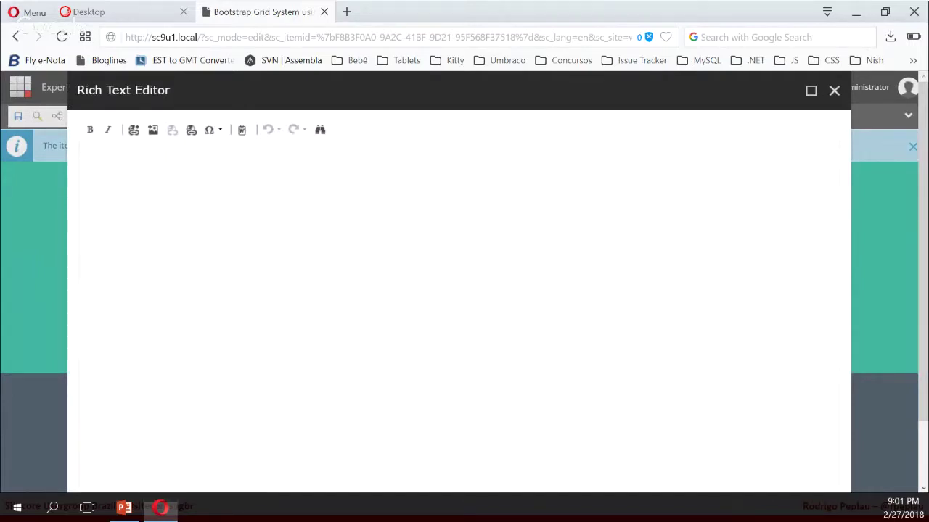
{"action": "left_click", "coordinate": [811, 90]}
{"action": "left_click", "coordinate": [72, 428]}
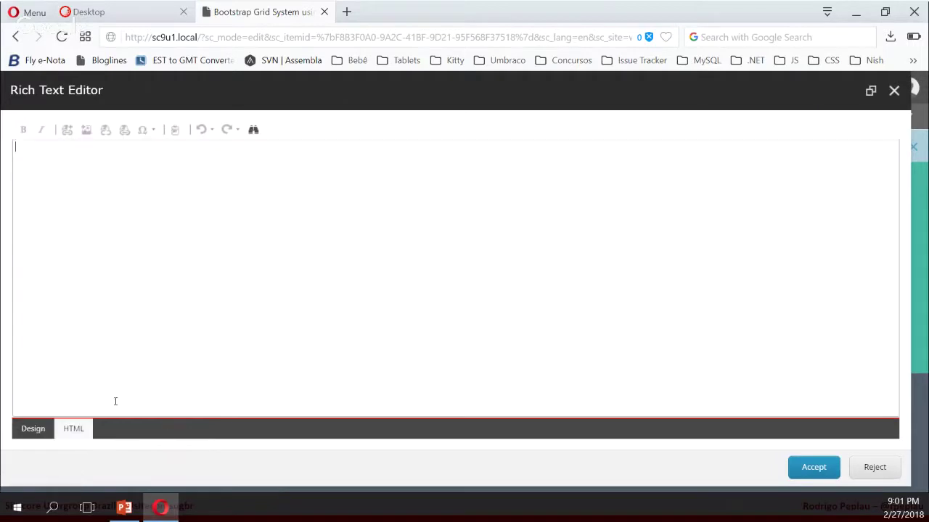
{"action": "type", "text": "<h4 class=\"text-uppercase mb-4\">Location</h4>         <p class=\"lead mb-0\">2215 John Daniel Drive <br>Clark, MO 65243</p>"}
{"action": "left_click", "coordinate": [804, 470]}
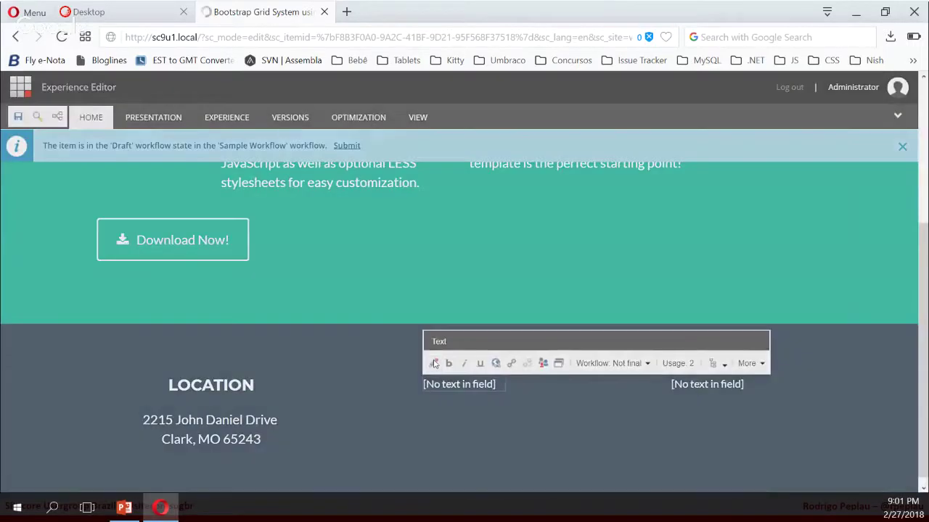
Step: Fill the middle footer column with HTML: an "Around the Web" heading and Facebook, Google+, Twitter, LinkedIn and Dribbble icon links
{"action": "left_click", "coordinate": [436, 365]}
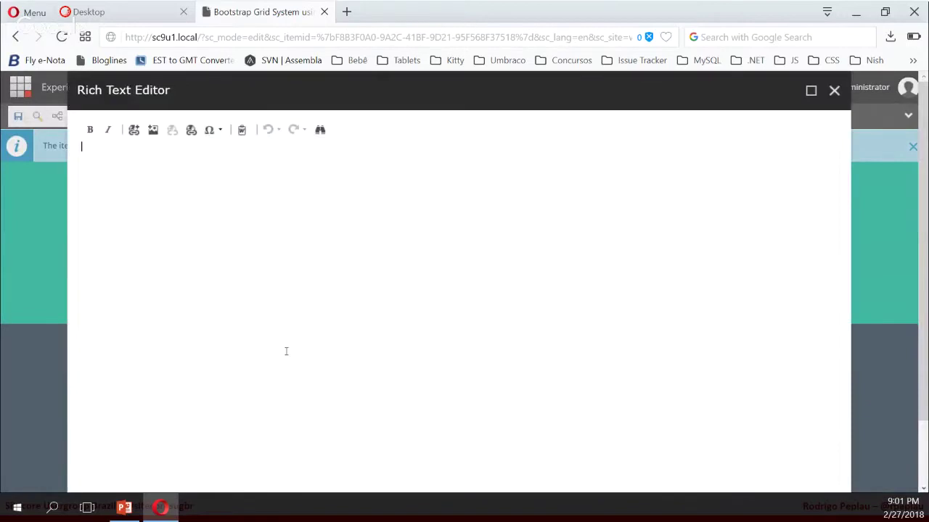
{"action": "left_click", "coordinate": [811, 90]}
{"action": "left_click", "coordinate": [73, 429]}
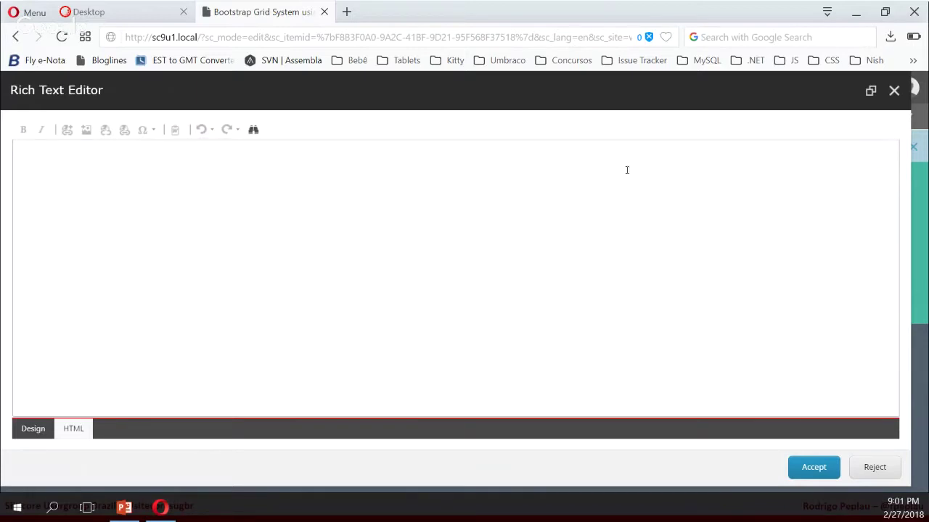
{"action": "key", "text": "ctrl+v"}
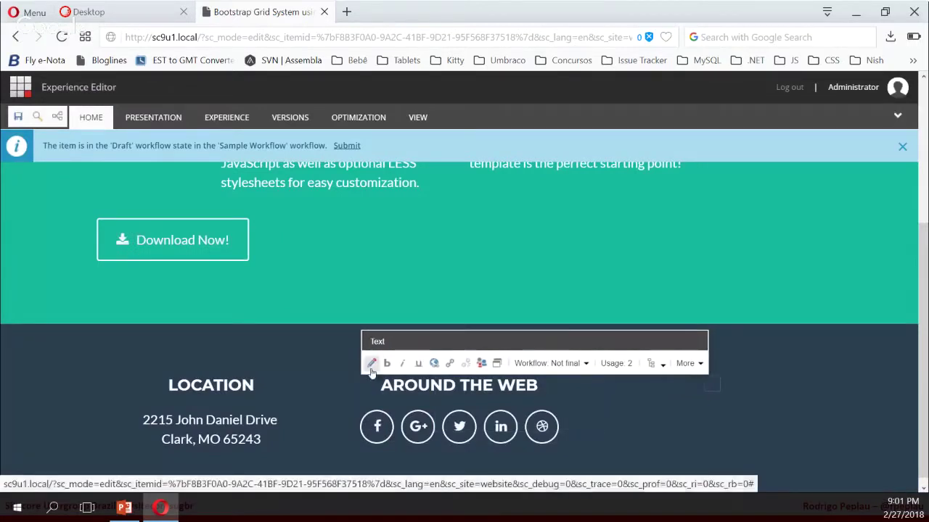
Step: Fill the third footer column with HTML, a text-uppercase mb-4 h4 heading "About Freelancer" and a lead mb-0 paragraph crediting Start Bootstrap, and save the page
{"action": "left_click", "coordinate": [752, 375]}
{"action": "left_click", "coordinate": [404, 363]}
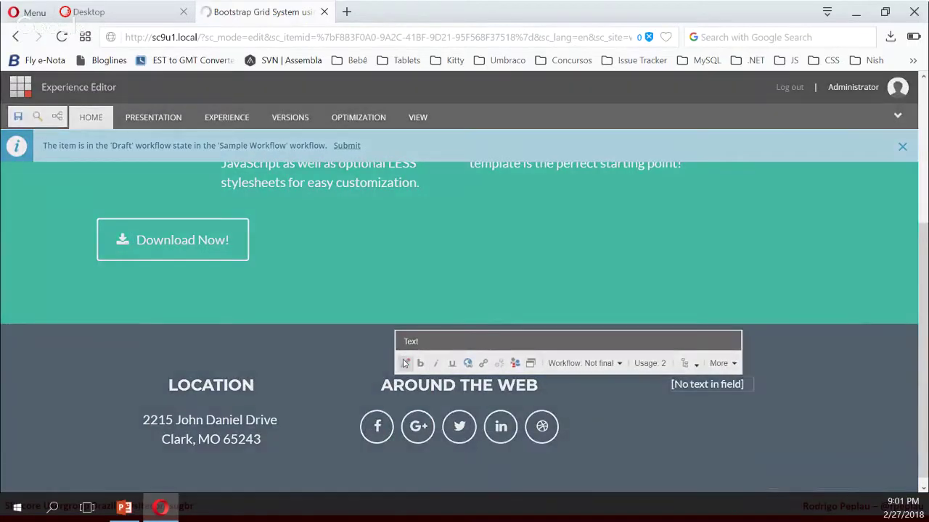
{"action": "left_click", "coordinate": [811, 90]}
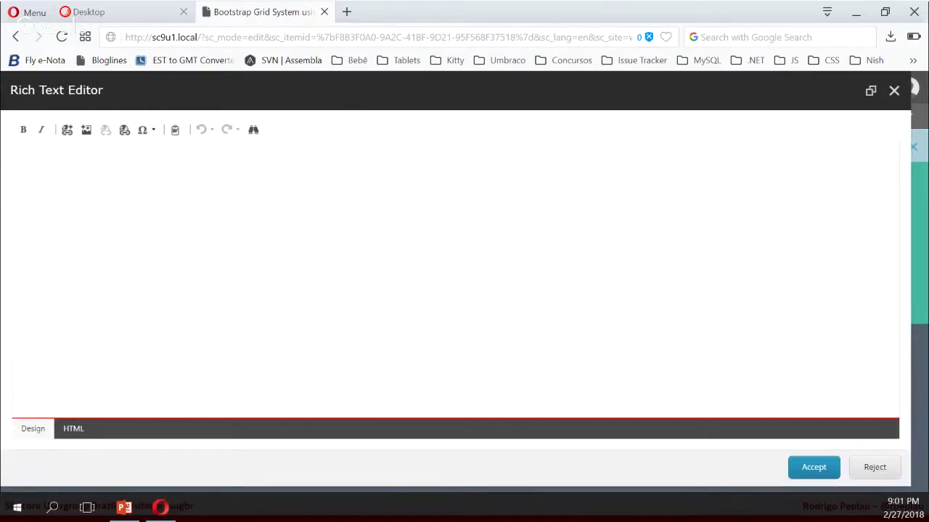
{"action": "left_click", "coordinate": [74, 428]}
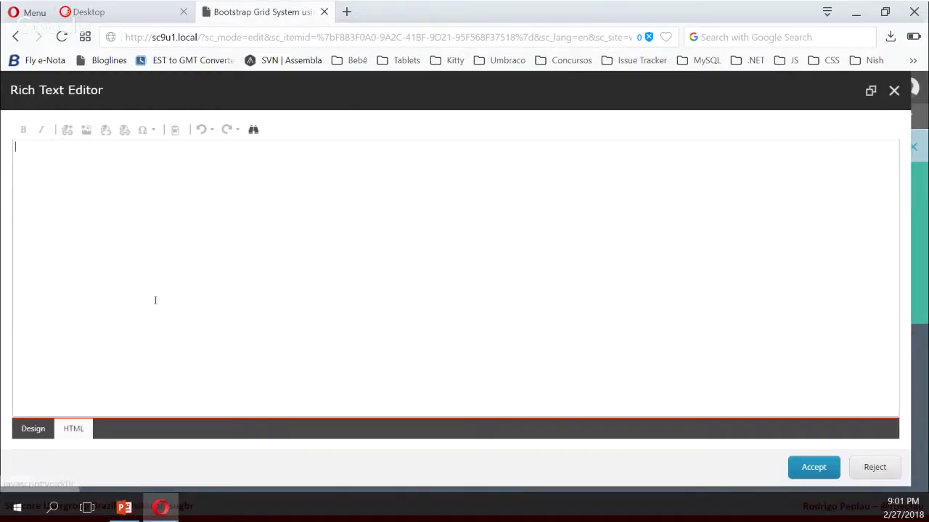
{"action": "type", "text": "<h4 class=\"text-uppercase mb-4\">About Freelancer</h4> <p class=\"lead mb-0\">Freelance is a free to use, open source Bootstrap theme created by <a href=\"http://startbootstrap.com\">Start Bootstrap</a>.</p>"}
{"action": "left_click", "coordinate": [830, 467]}
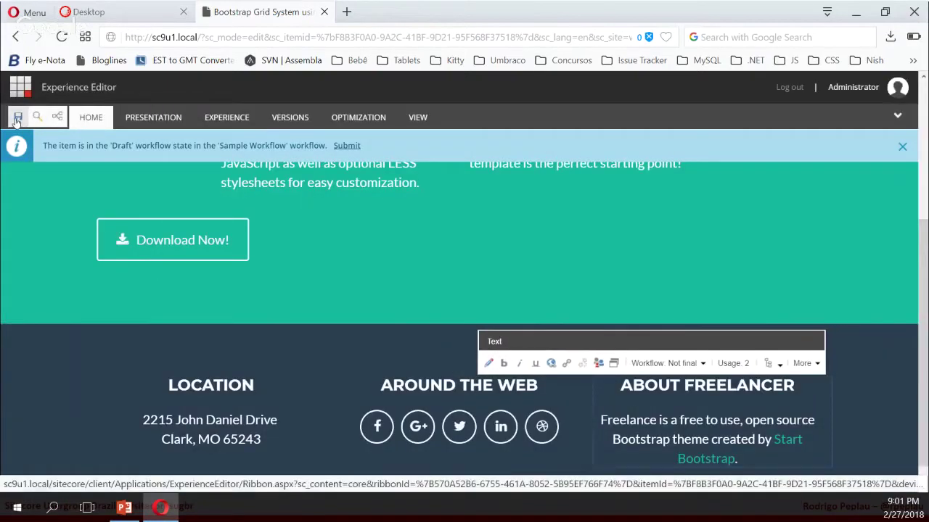
{"action": "left_click", "coordinate": [17, 119]}
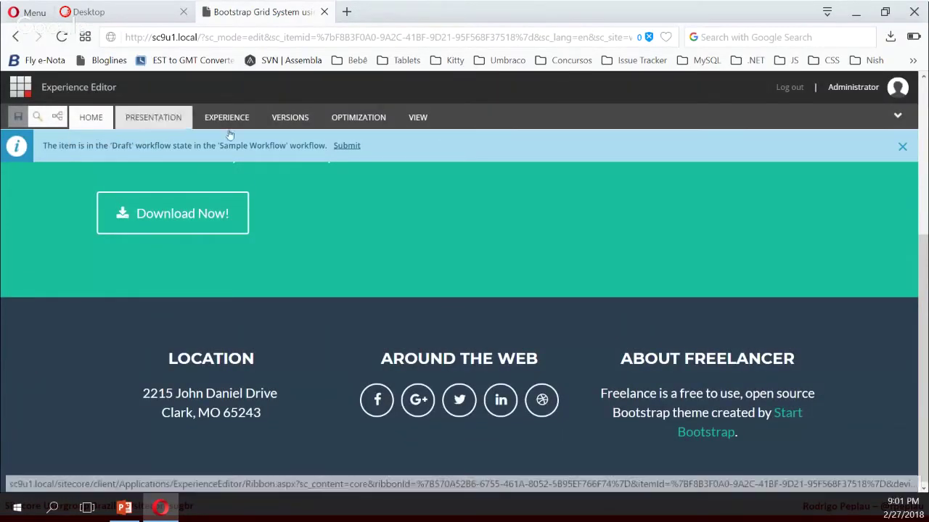
Step: Open the page in Preview mode, examine the About banner and the three-column footer, and switch back to the PowerPoint slides
{"action": "left_click", "coordinate": [157, 117]}
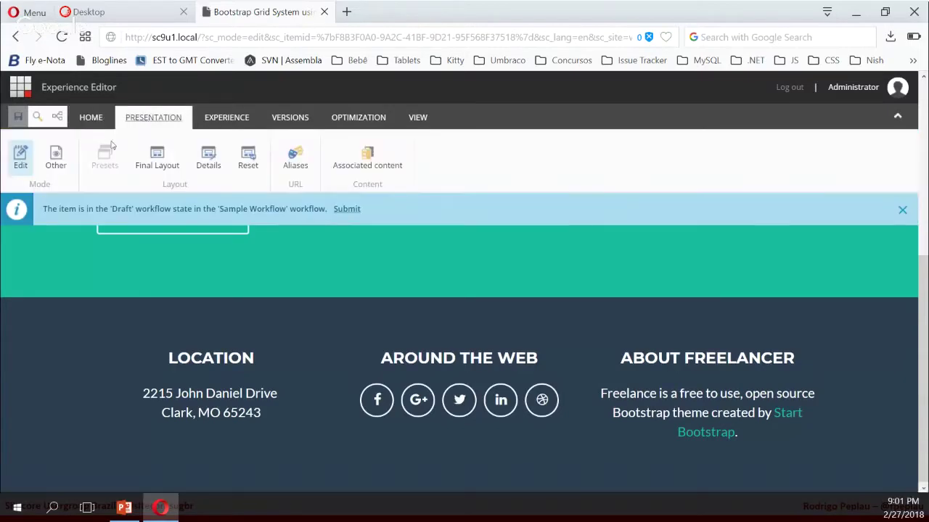
{"action": "left_click", "coordinate": [87, 123]}
{"action": "left_click", "coordinate": [56, 155]}
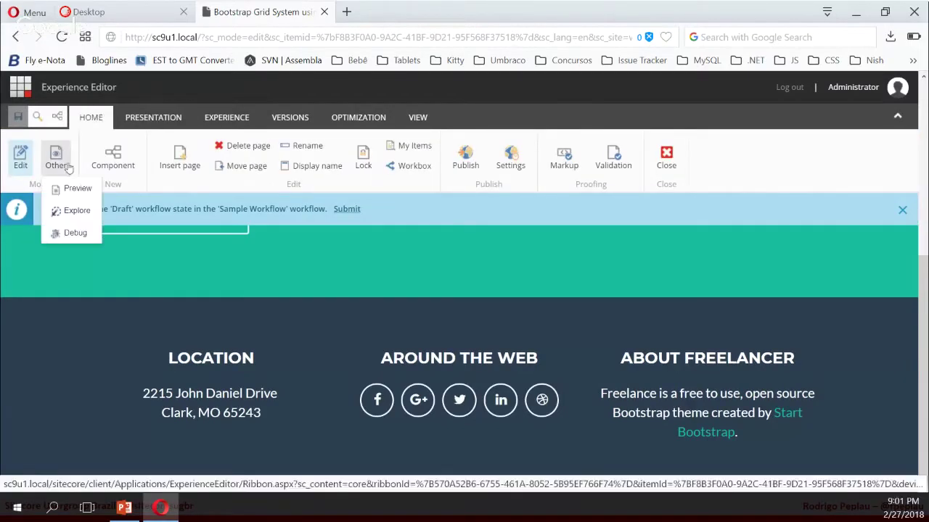
{"action": "left_click", "coordinate": [77, 187]}
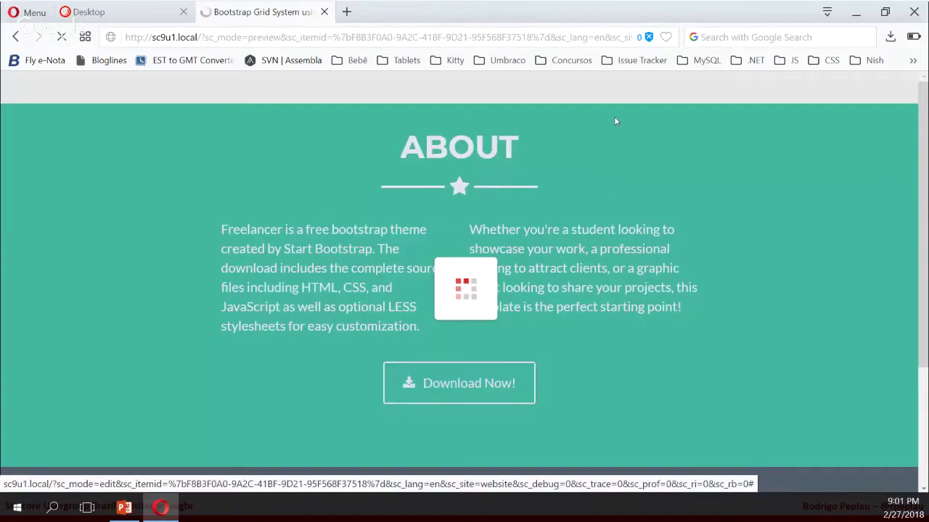
{"action": "scroll", "coordinate": [516, 417], "scroll_direction": "down", "scroll_amount": 3}
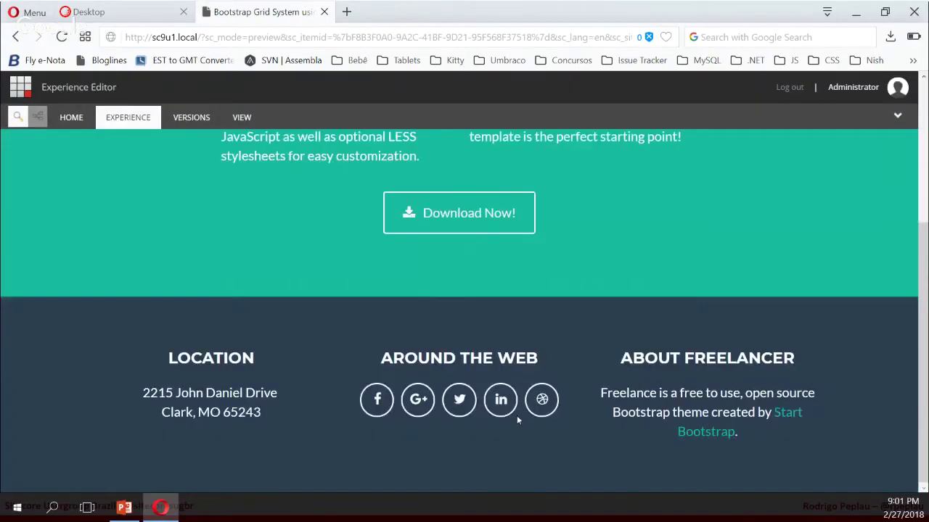
{"action": "scroll", "coordinate": [516, 415], "scroll_direction": "up", "scroll_amount": 3}
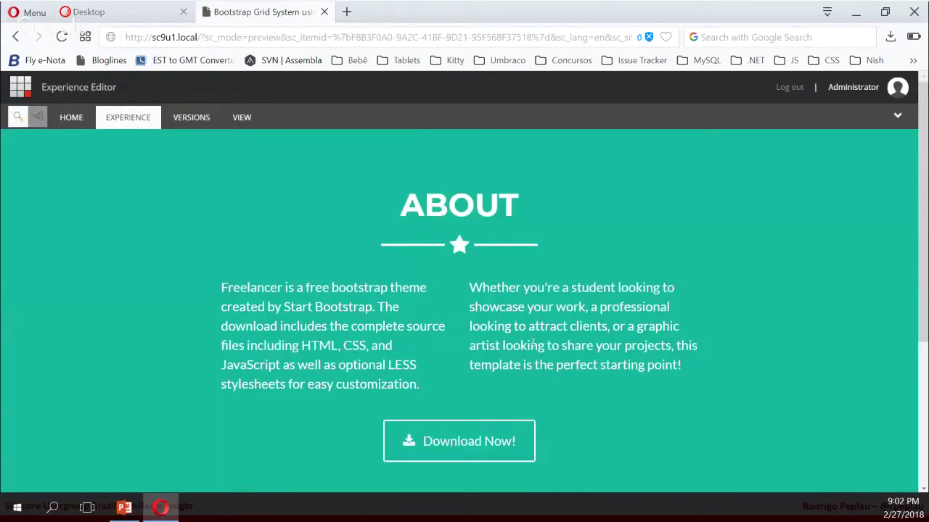
{"action": "scroll", "coordinate": [527, 366], "scroll_direction": "down", "scroll_amount": 1}
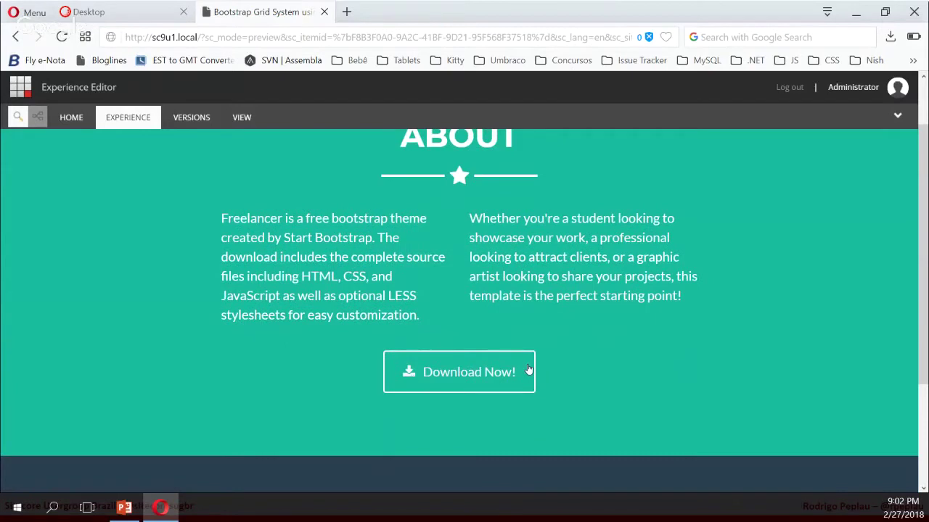
{"action": "scroll", "coordinate": [528, 370], "scroll_direction": "down", "scroll_amount": 2}
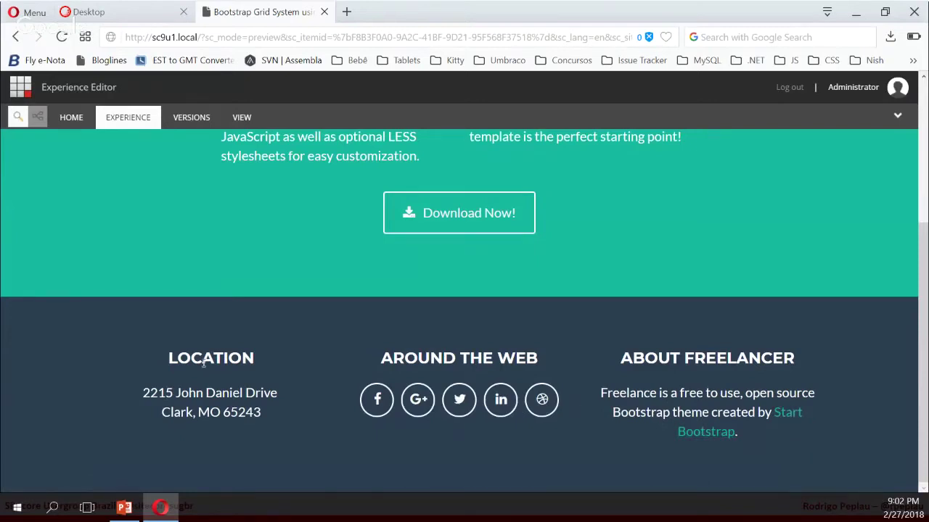
{"action": "scroll", "coordinate": [206, 360], "scroll_direction": "up", "scroll_amount": 3}
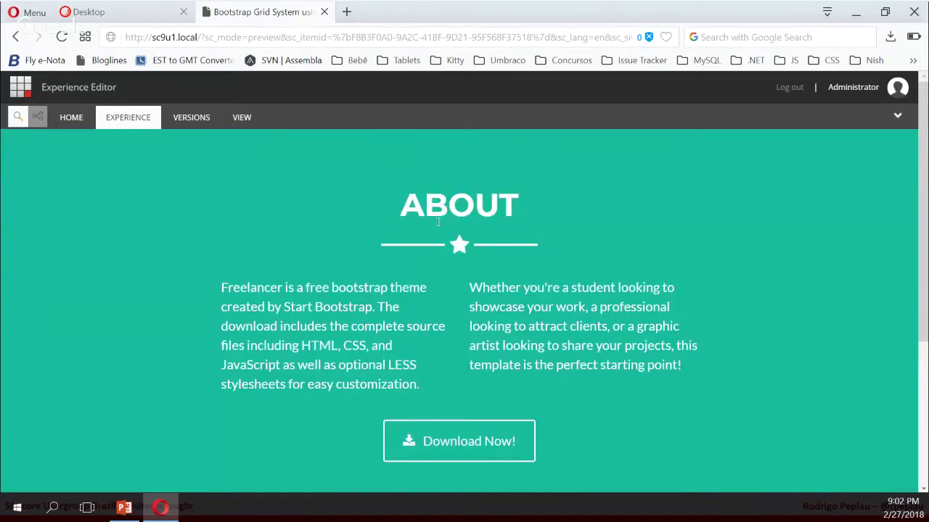
{"action": "left_click", "coordinate": [138, 514]}
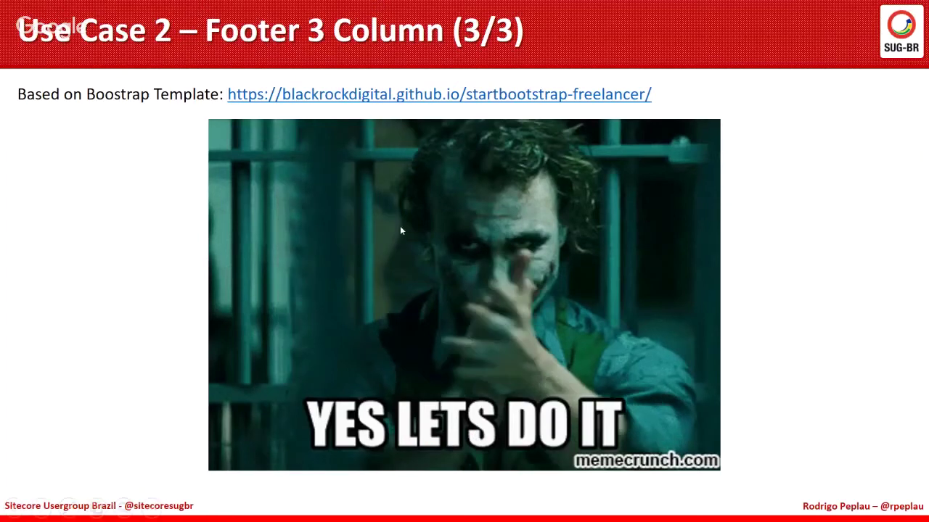